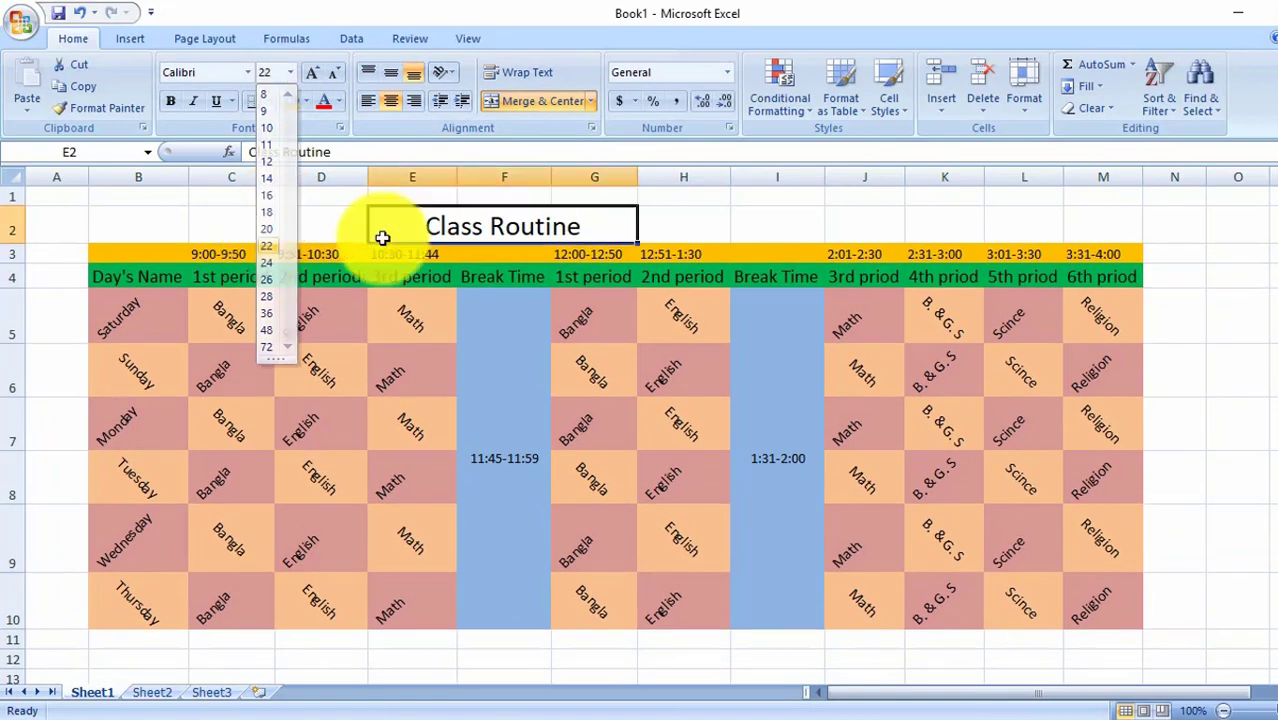
- Fill the merged "Class Routine" title cell with orange
{"action": "left_click", "coordinate": [302, 101]}
{"action": "left_click", "coordinate": [438, 199]}
{"action": "left_click", "coordinate": [683, 226]}
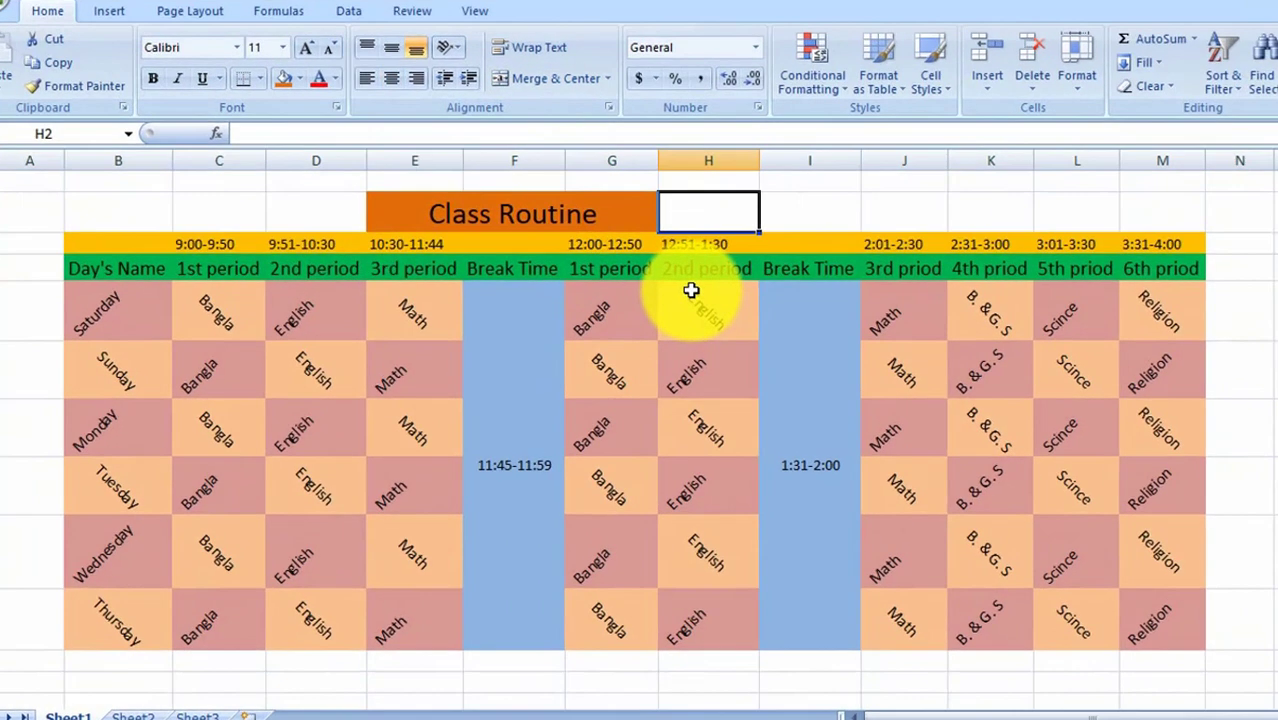
{"action": "left_click", "coordinate": [864, 658]}
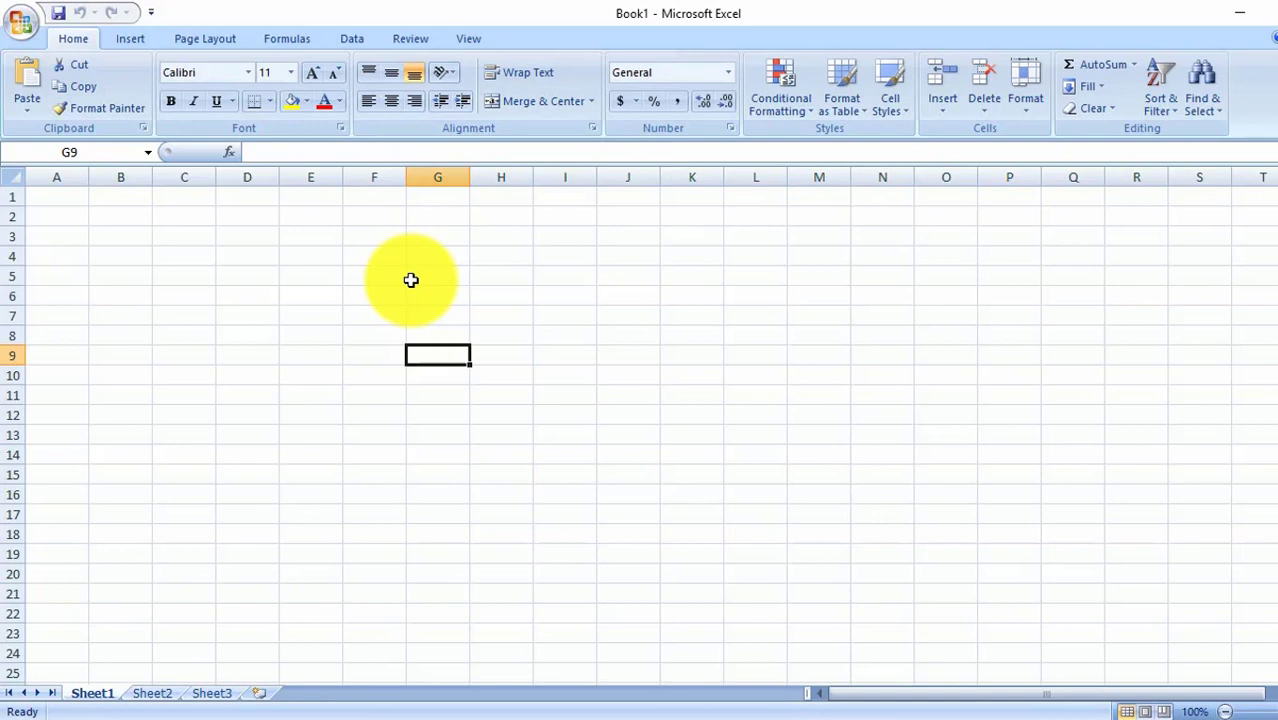
{"action": "left_click", "coordinate": [291, 260]}
{"action": "left_click", "coordinate": [222, 270]}
{"action": "left_click", "coordinate": [205, 262]}
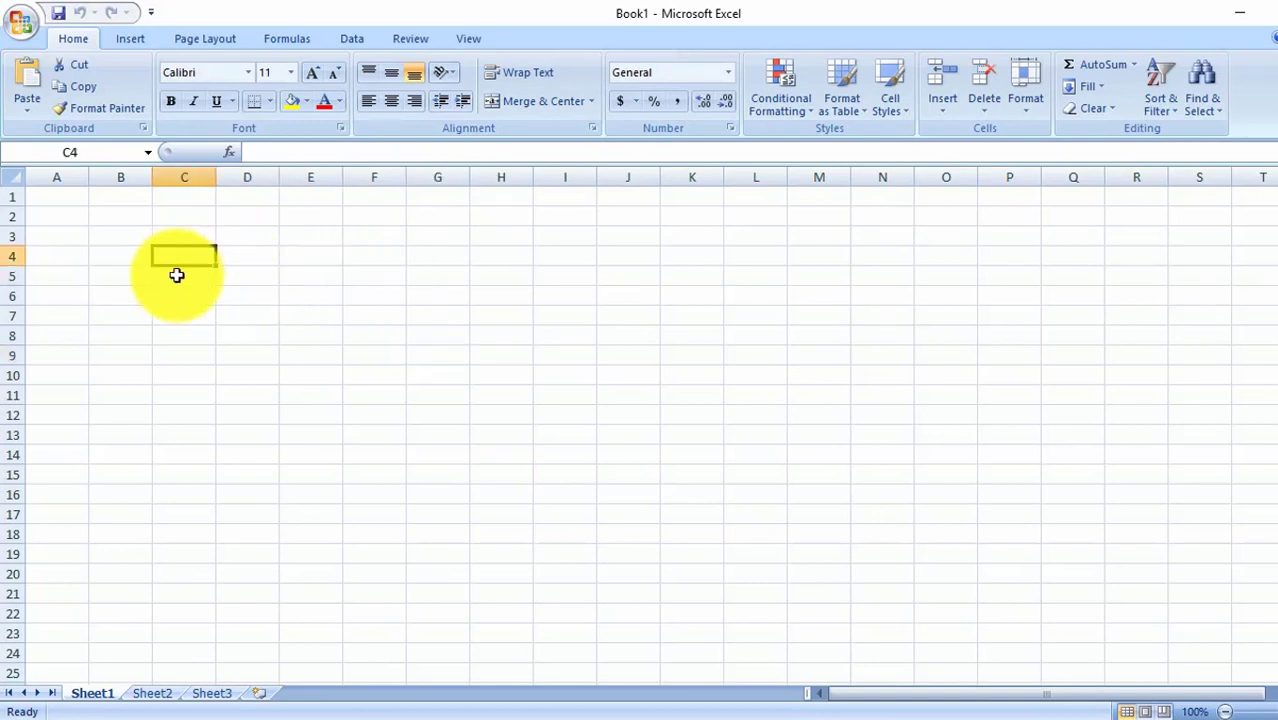
{"action": "left_click", "coordinate": [134, 257]}
{"action": "left_click", "coordinate": [181, 257]}
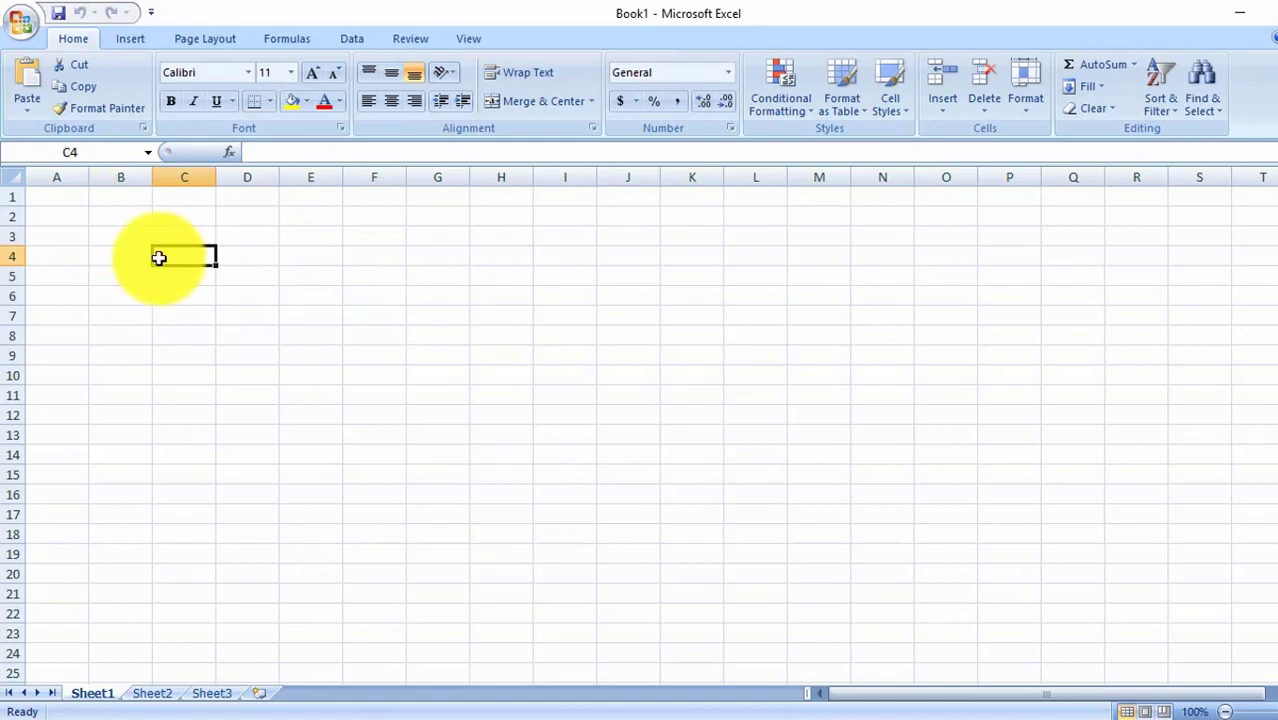
- Enter the header "Day's Name" in cell B4
{"action": "left_click", "coordinate": [108, 257]}
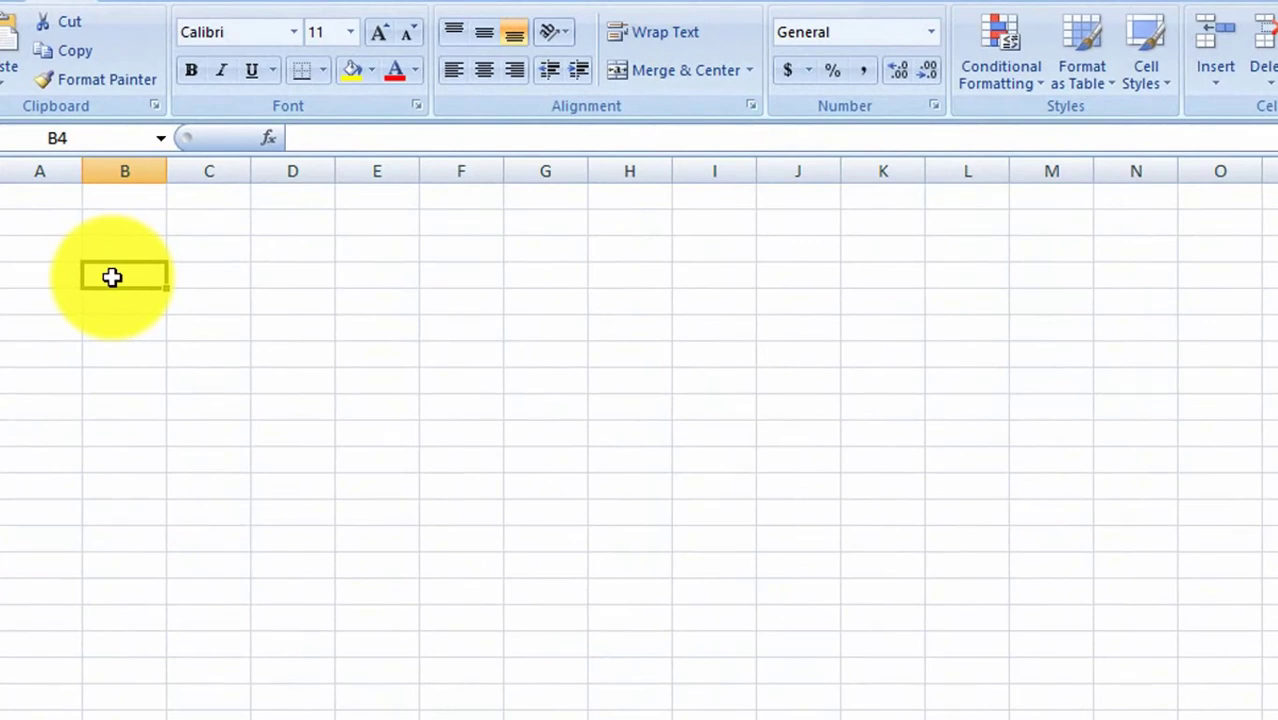
{"action": "type", "text": "D"}
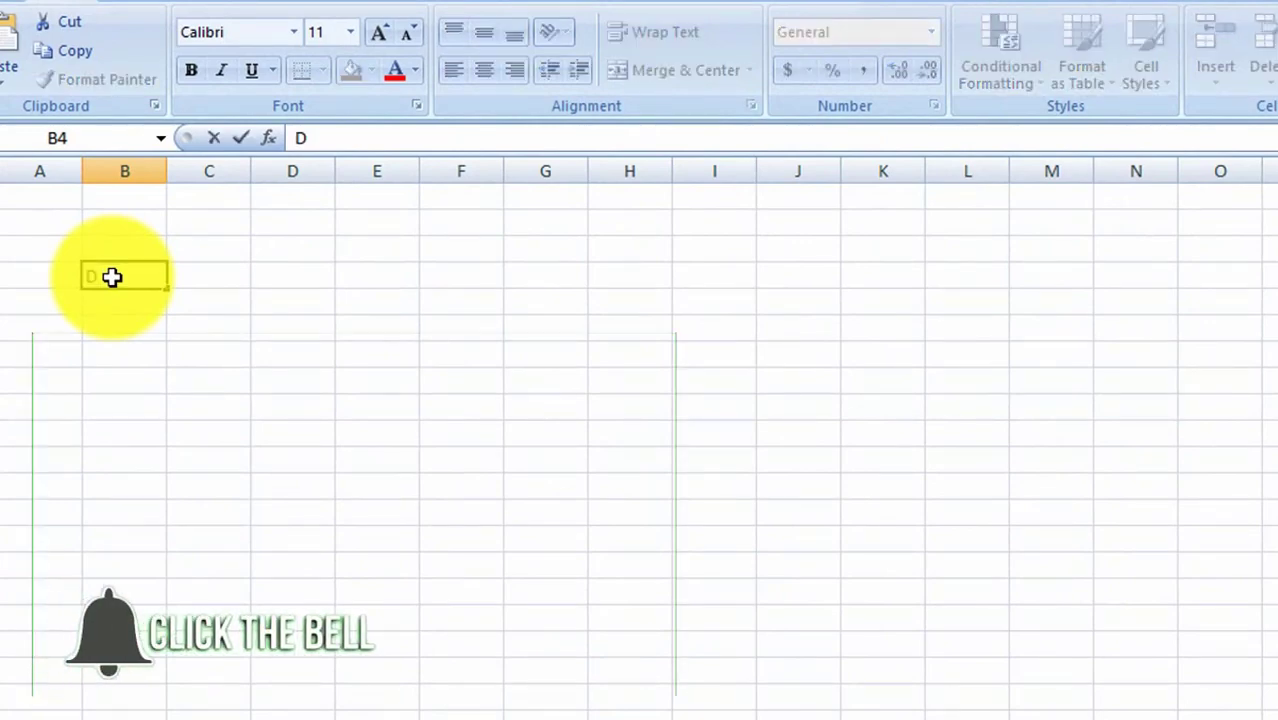
{"action": "type", "text": "ay'd"}
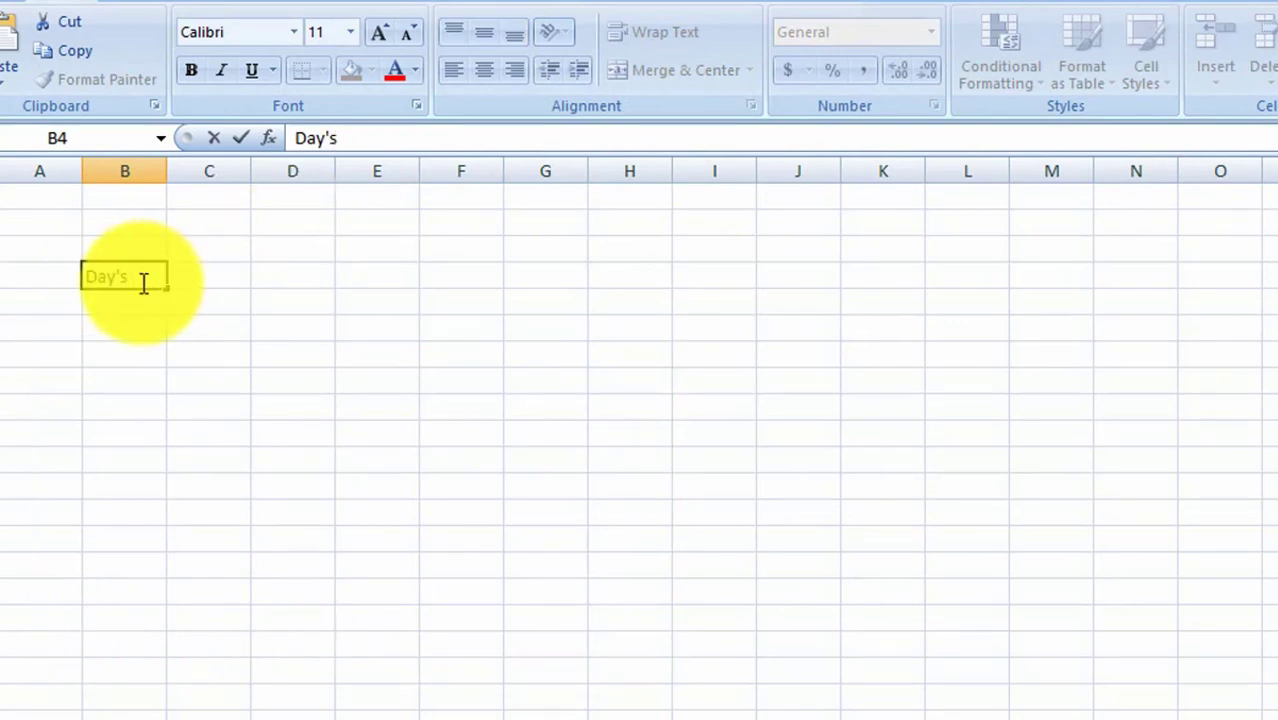
{"action": "type", "text": " Name"}
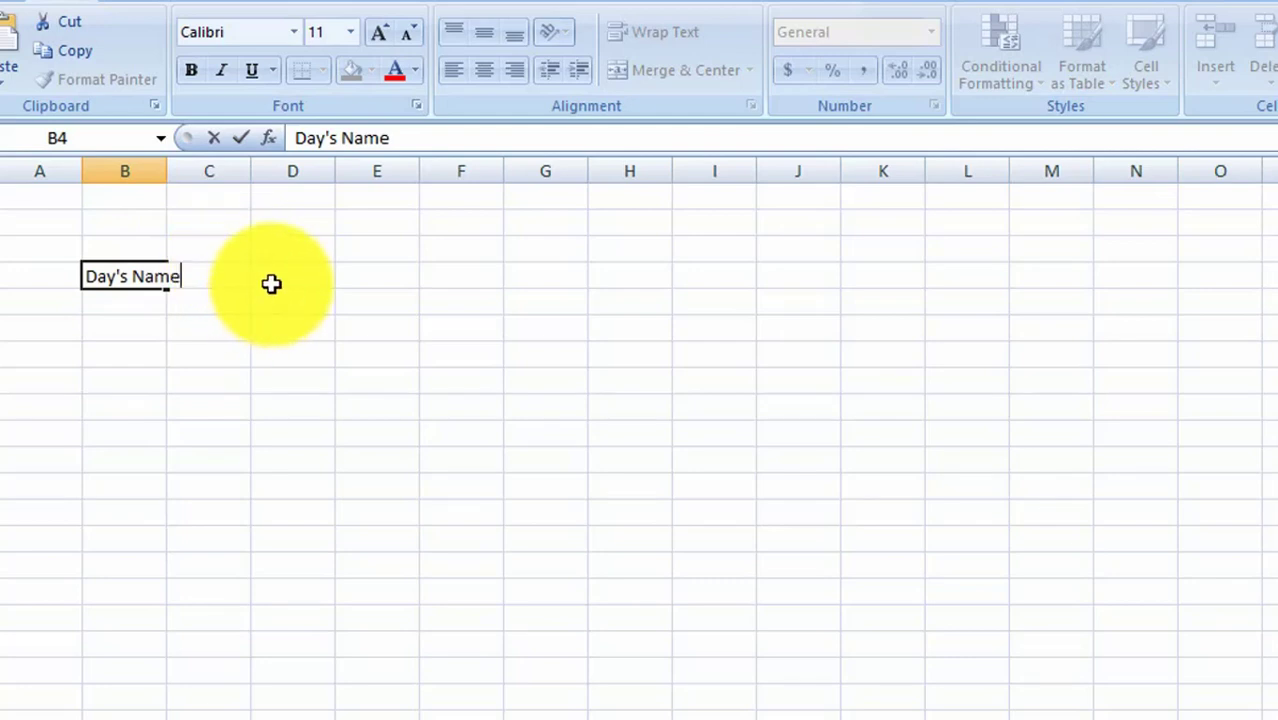
{"action": "left_click", "coordinate": [272, 284]}
- Enter "1st period" in cell C4 and extend the series across to E4
{"action": "left_click", "coordinate": [200, 278]}
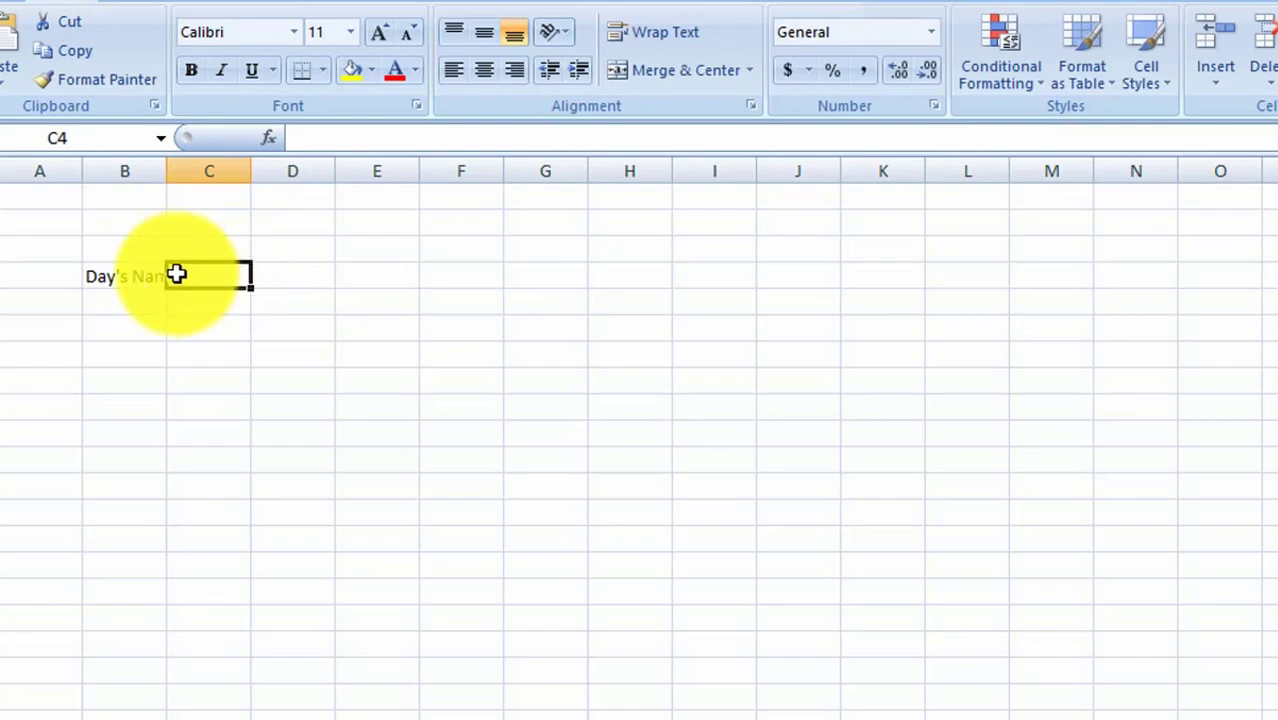
{"action": "type", "text": "1"}
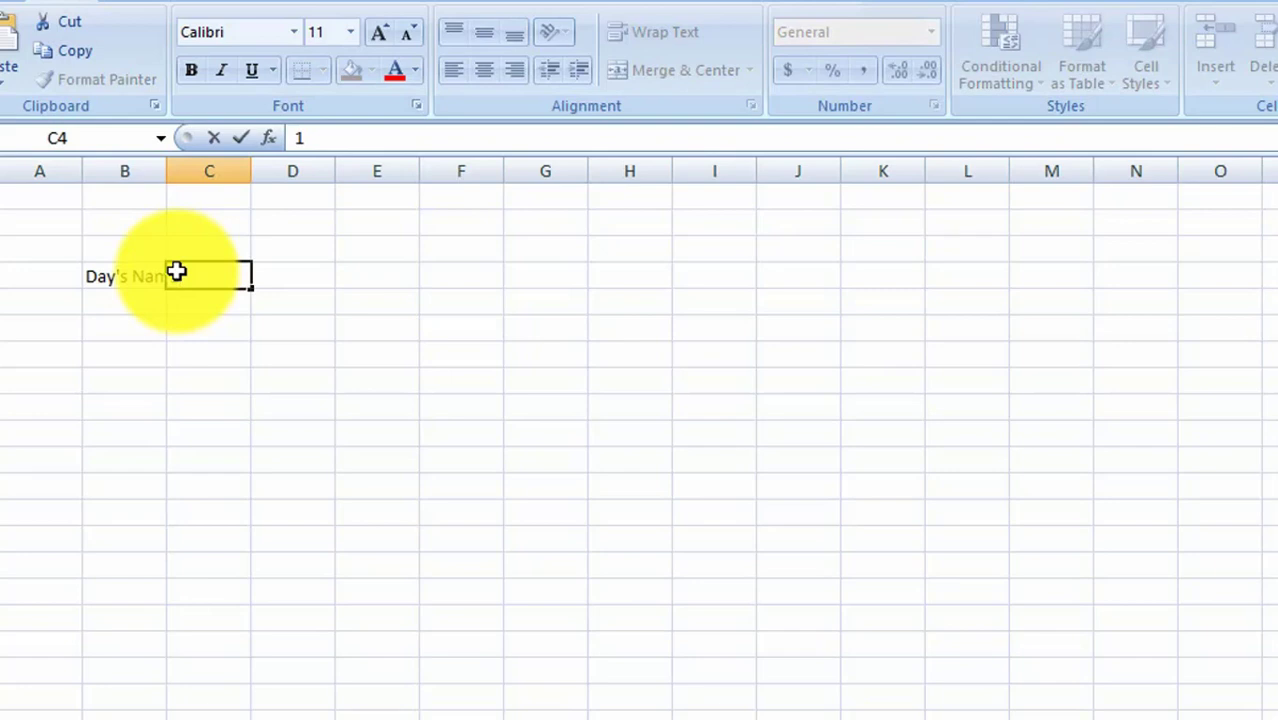
{"action": "type", "text": "st perio"}
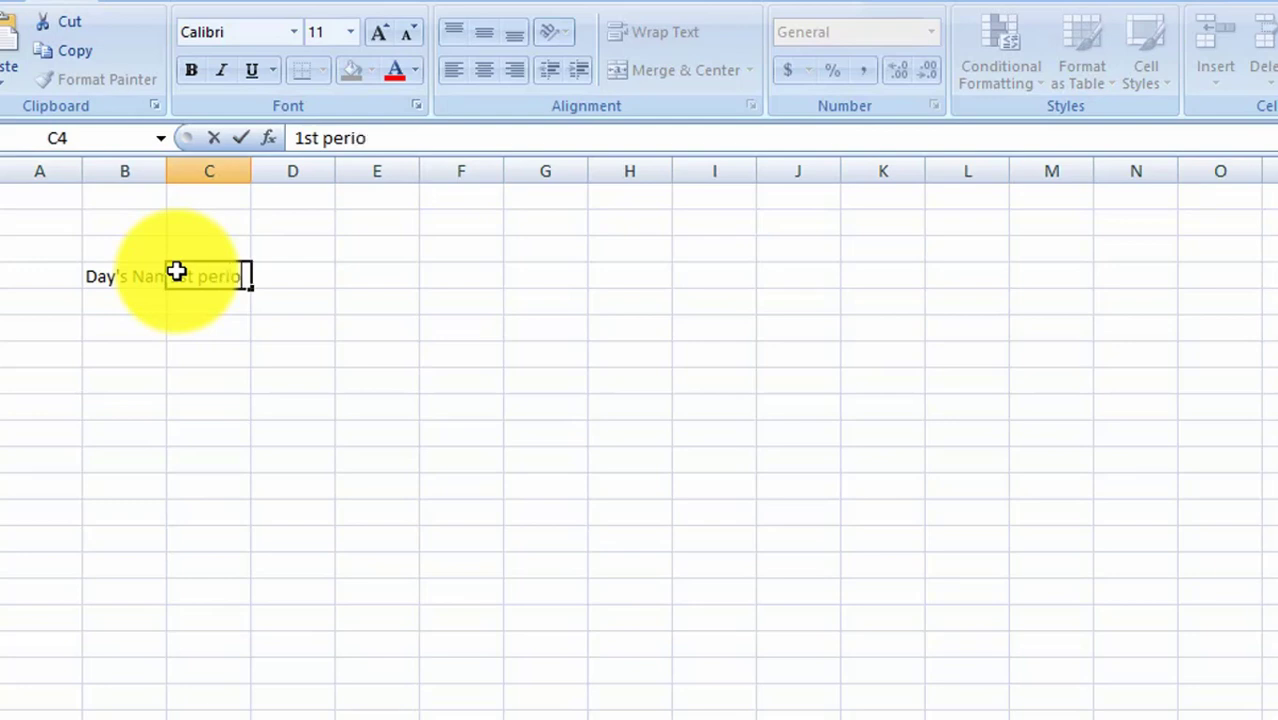
{"action": "type", "text": "d"}
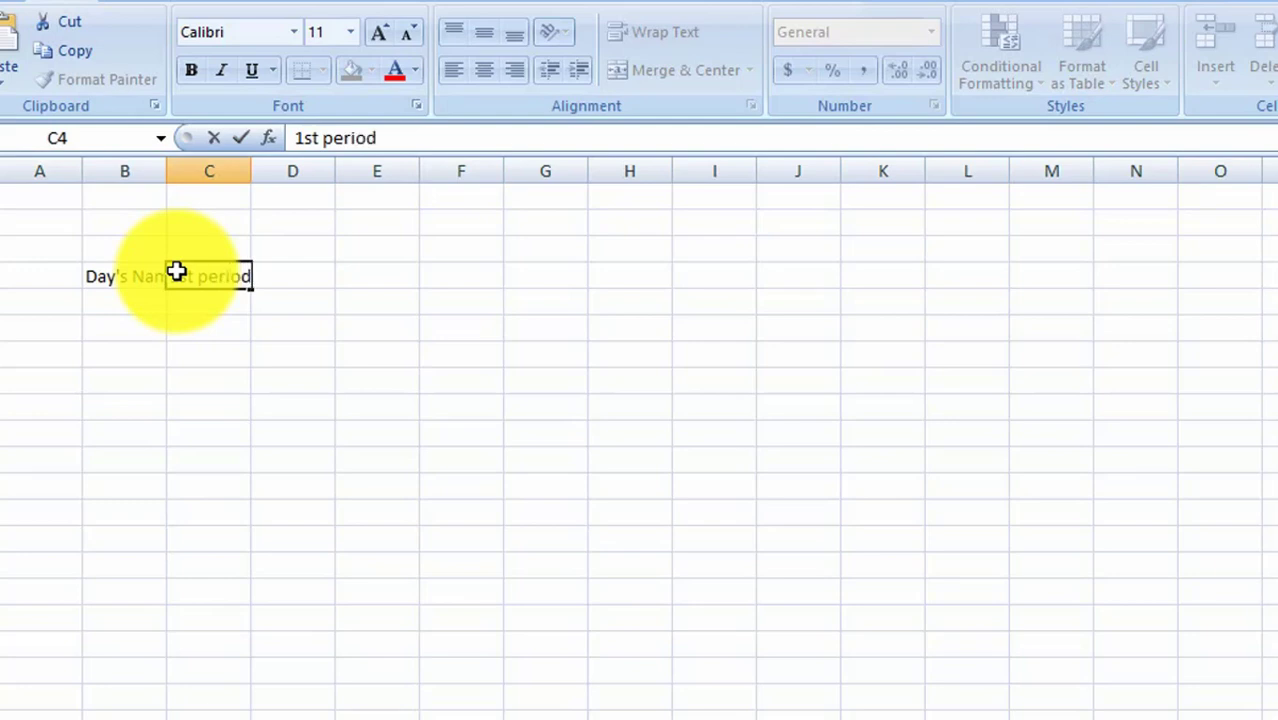
{"action": "left_click", "coordinate": [302, 298]}
{"action": "left_click", "coordinate": [302, 274]}
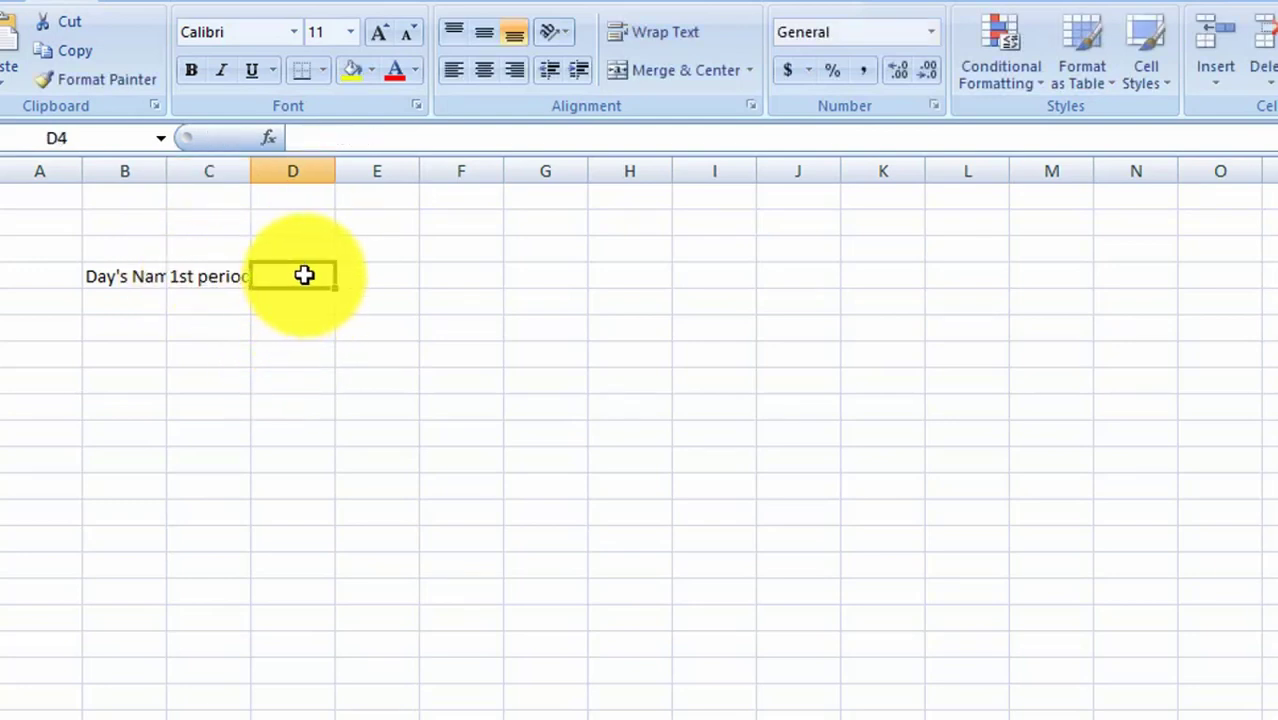
{"action": "left_click", "coordinate": [215, 278]}
{"action": "left_click_drag", "start_coordinate": [253, 285], "coordinate": [405, 275]}
- Enter the header "Break Time" in cell F4, after the 3rd period
{"action": "left_click", "coordinate": [448, 277]}
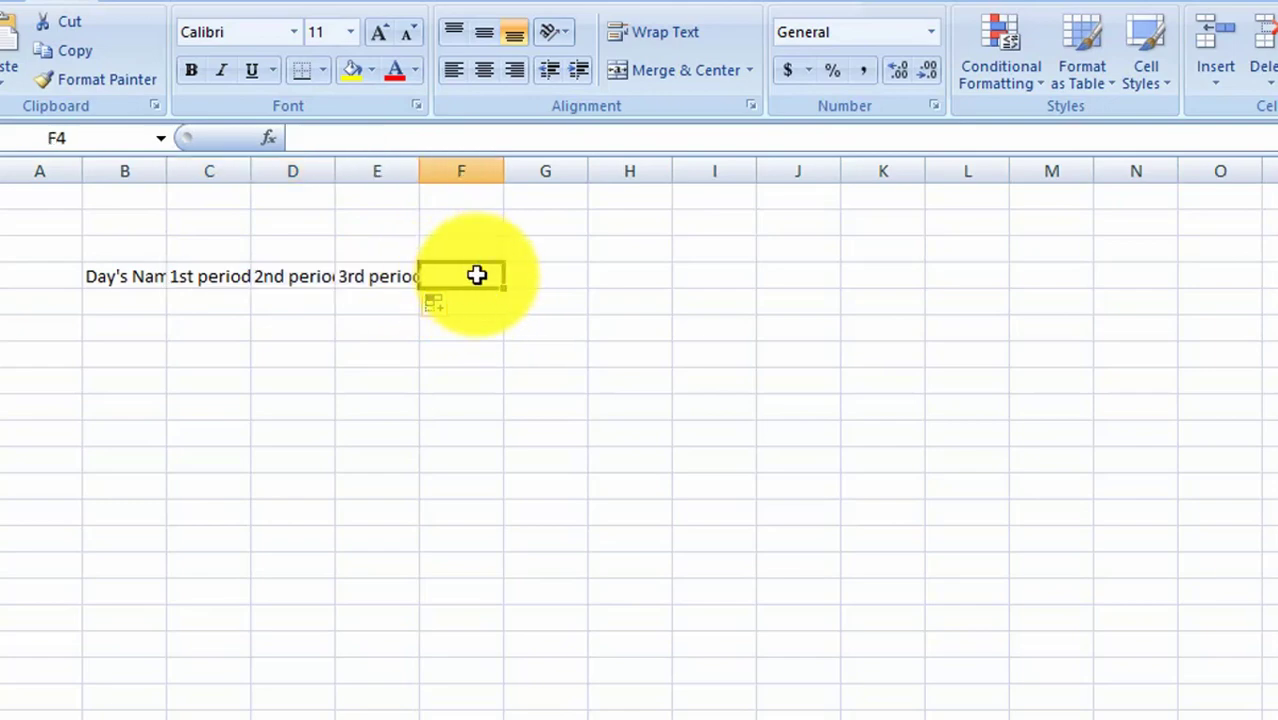
{"action": "type", "text": "Break"}
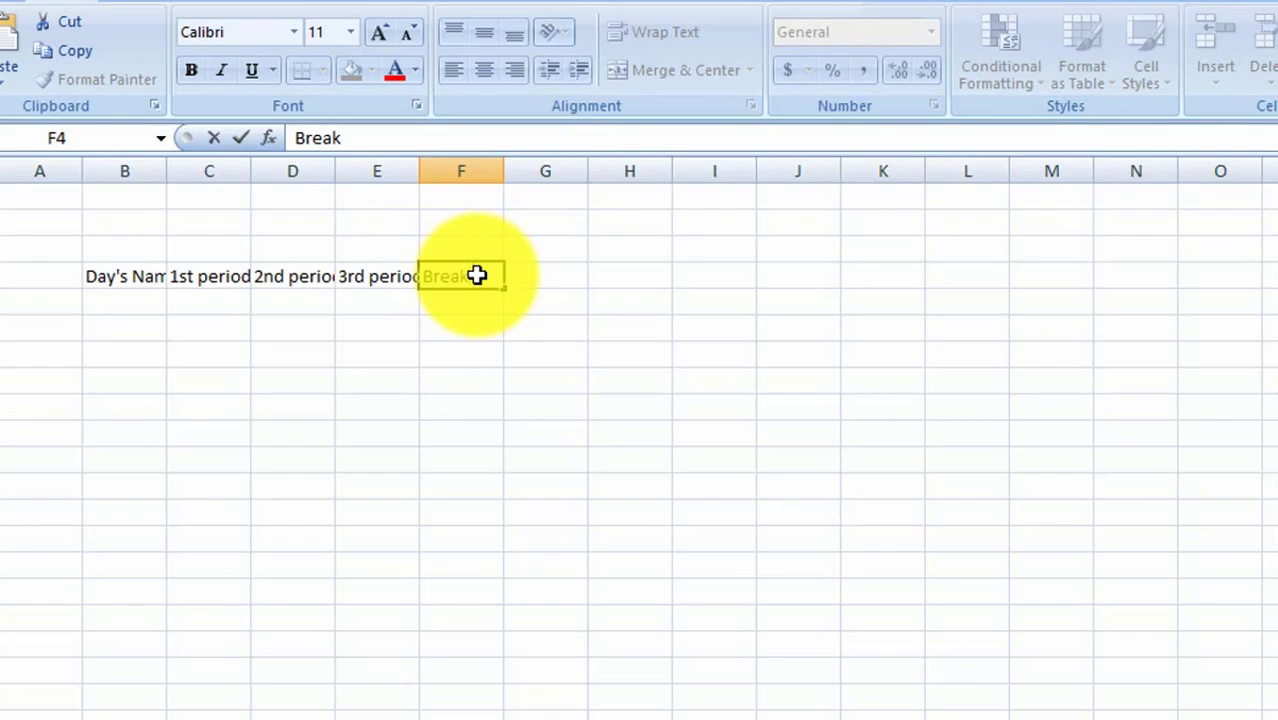
{"action": "type", "text": " Time"}
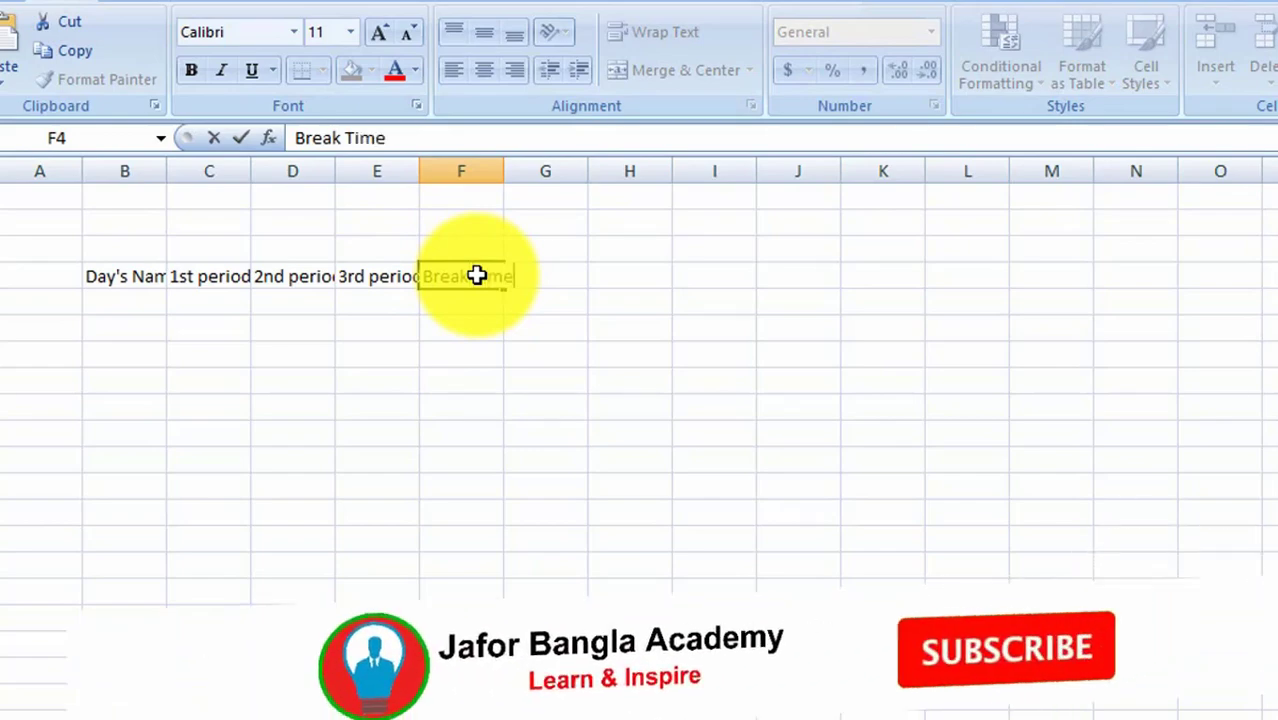
{"action": "left_click", "coordinate": [607, 264]}
{"action": "left_click", "coordinate": [540, 280]}
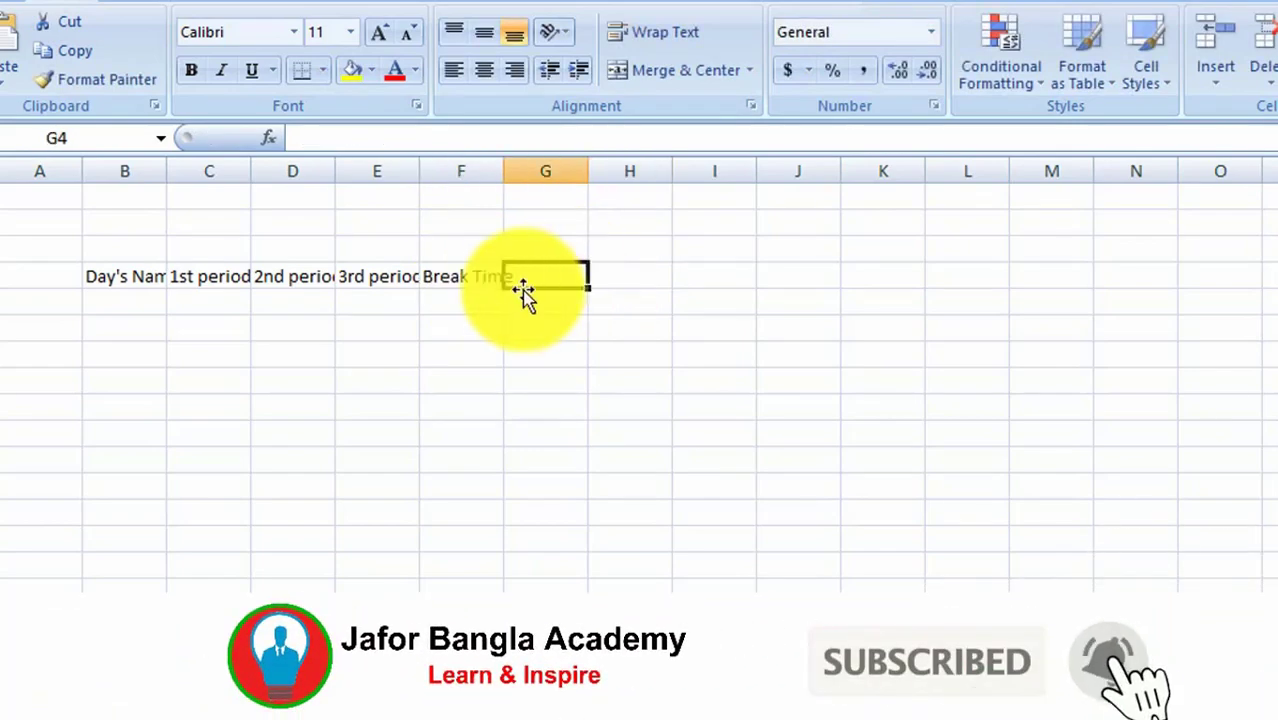
{"action": "left_click", "coordinate": [206, 281]}
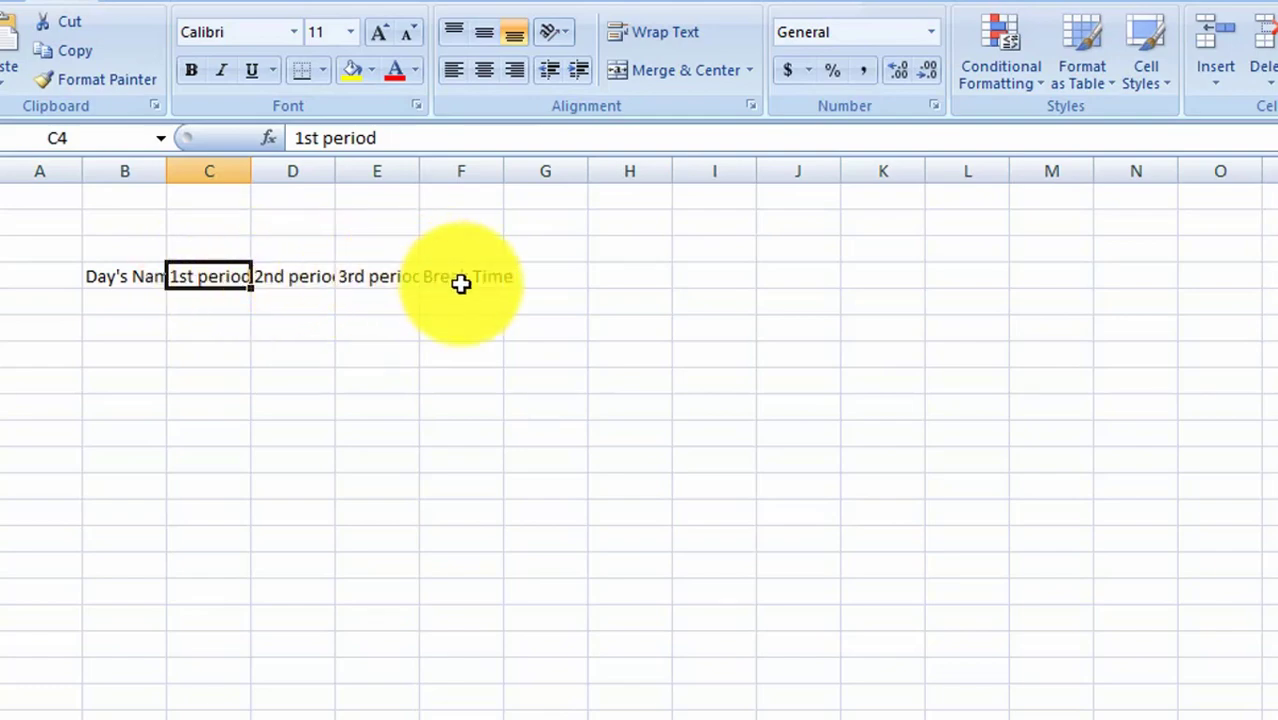
{"action": "left_click", "coordinate": [574, 279]}
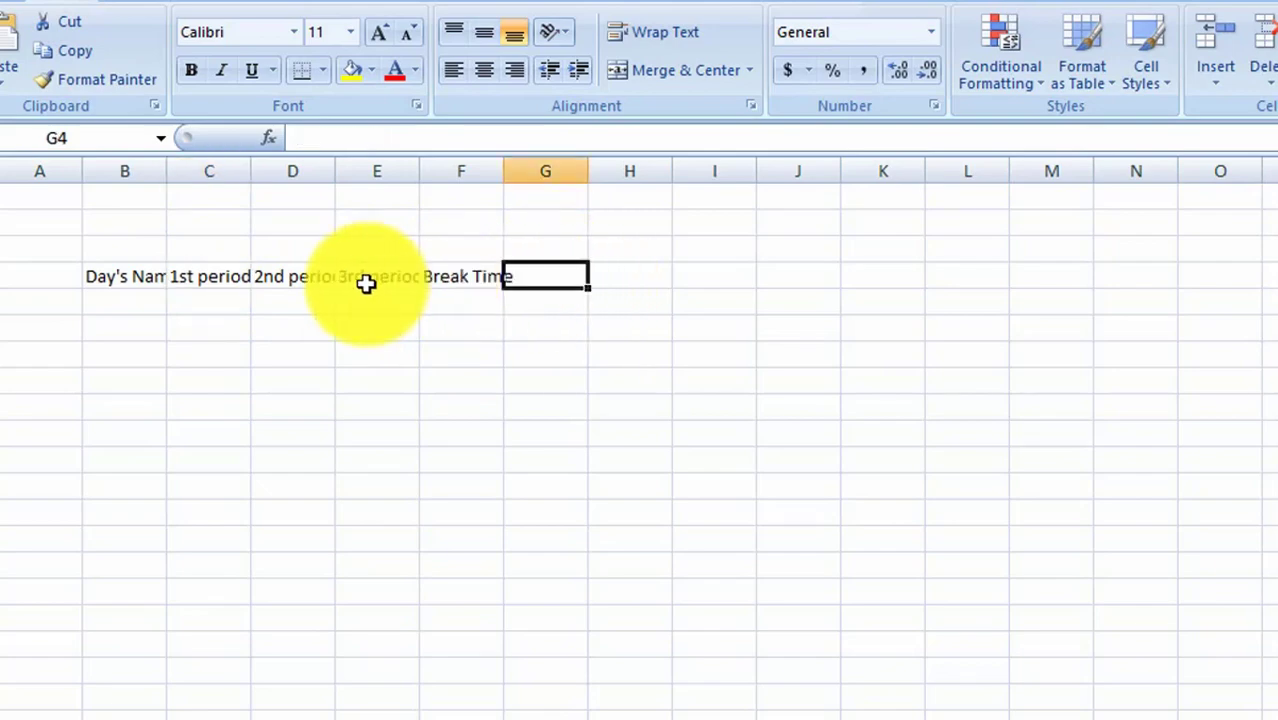
{"action": "left_click", "coordinate": [181, 284]}
- Enter "1st period" in cell G4 and extend the series to H4
{"action": "left_click", "coordinate": [565, 278]}
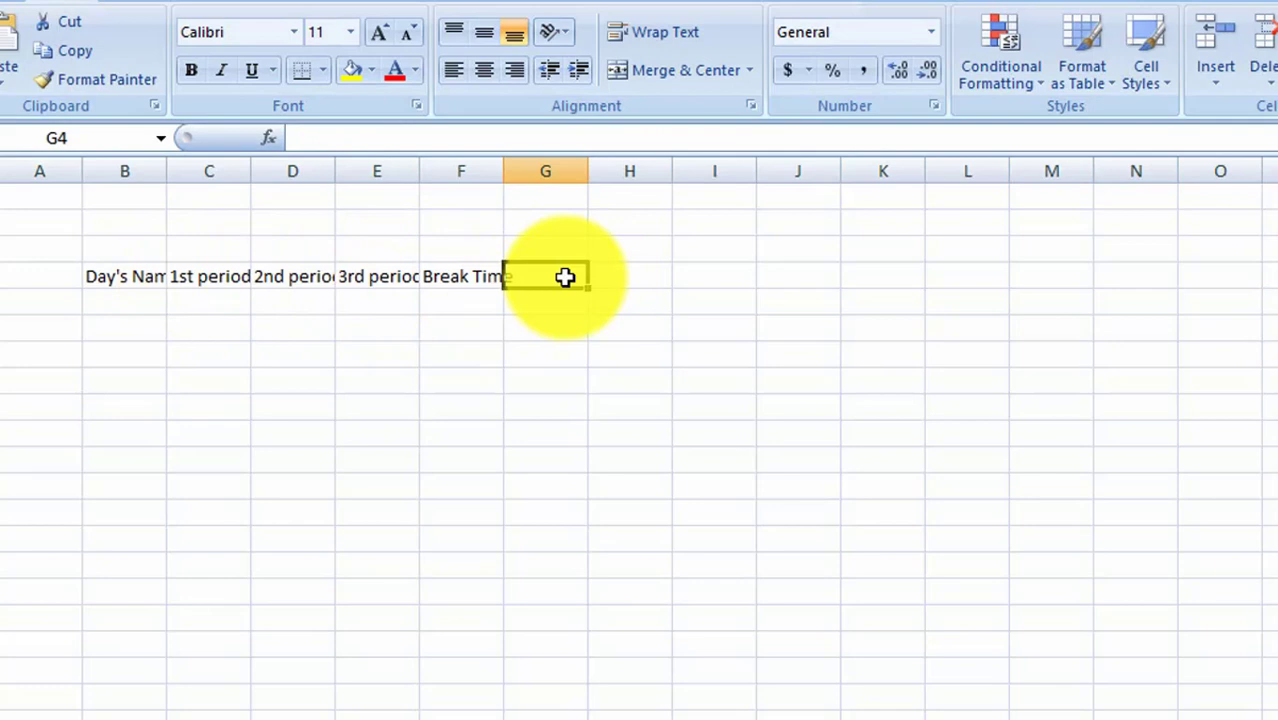
{"action": "type", "text": "1s"}
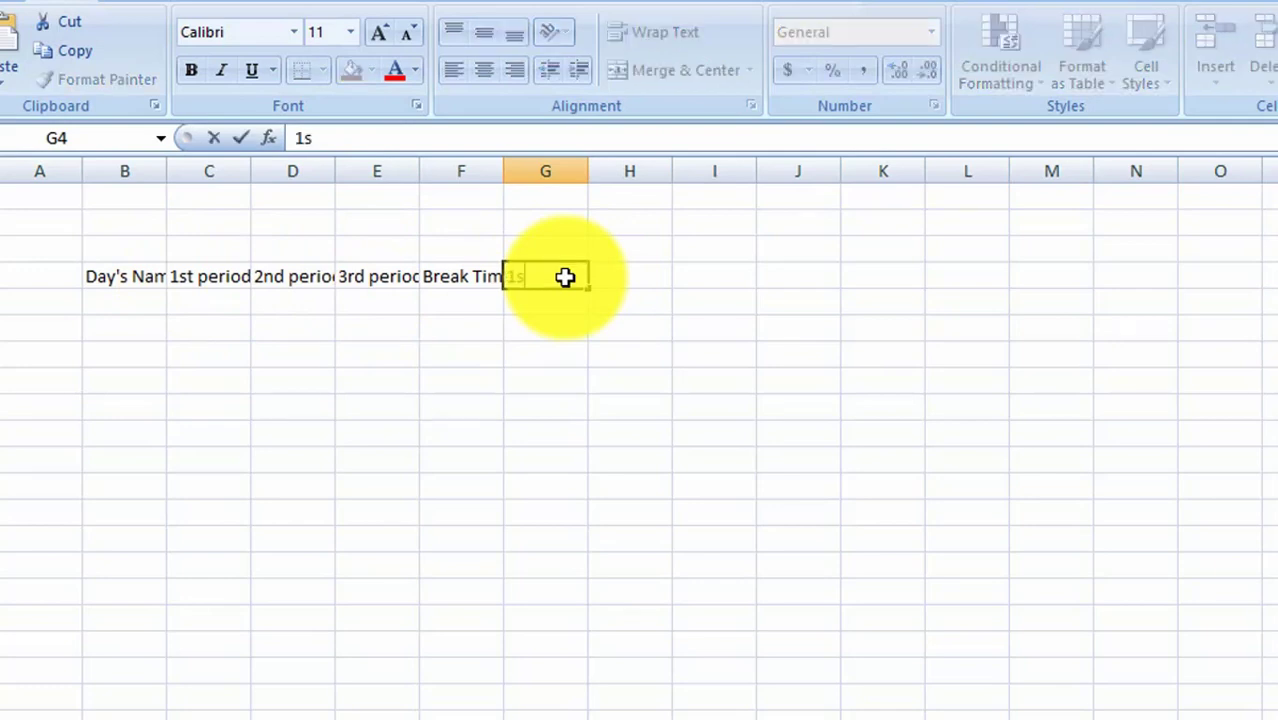
{"action": "type", "text": "t perio"}
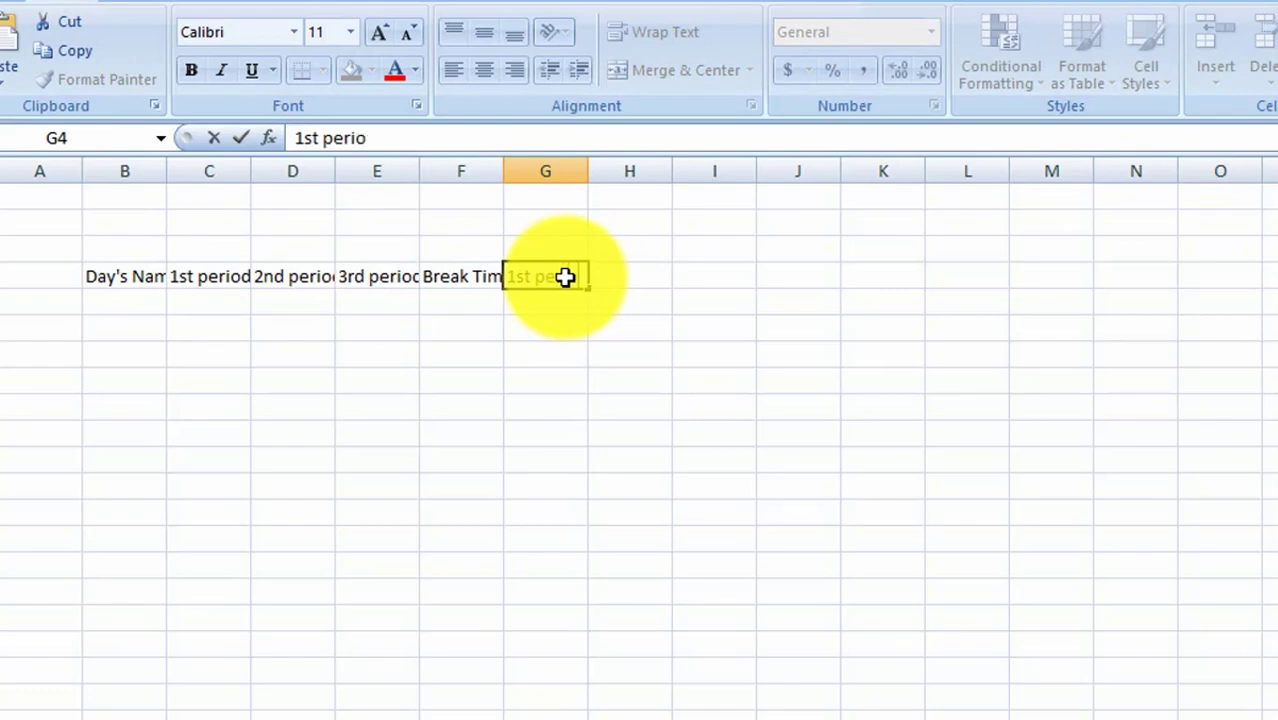
{"action": "type", "text": "d"}
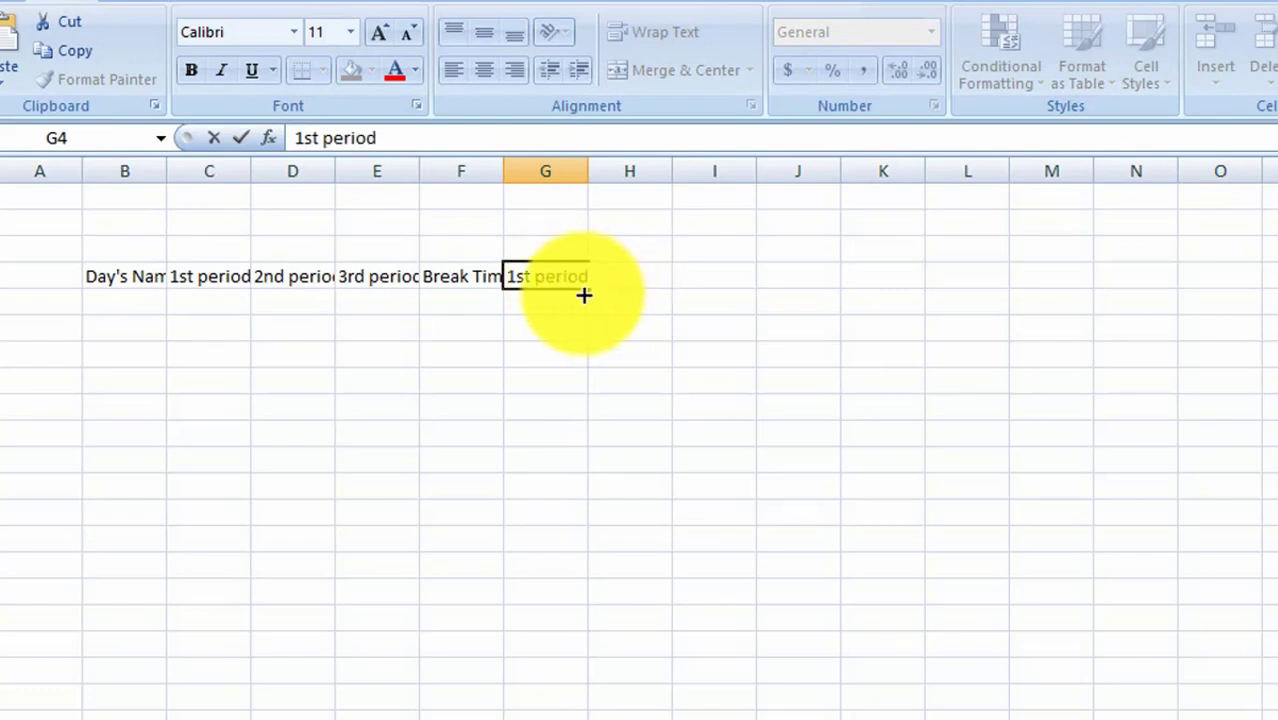
{"action": "left_click", "coordinate": [559, 308]}
{"action": "left_click", "coordinate": [578, 276]}
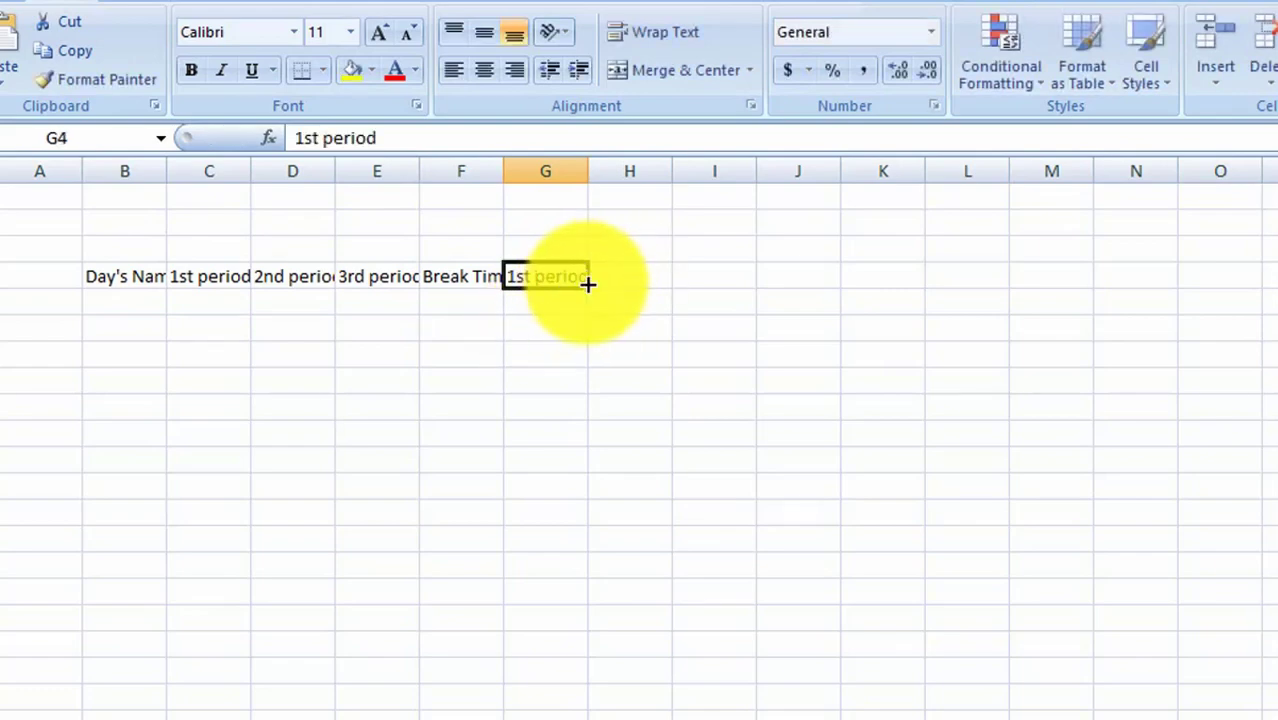
{"action": "left_click_drag", "start_coordinate": [588, 286], "coordinate": [695, 276]}
- Enter a second "Break Time" header in cell I4
{"action": "left_click", "coordinate": [742, 290]}
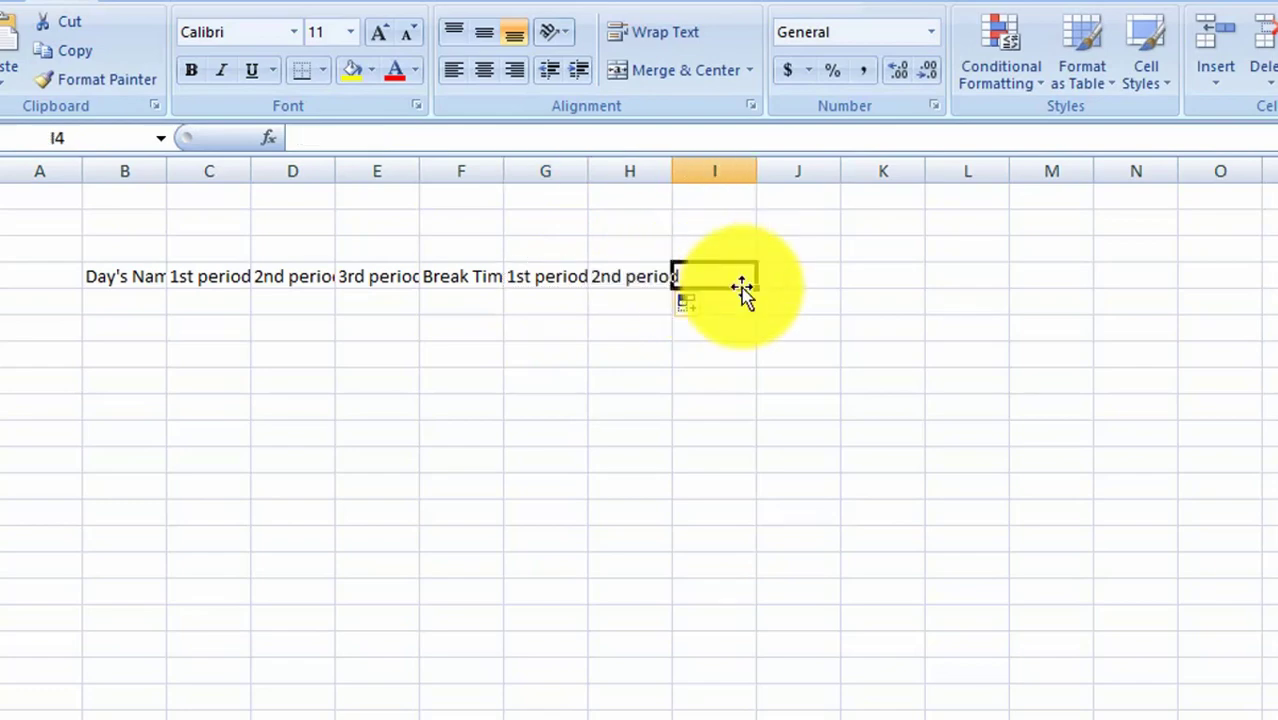
{"action": "type", "text": "Break"}
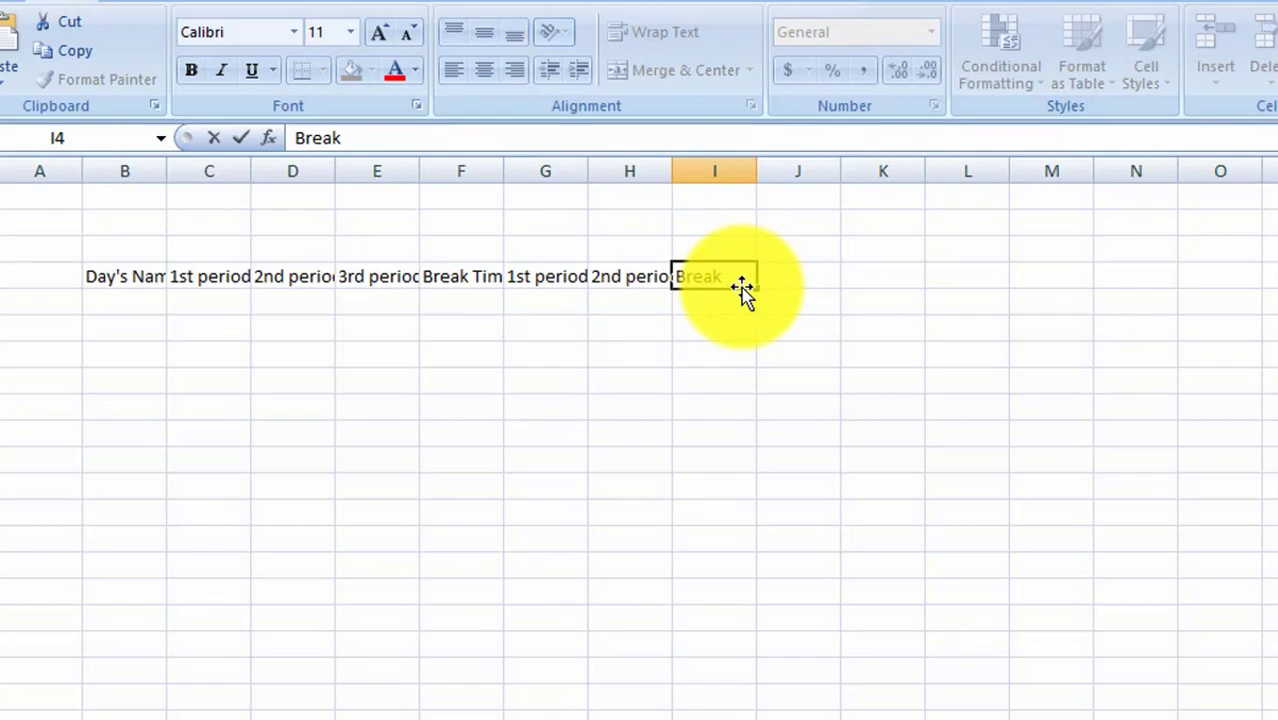
{"action": "type", "text": " Time"}
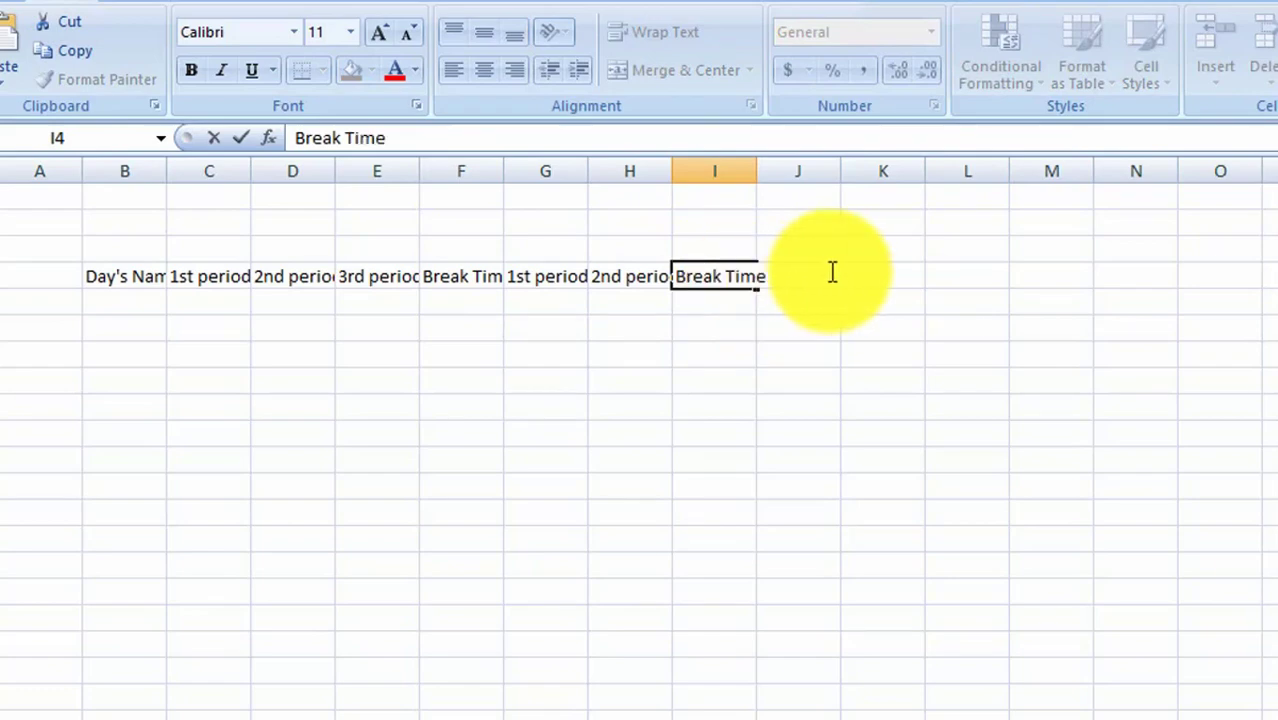
{"action": "left_click", "coordinate": [864, 274]}
- Enter the header "3rd priod" in cell J4, after the second break
{"action": "left_click", "coordinate": [814, 277]}
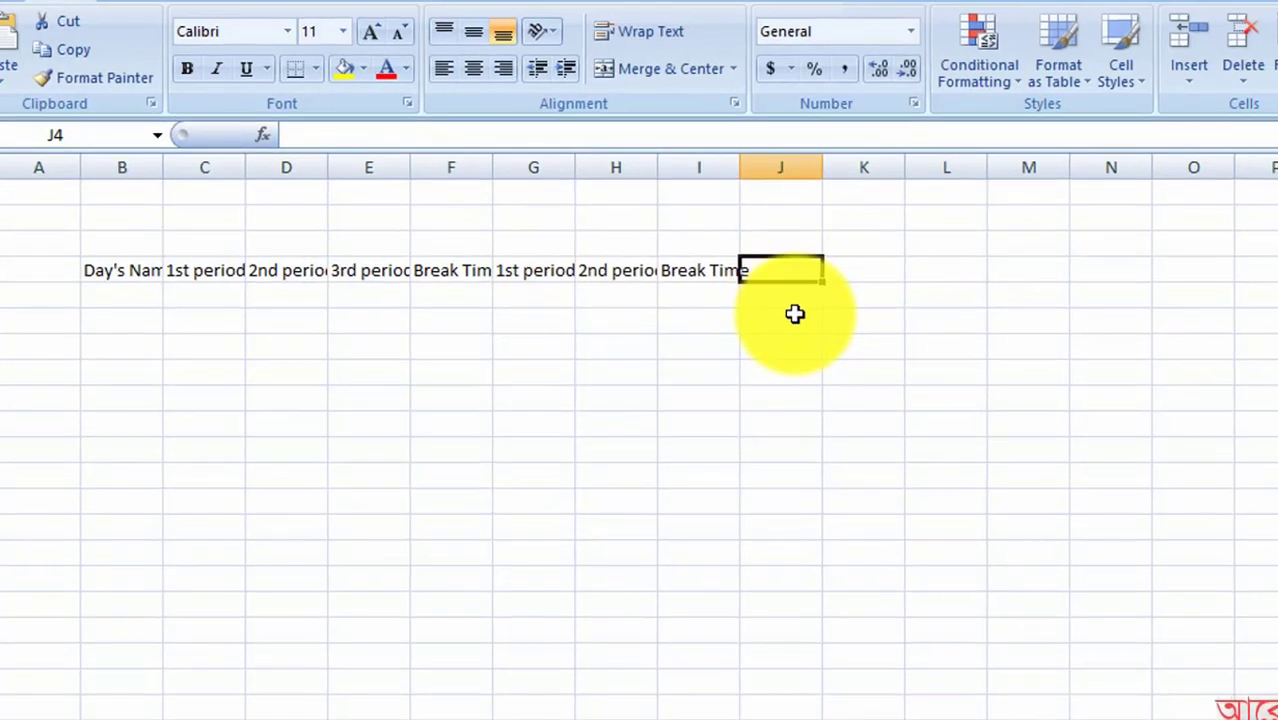
{"action": "type", "text": "3rd"}
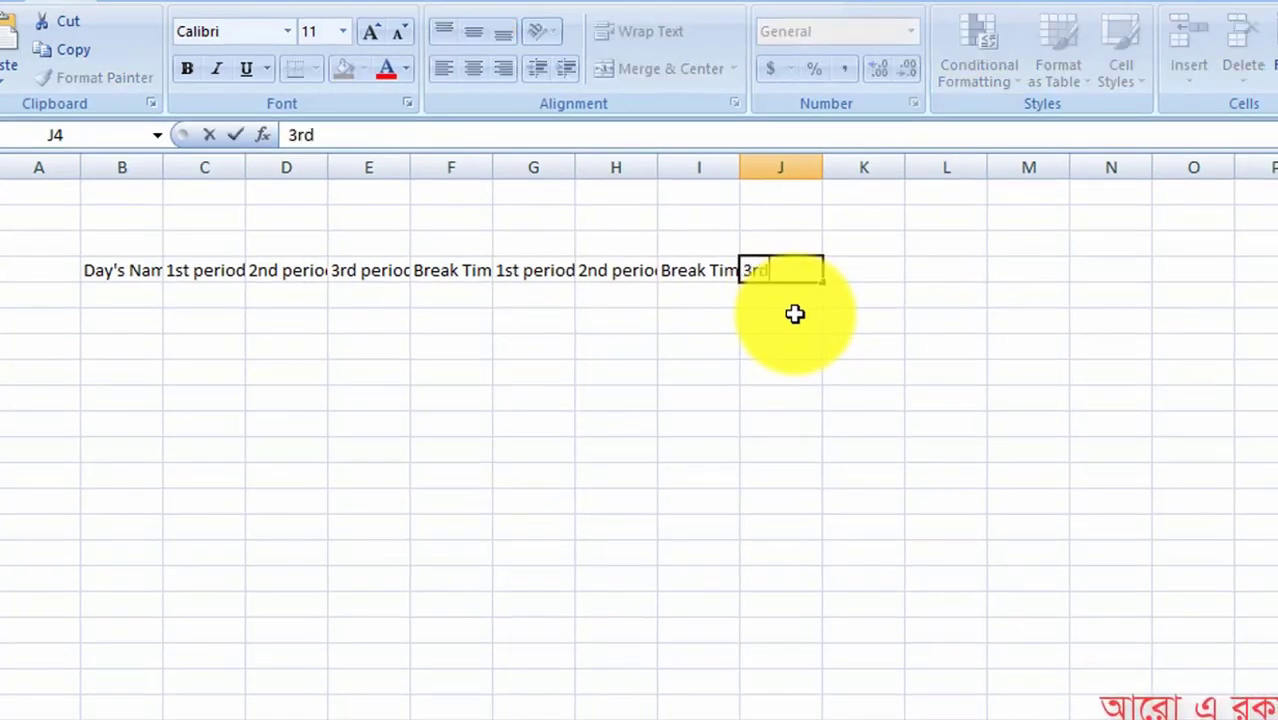
{"action": "type", "text": " p"}
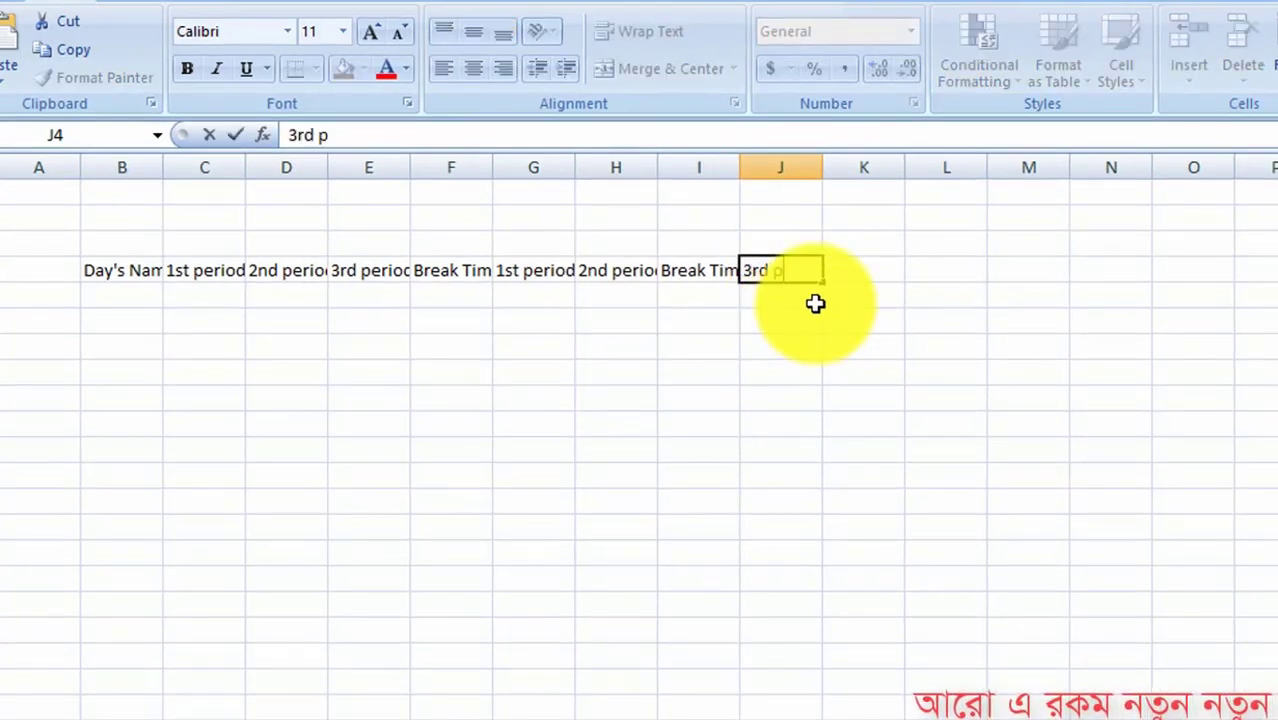
{"action": "type", "text": "re"}
{"action": "key", "text": "BackSpace"}
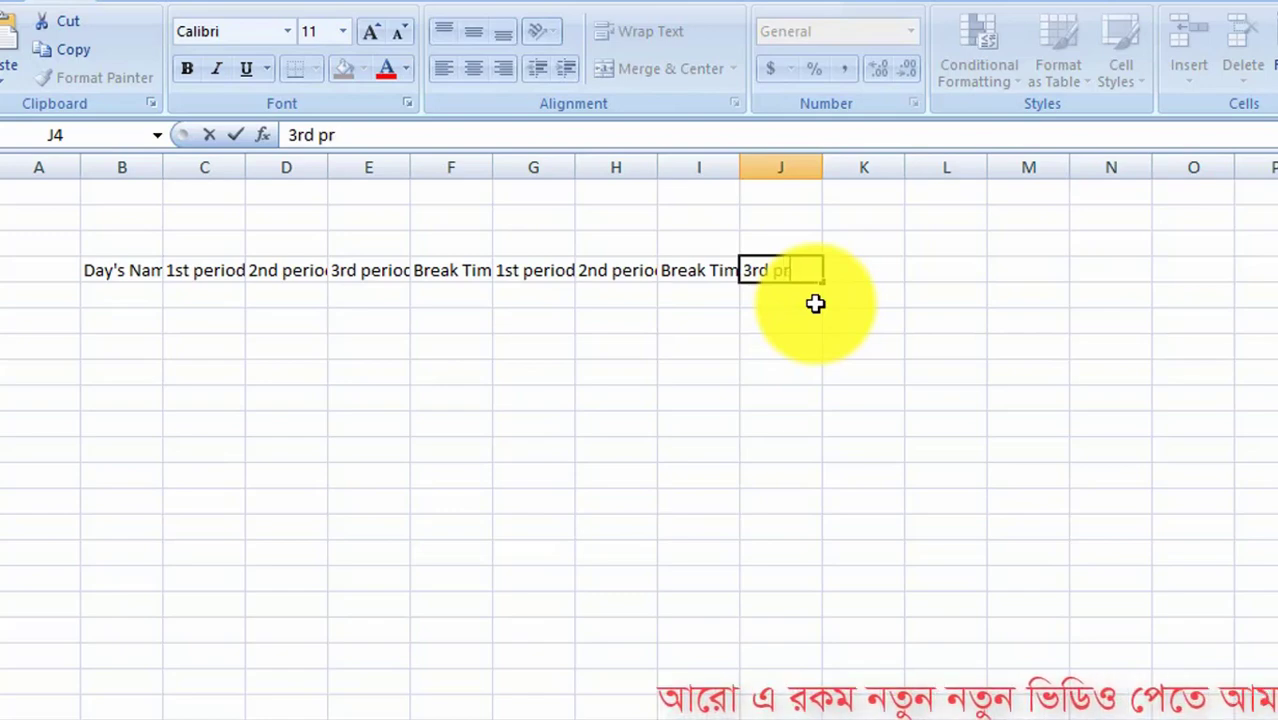
{"action": "type", "text": "iod"}
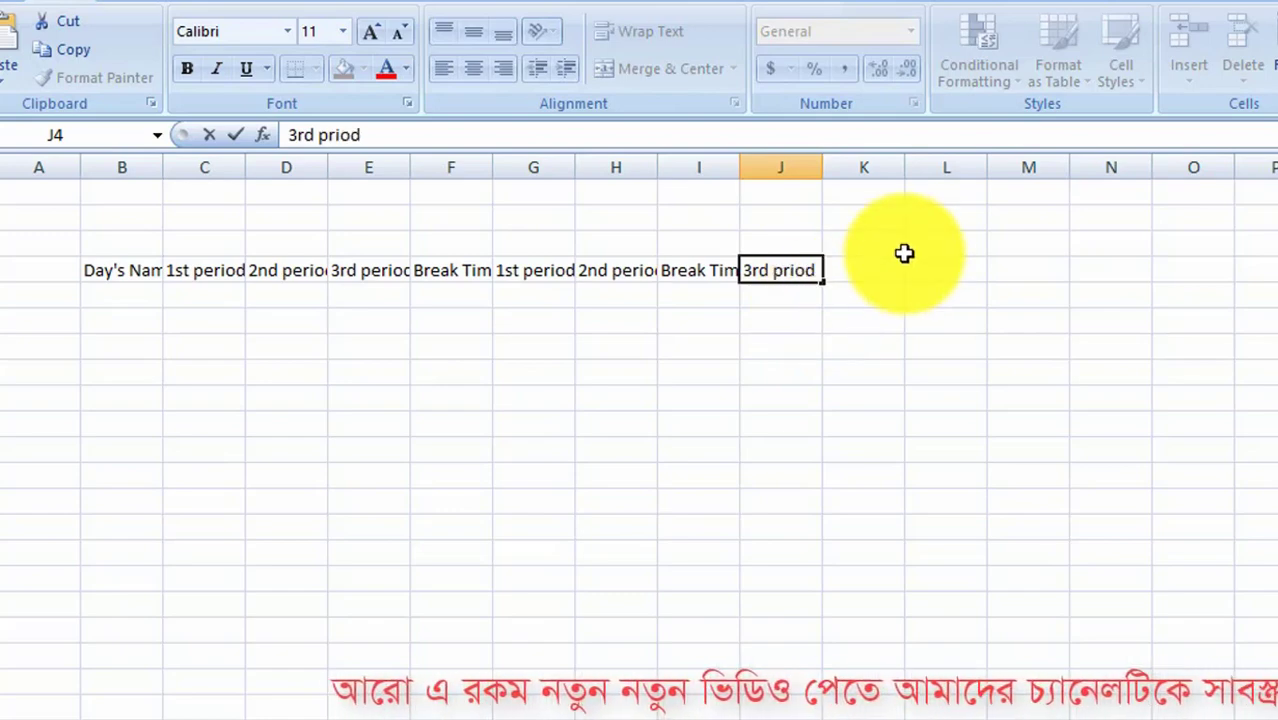
{"action": "left_click", "coordinate": [864, 268]}
- Extend the "3rd priod" header in J4 as a series across to M4
{"action": "left_click", "coordinate": [790, 277]}
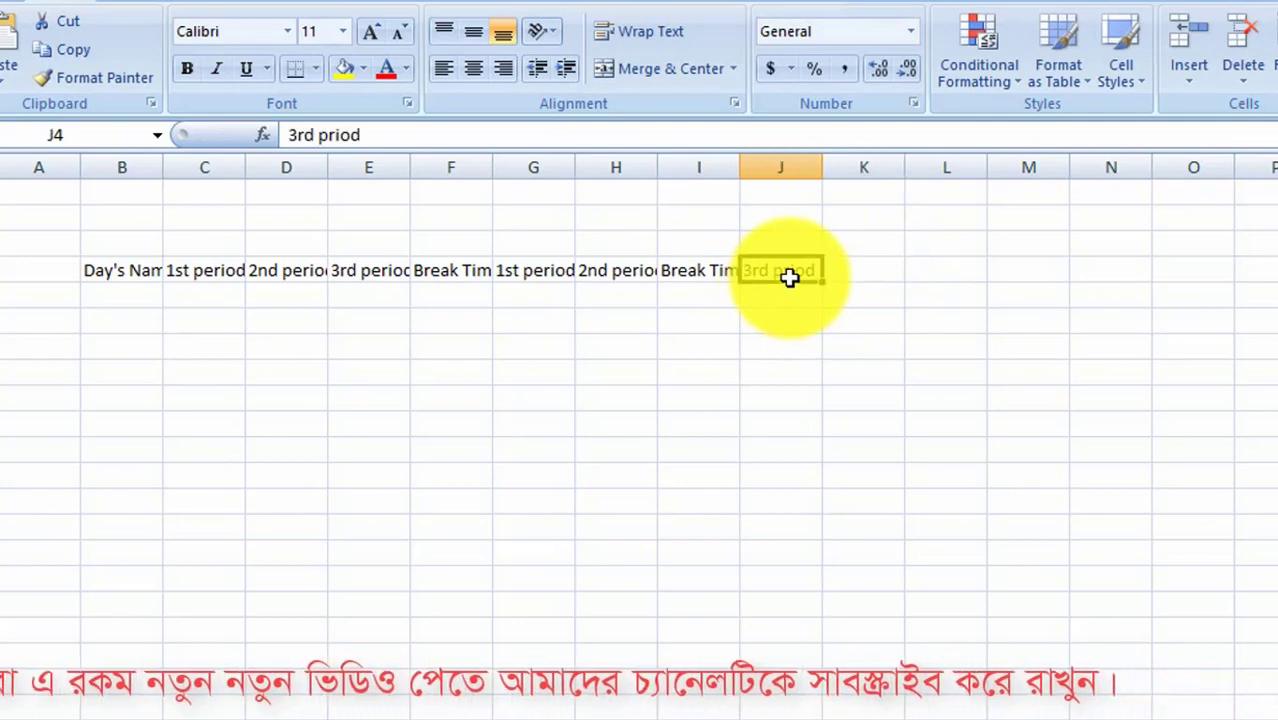
{"action": "left_click_drag", "start_coordinate": [819, 277], "coordinate": [1073, 267]}
{"action": "left_click", "coordinate": [1033, 297]}
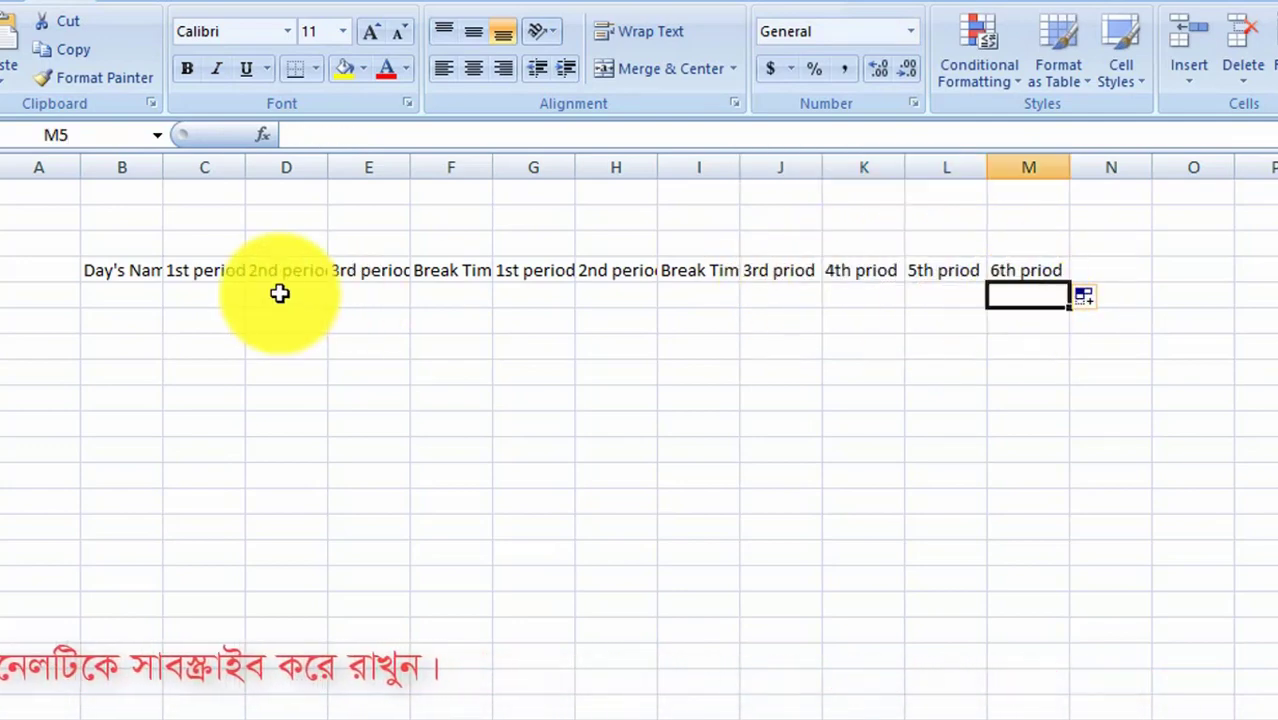
{"action": "left_click", "coordinate": [224, 295]}
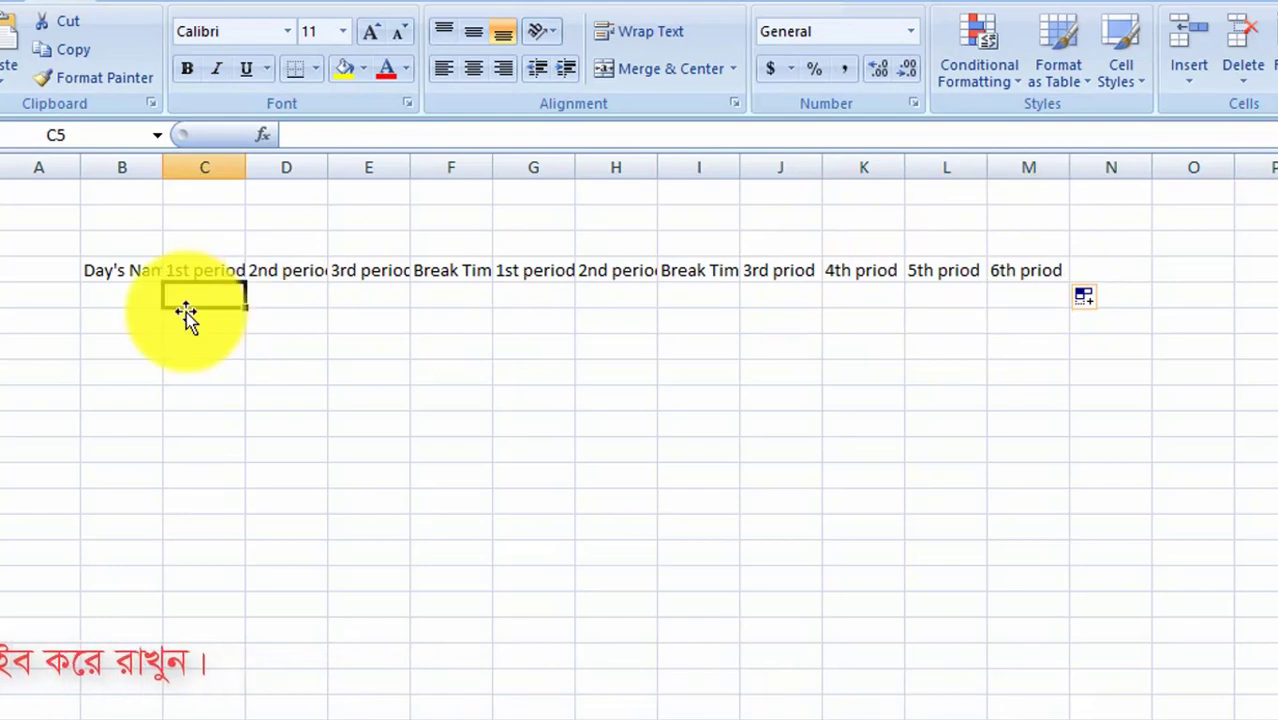
- Enter "Saturday" in cell B5 under the Day's Name header
{"action": "left_click", "coordinate": [116, 318]}
{"action": "left_click", "coordinate": [142, 292]}
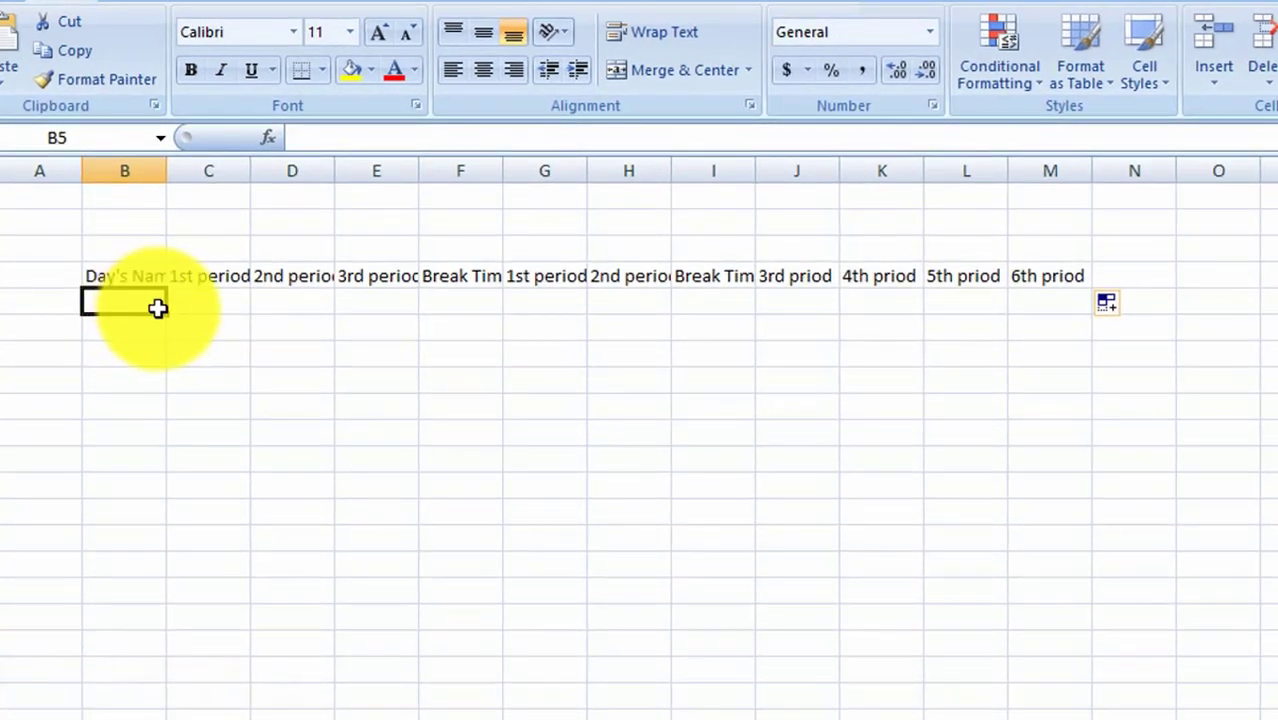
{"action": "type", "text": "Sat"}
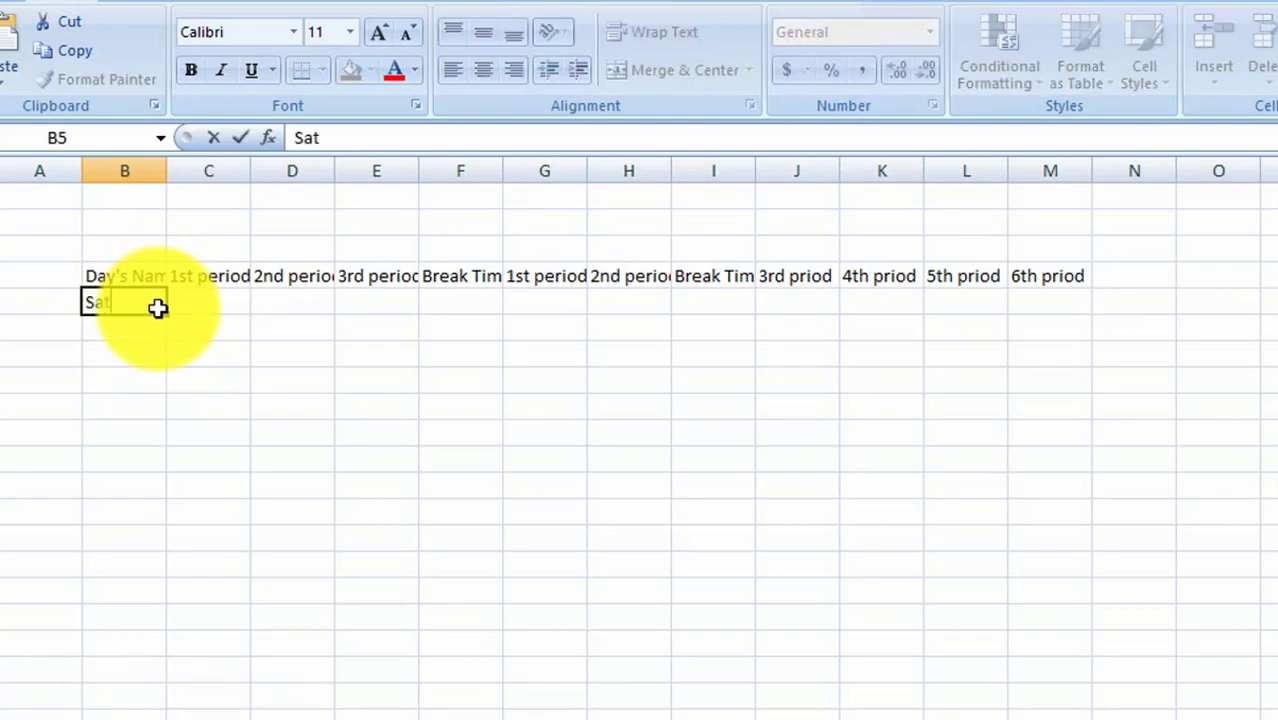
{"action": "type", "text": "urday"}
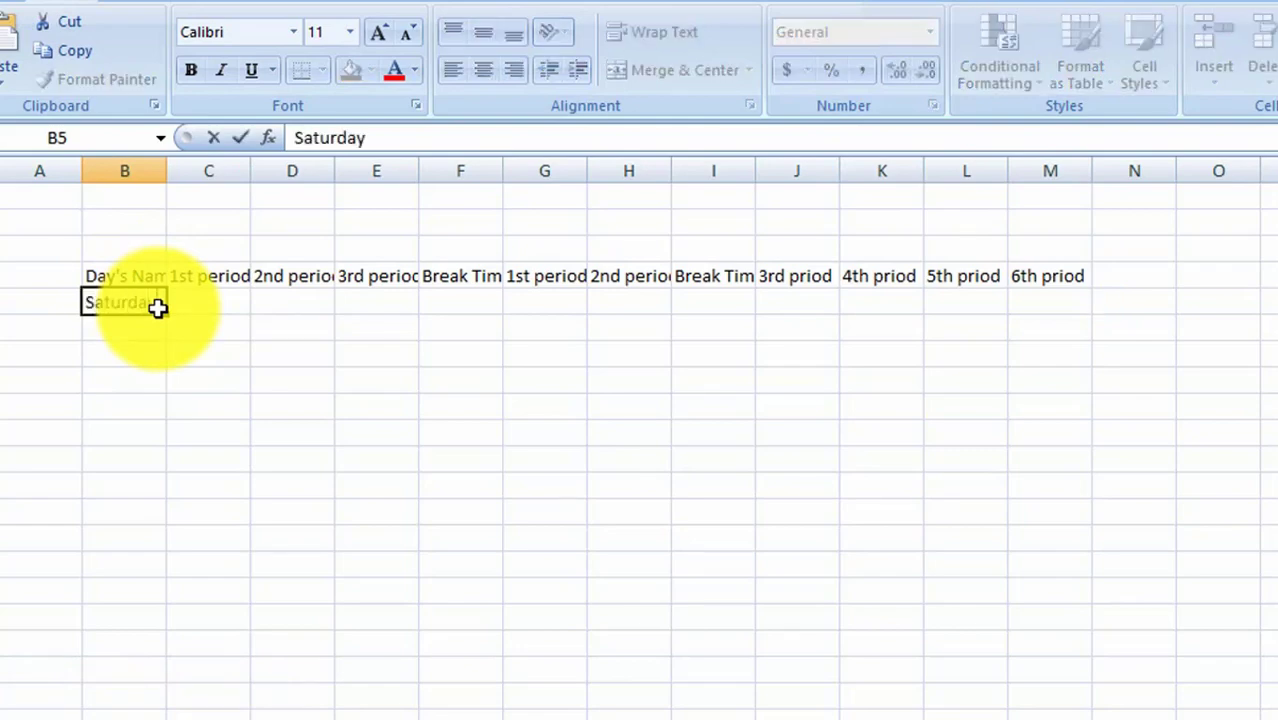
{"action": "key", "text": "Return"}
- Extend the "Saturday" entry in B5 as a day series down to Thursday in B10
{"action": "left_click", "coordinate": [148, 304]}
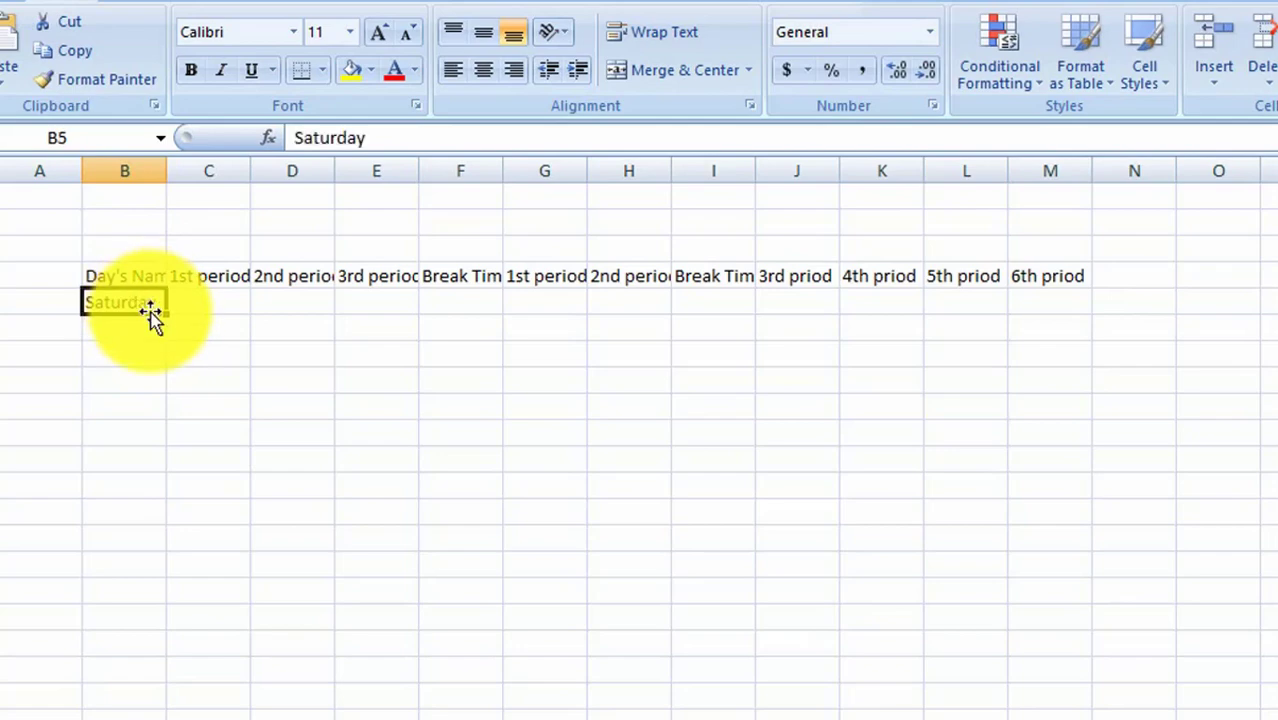
{"action": "left_click_drag", "start_coordinate": [163, 310], "coordinate": [154, 450]}
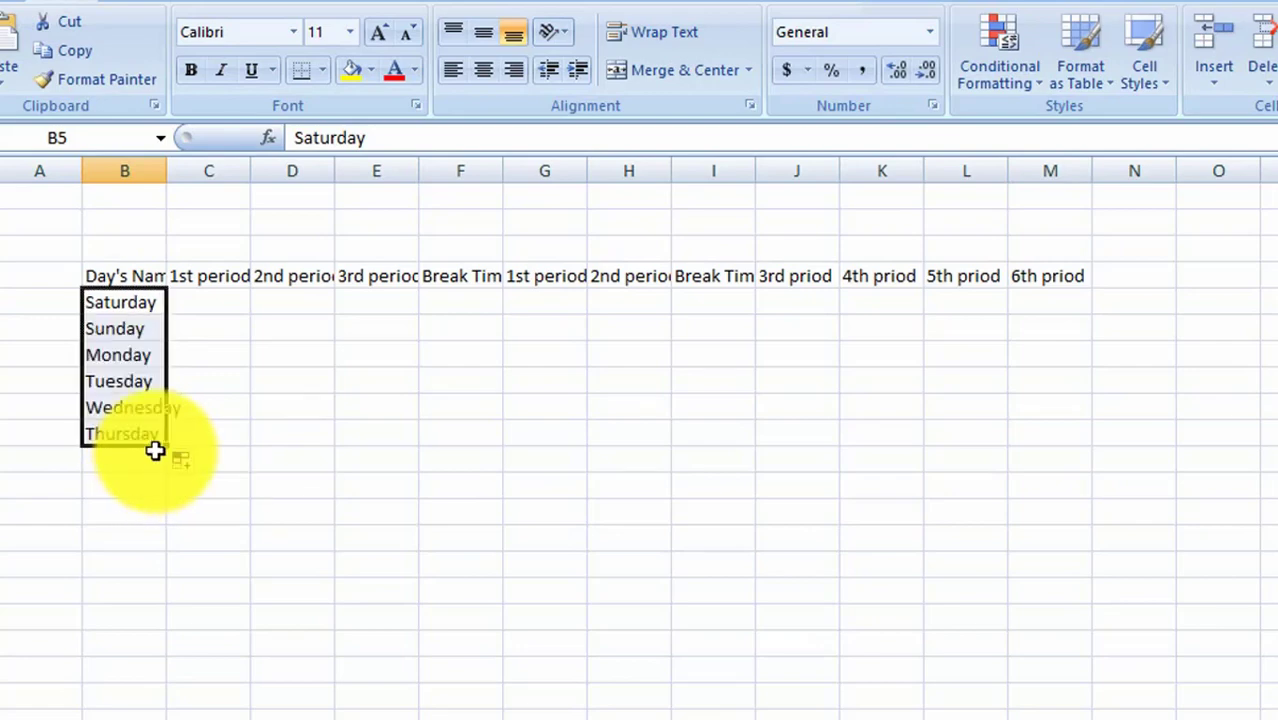
{"action": "left_click", "coordinate": [211, 431]}
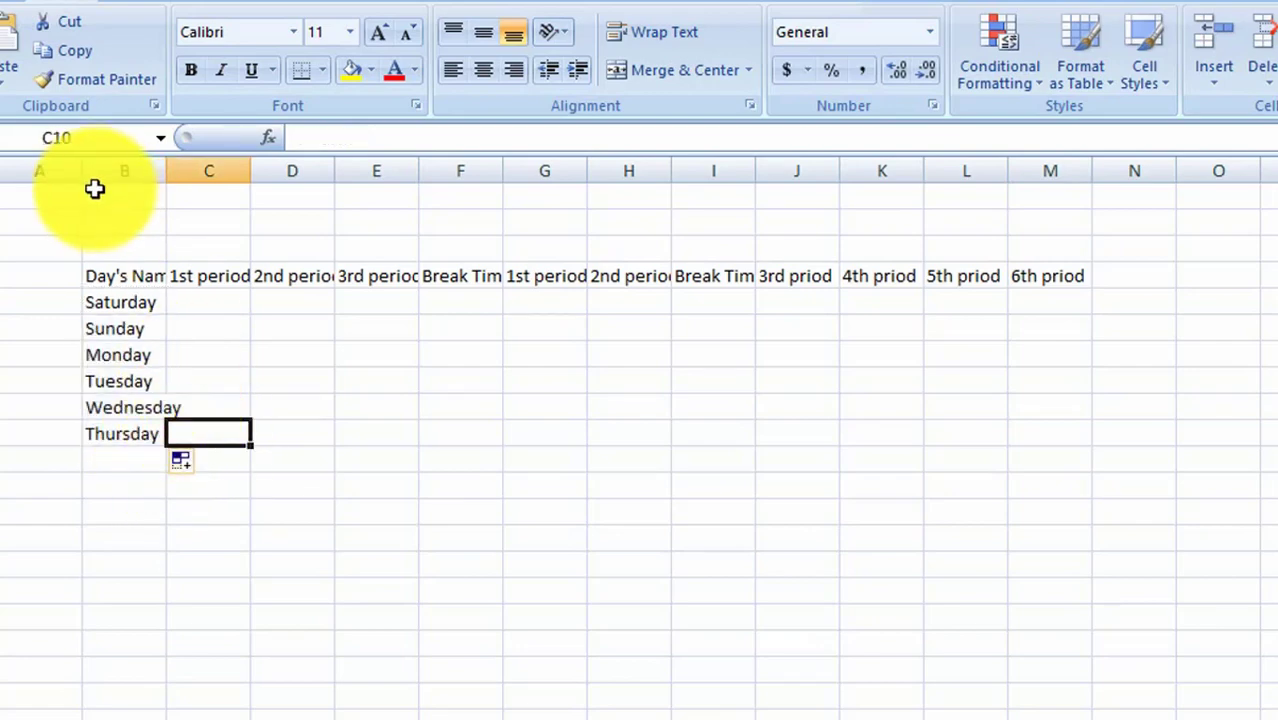
- Enter the time slot "9:00-9:50" in cell C3, above the 1st period header
{"action": "left_click", "coordinate": [211, 305]}
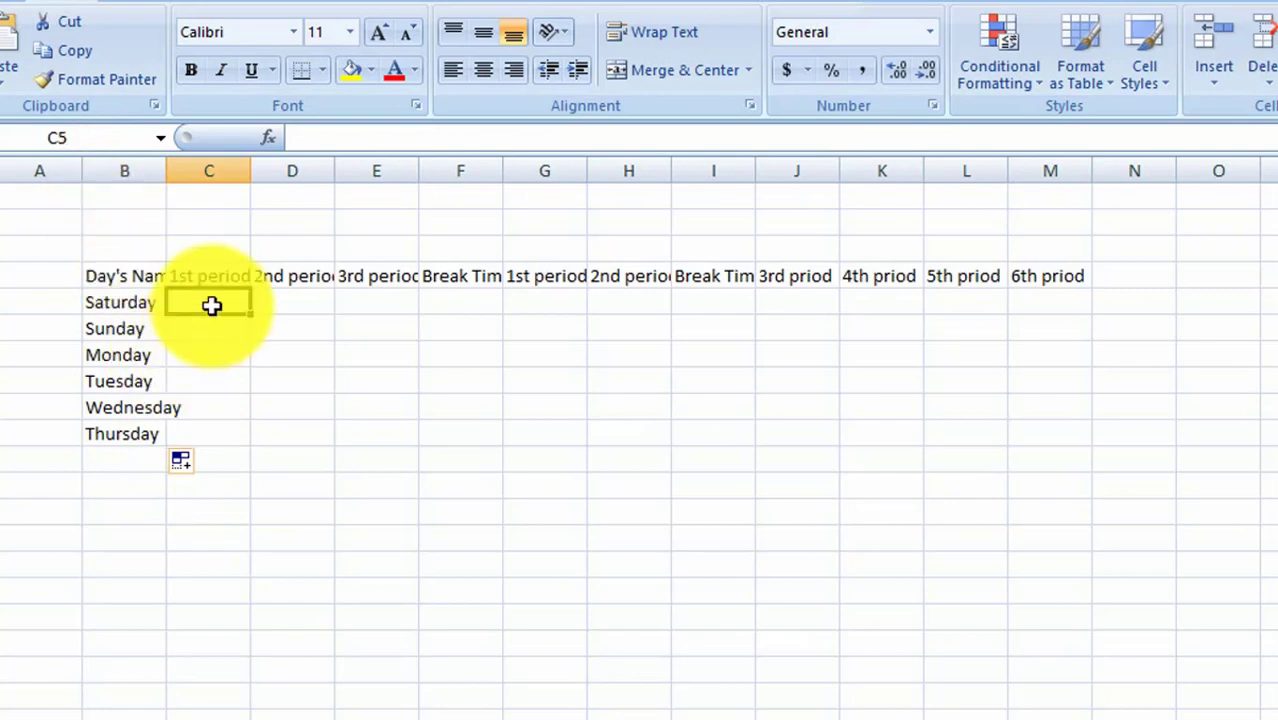
{"action": "left_click", "coordinate": [211, 245]}
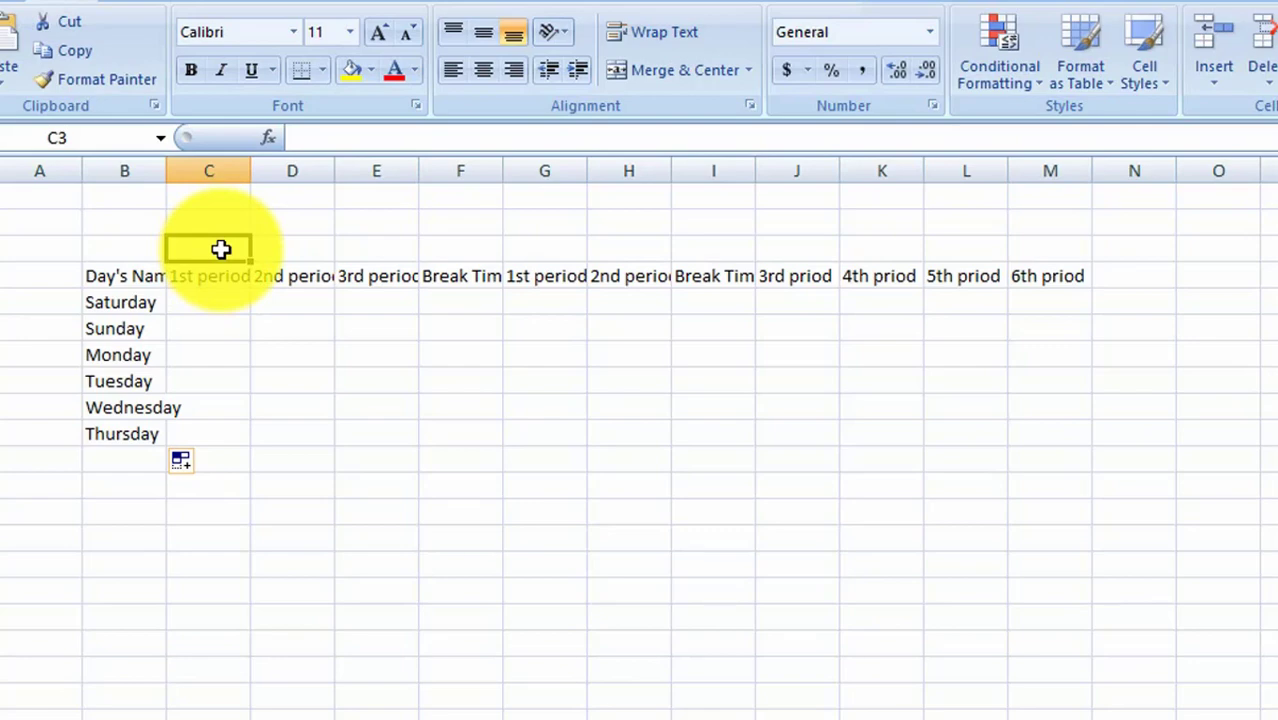
{"action": "type", "text": "9"}
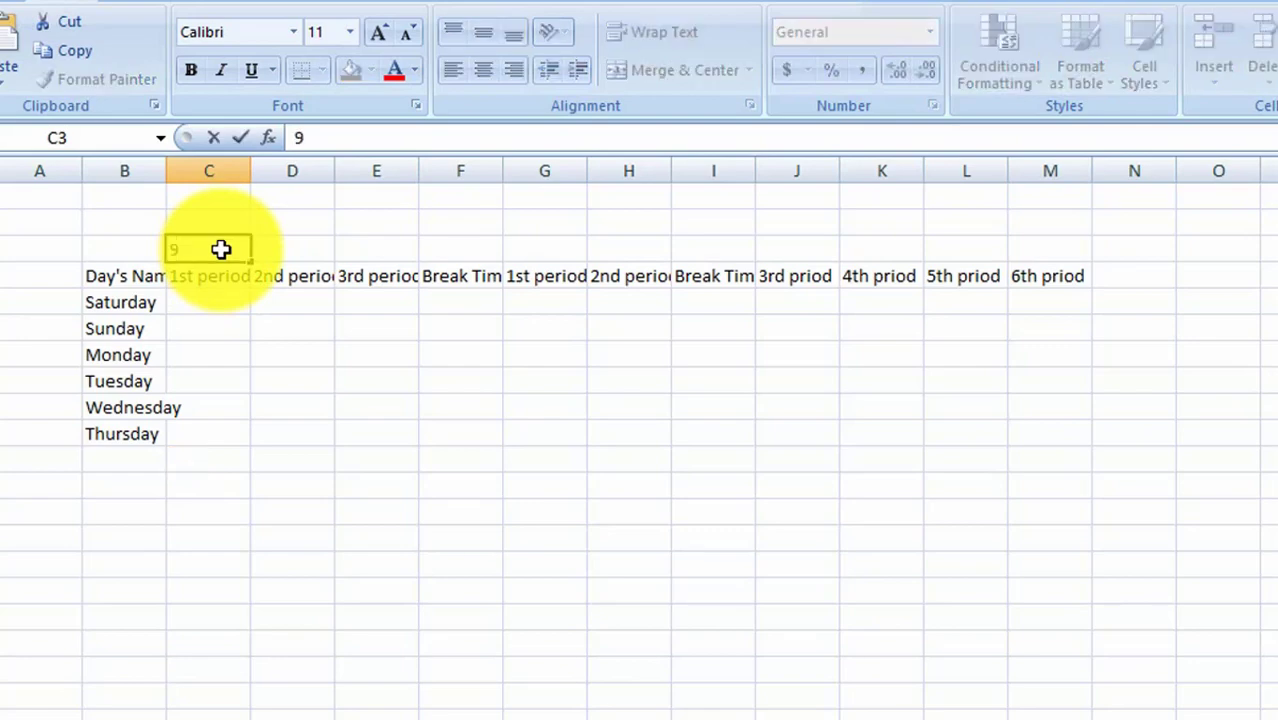
{"action": "type", "text": ":00-9:50"}
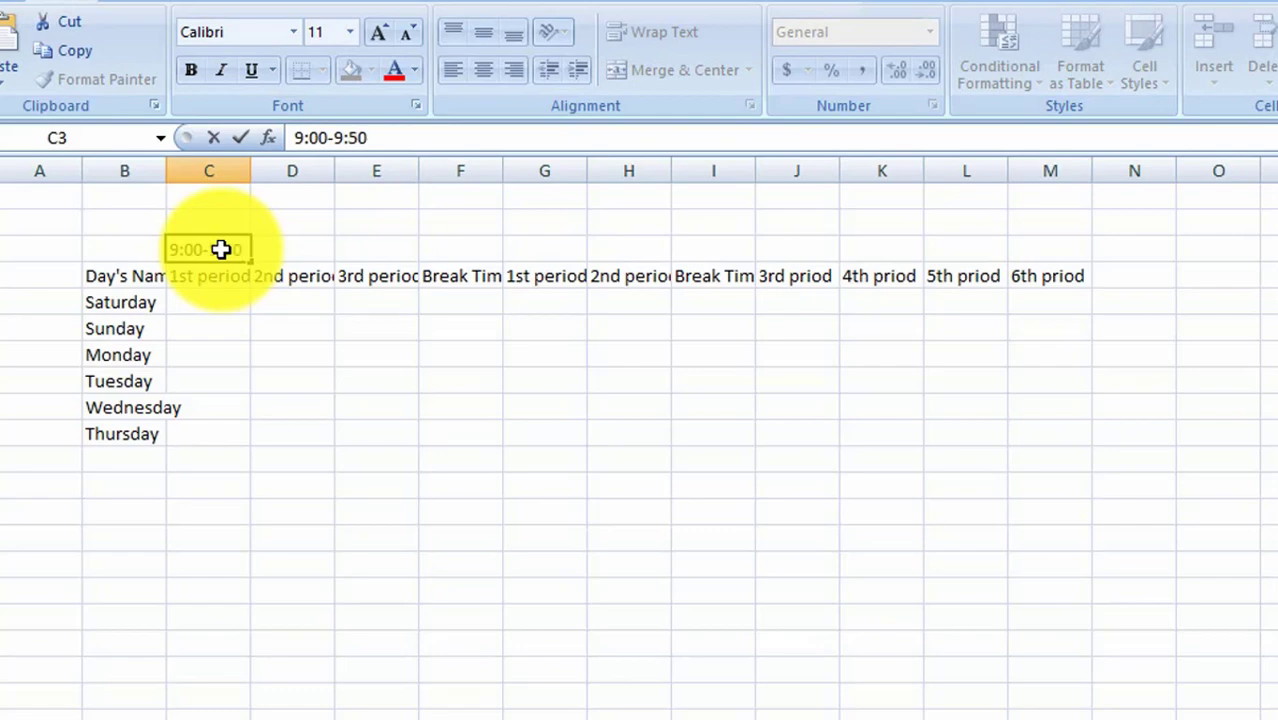
{"action": "left_click", "coordinate": [300, 250]}
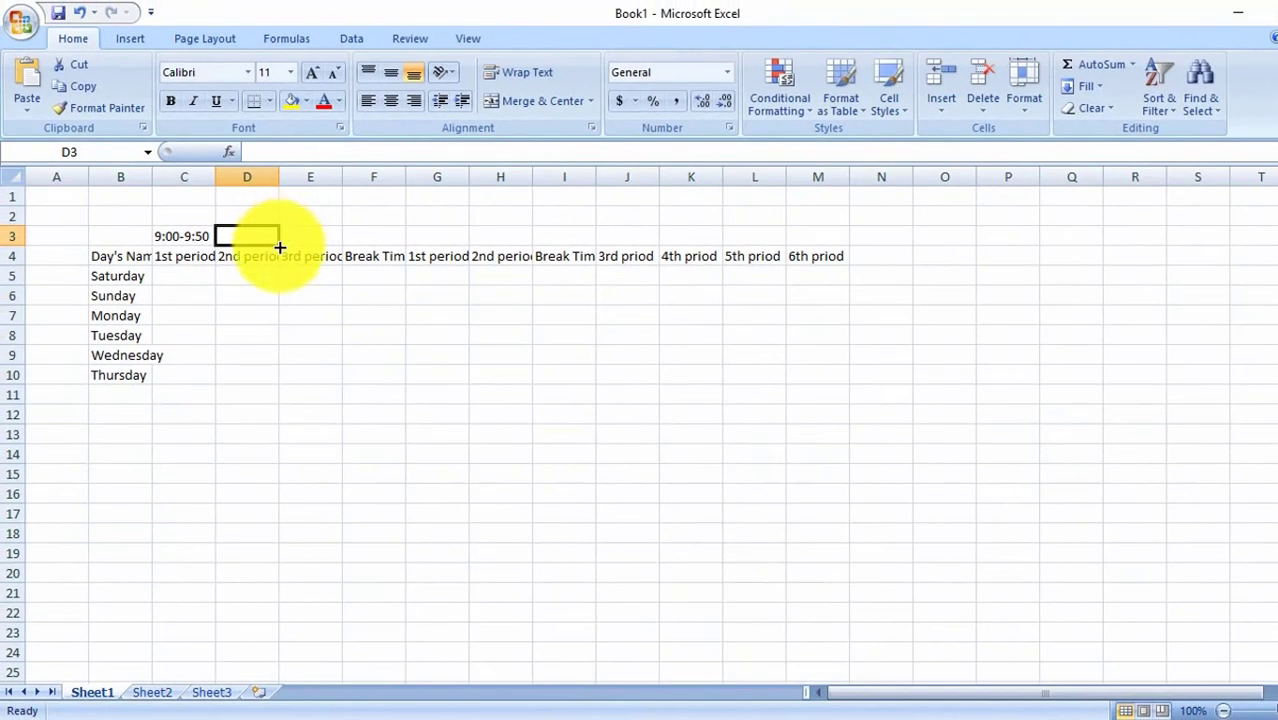
{"action": "left_click_drag", "start_coordinate": [280, 246], "coordinate": [365, 240]}
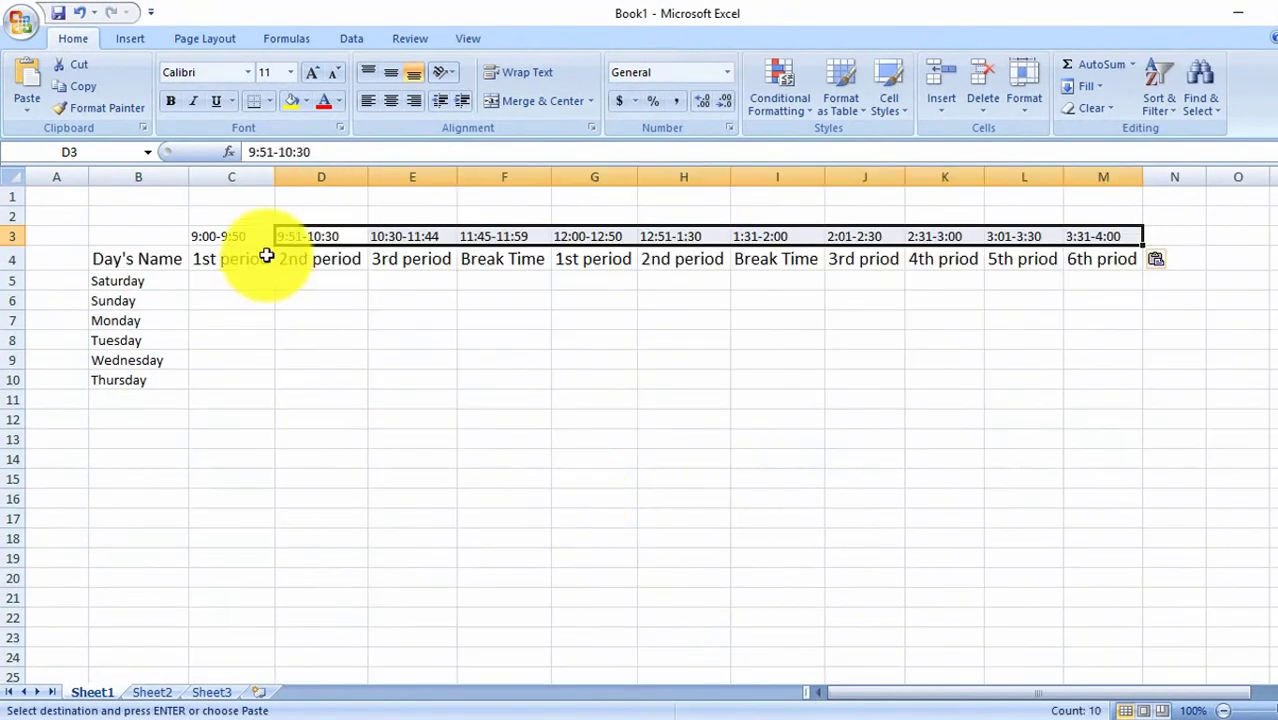
- Enter the Saturday subjects "Bangla", "English" and "Math" in cells C5 to E5, before the first break
{"action": "left_click", "coordinate": [402, 281]}
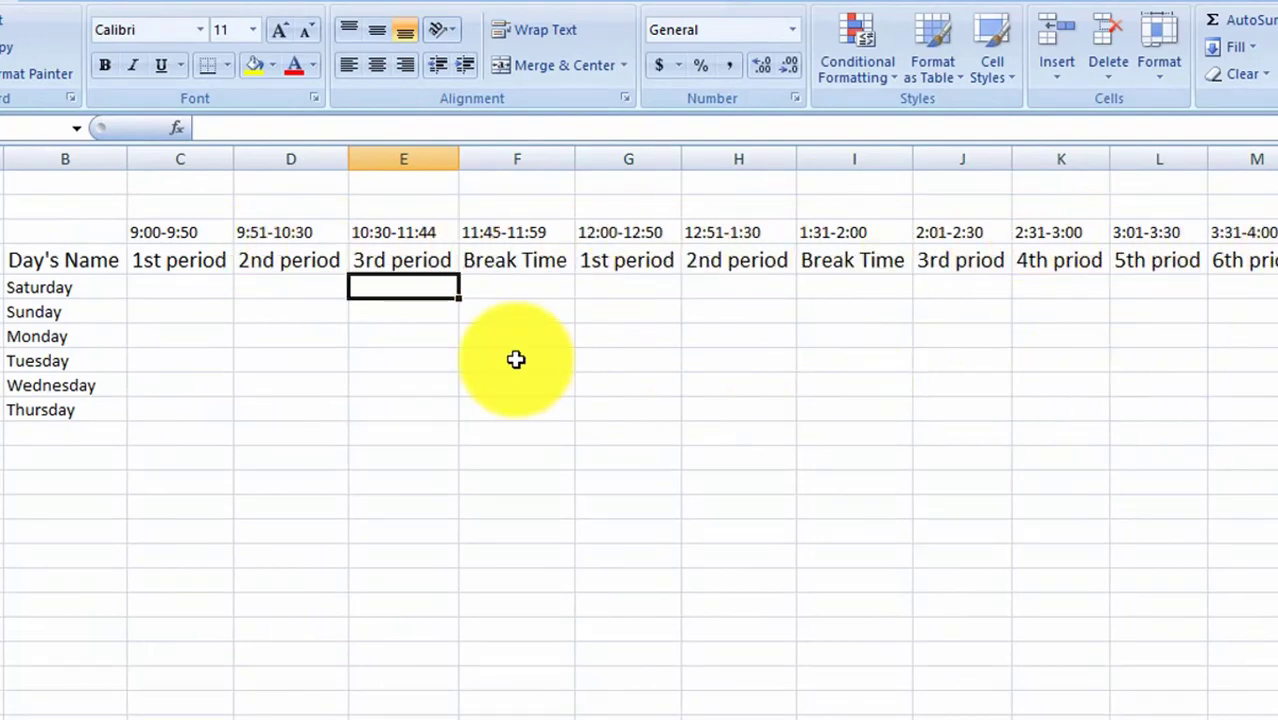
{"action": "left_click", "coordinate": [160, 289]}
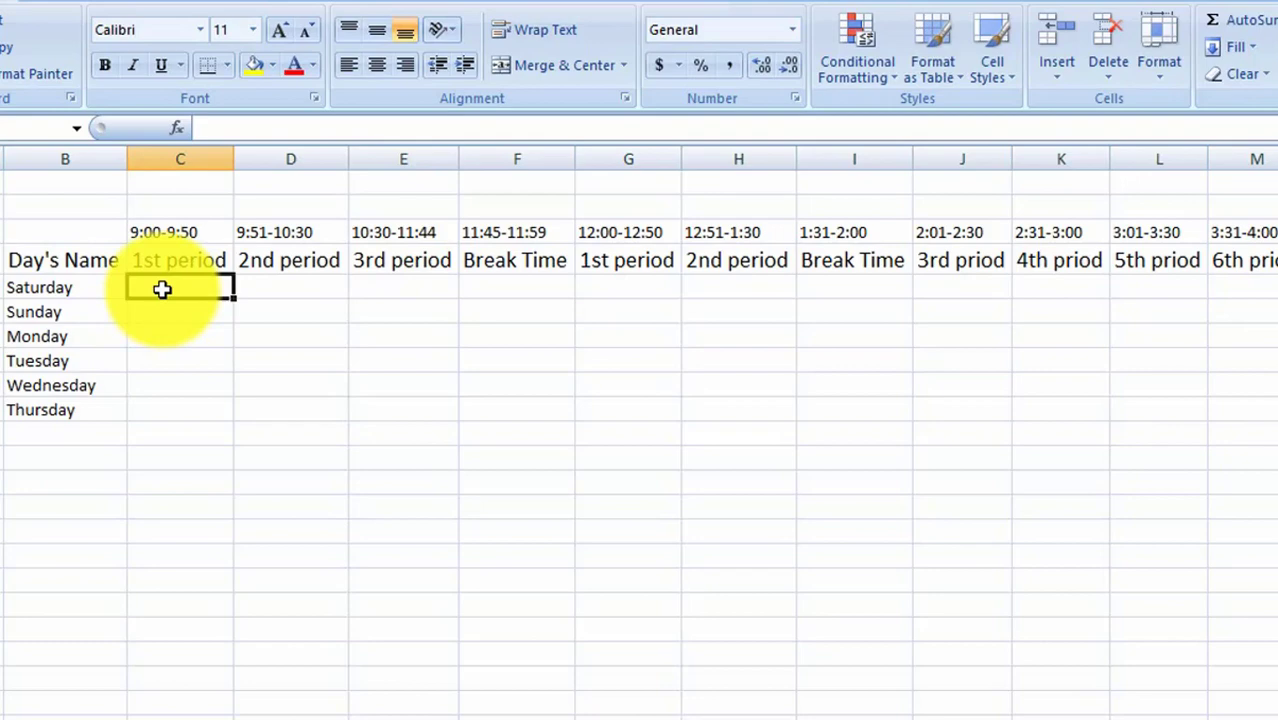
{"action": "type", "text": "B"}
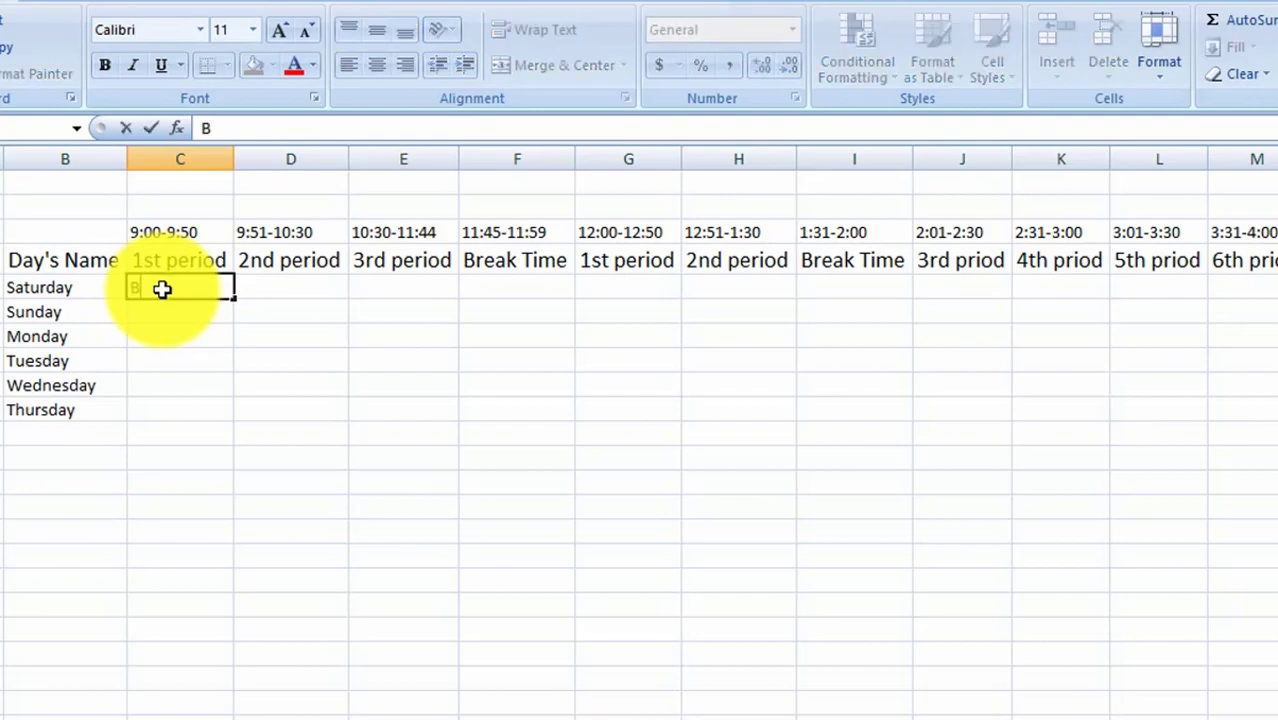
{"action": "type", "text": "angla"}
{"action": "key", "text": "Tab"}
{"action": "type", "text": "E"}
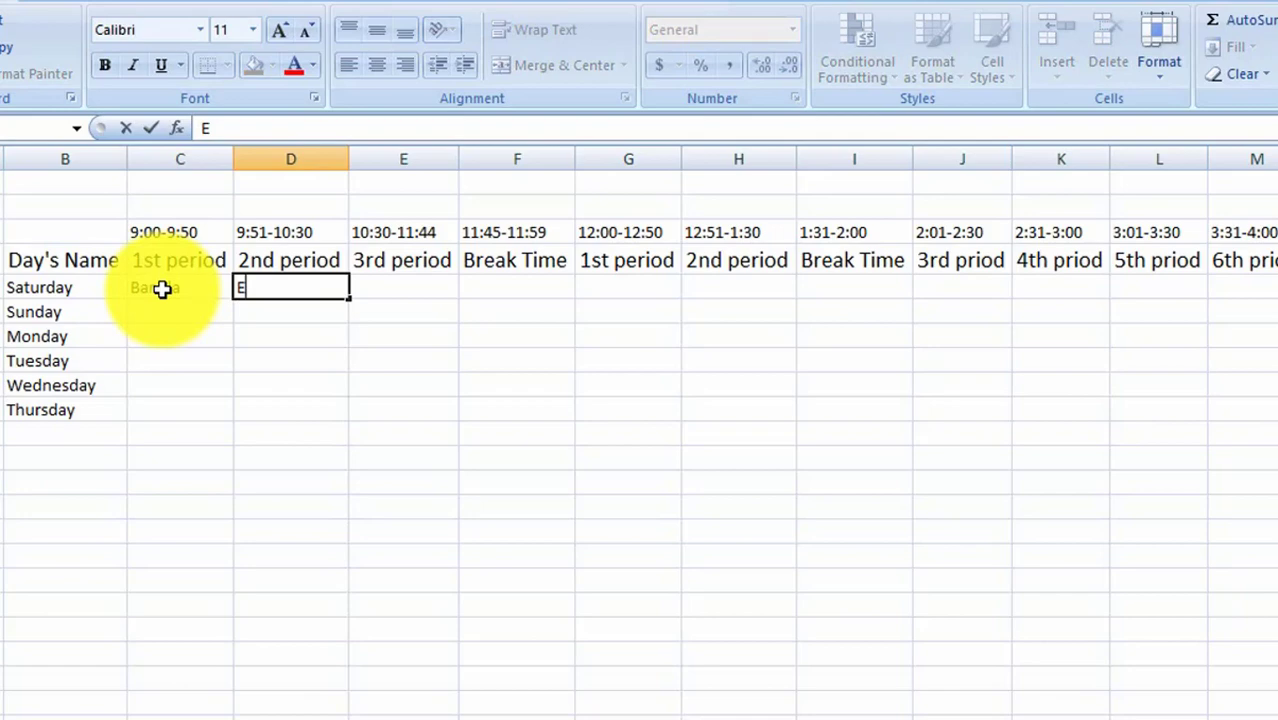
{"action": "type", "text": "nglish"}
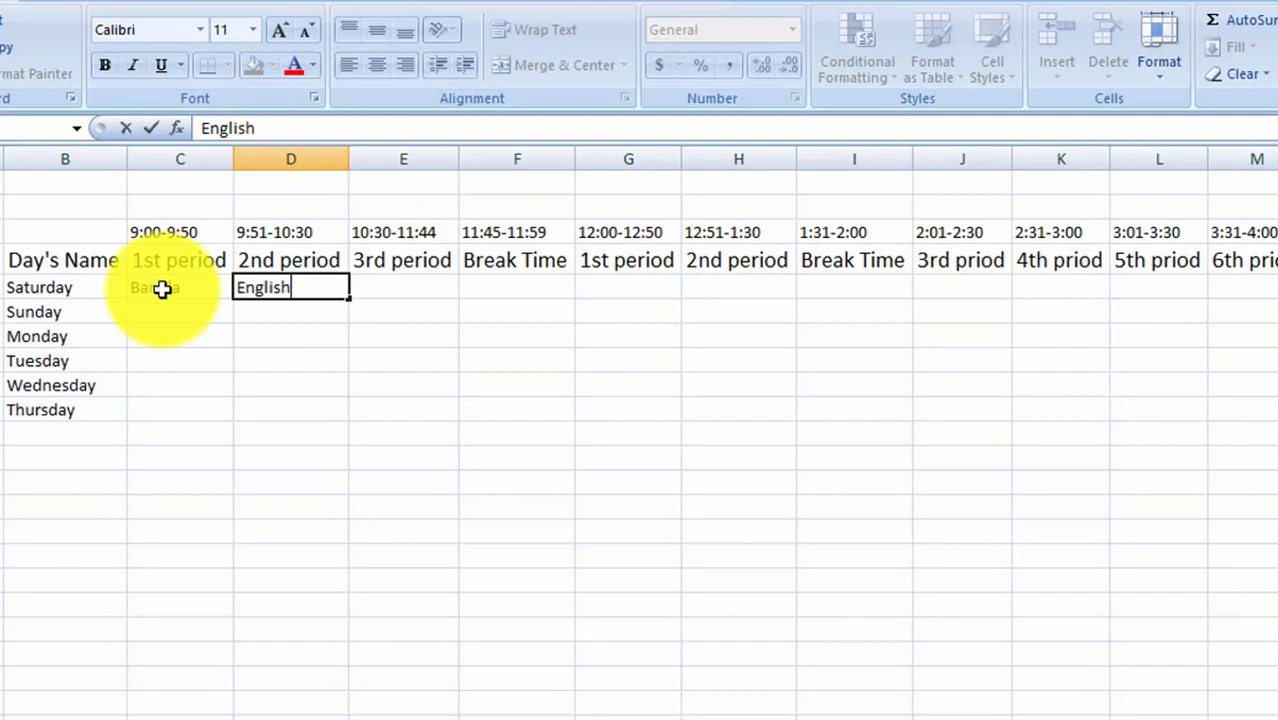
{"action": "key", "text": "Tab"}
{"action": "type", "text": "Ma"}
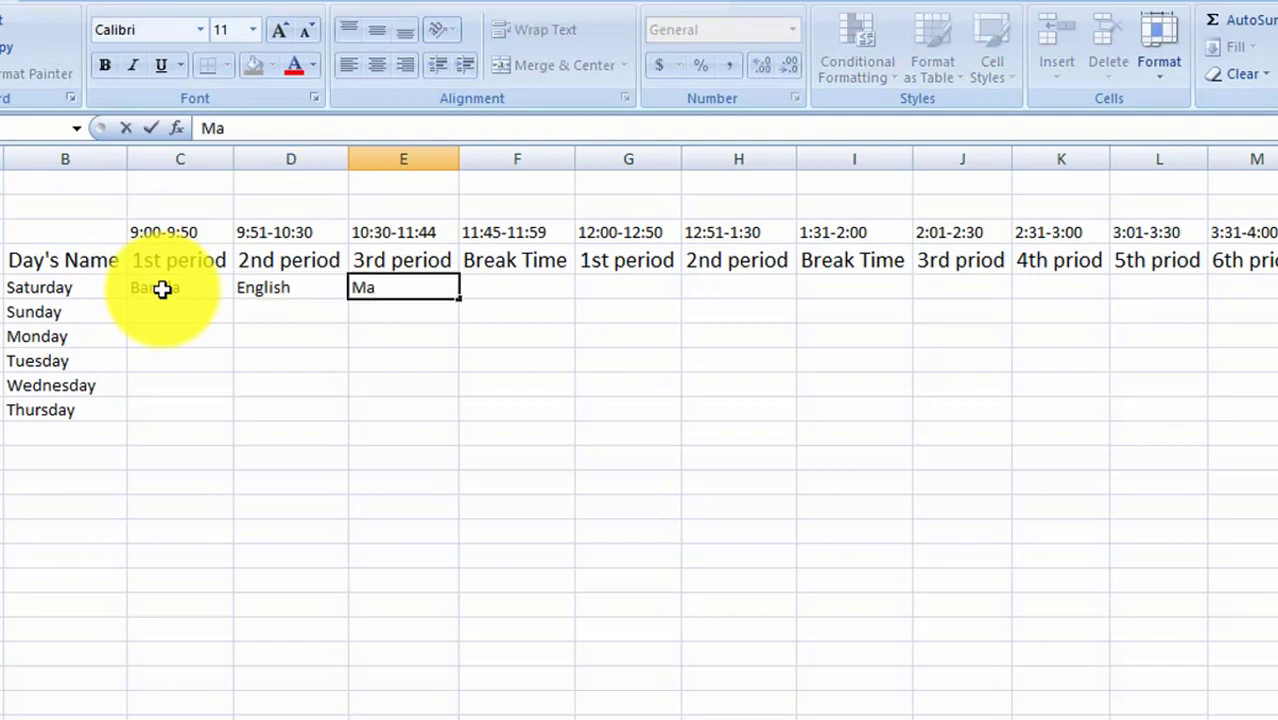
{"action": "type", "text": "th"}
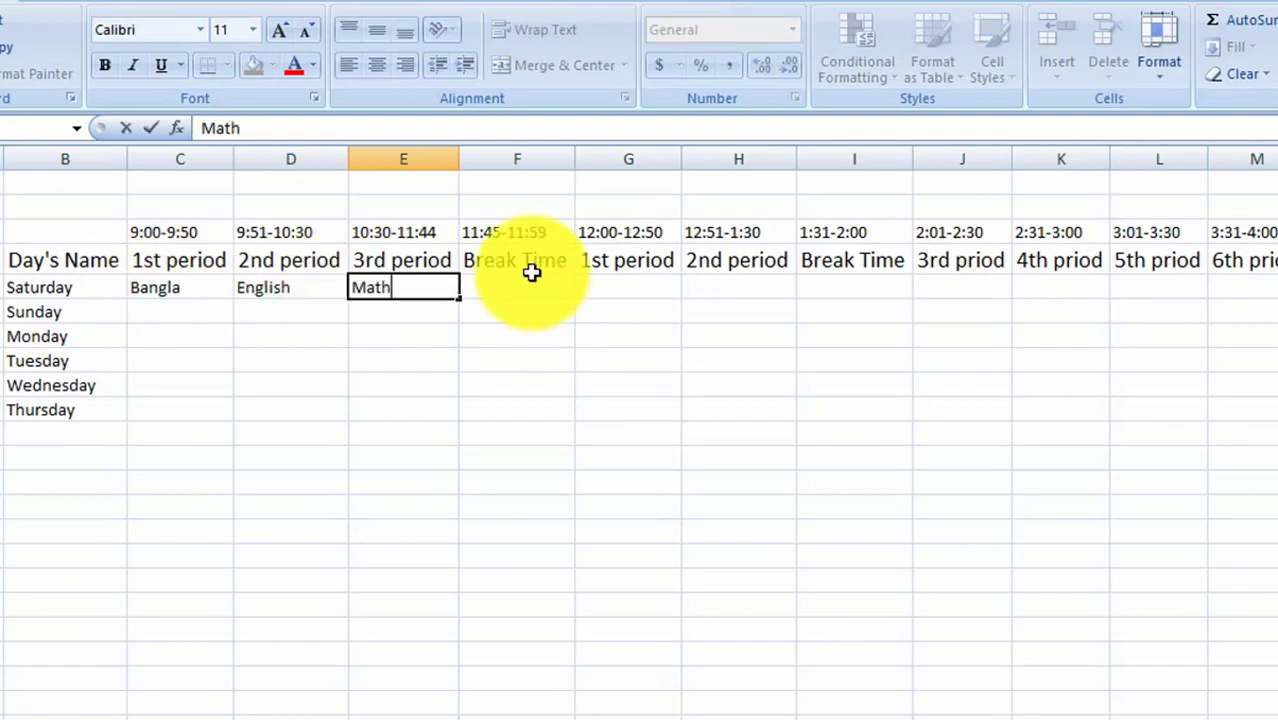
{"action": "key", "text": "Tab"}
- Enter the Saturday subjects "Bangla" in G5 and "English" in H5, between the two breaks
{"action": "left_click", "coordinate": [628, 287]}
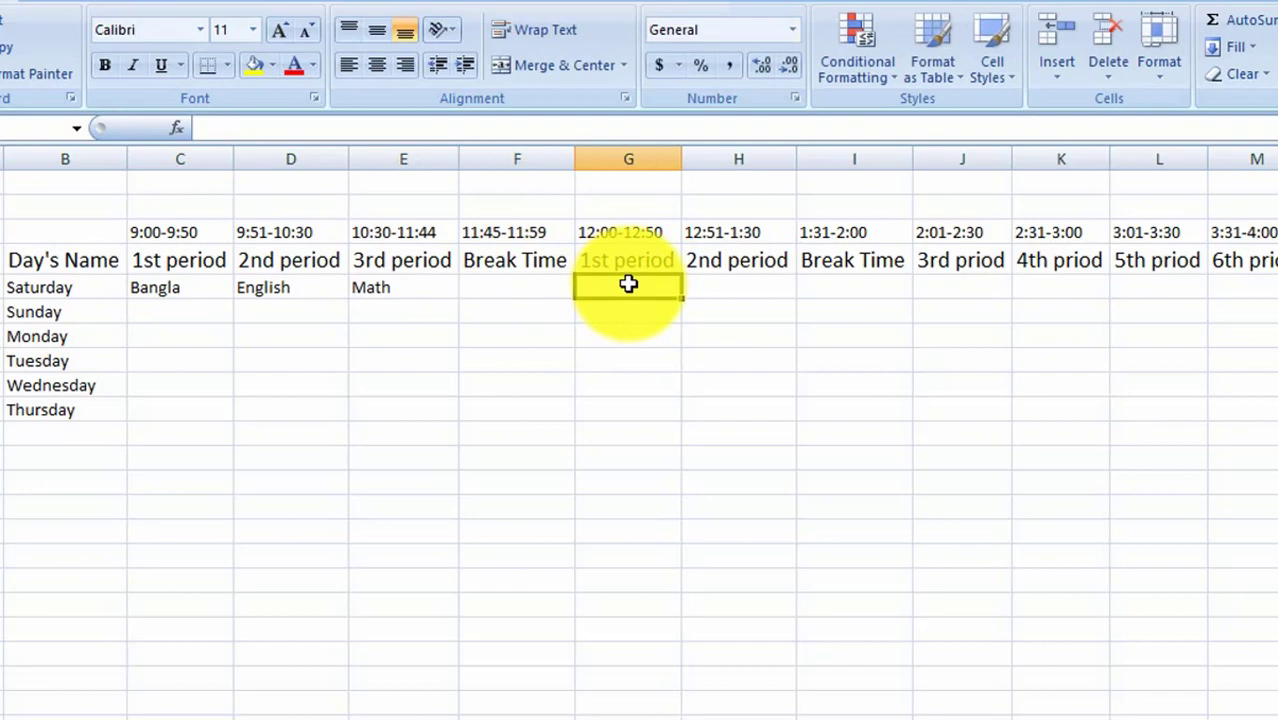
{"action": "type", "text": "Ba"}
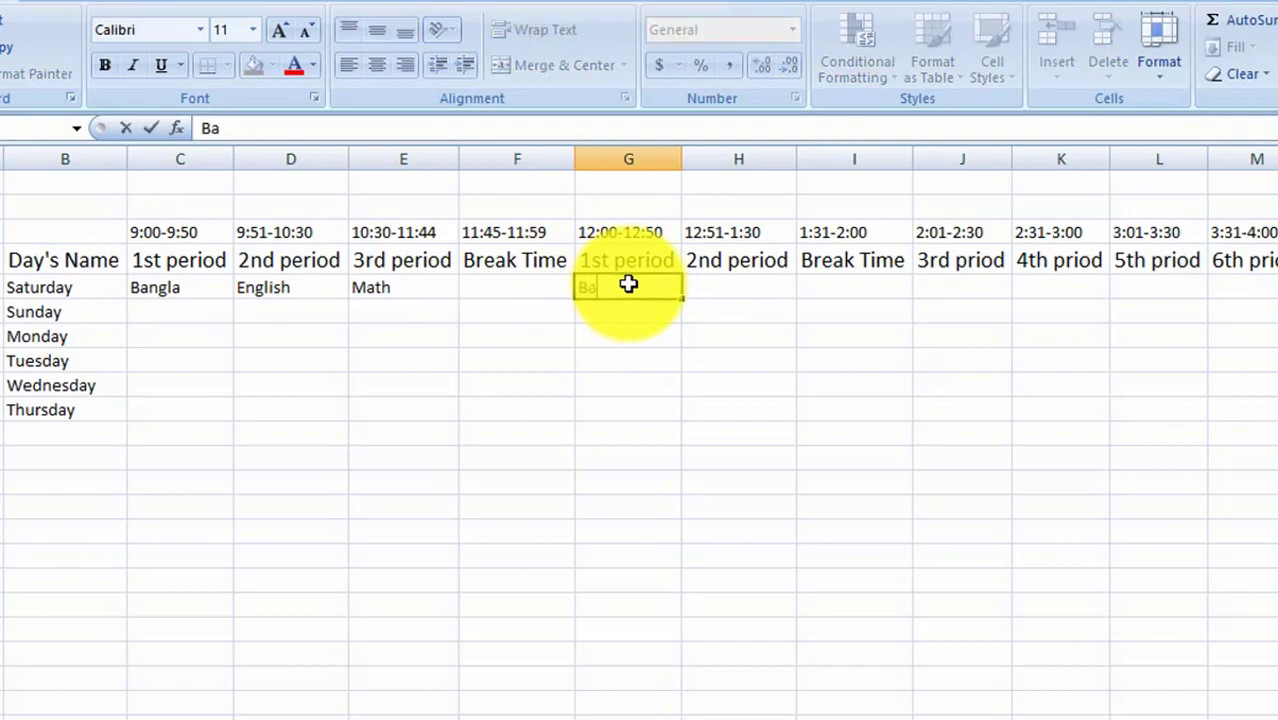
{"action": "type", "text": "ngla"}
{"action": "left_click", "coordinate": [733, 295]}
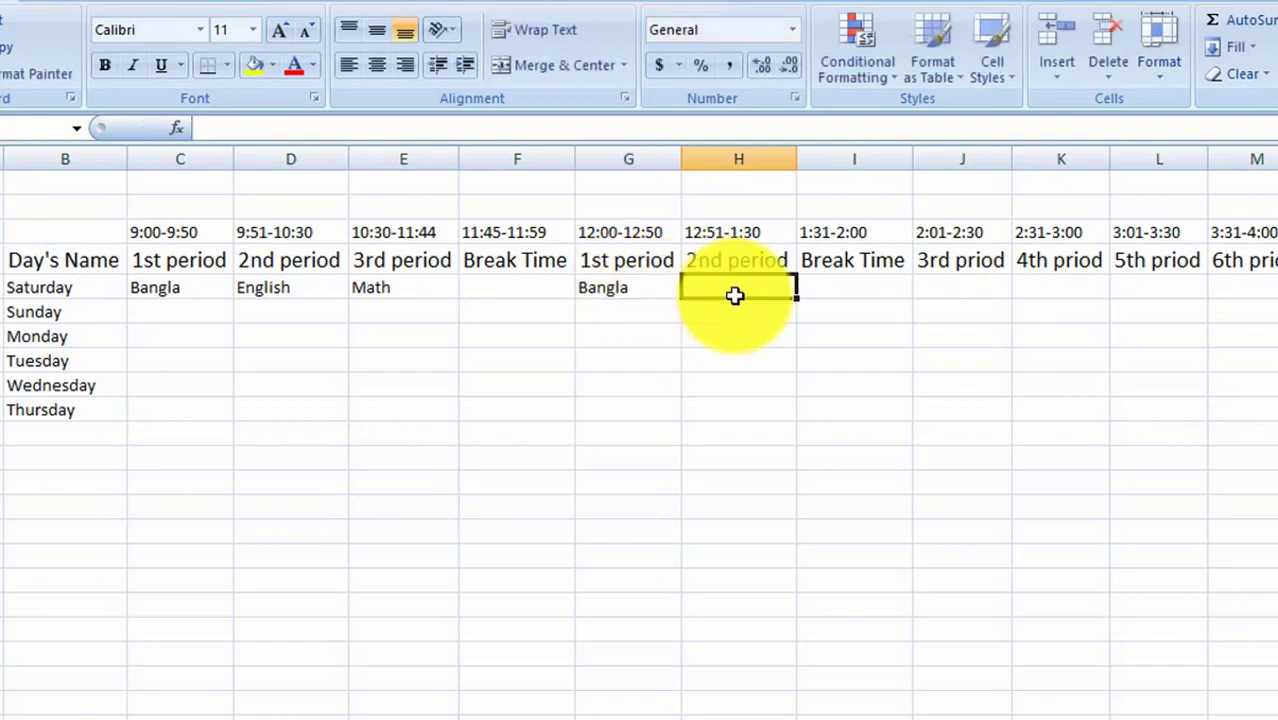
{"action": "type", "text": "En"}
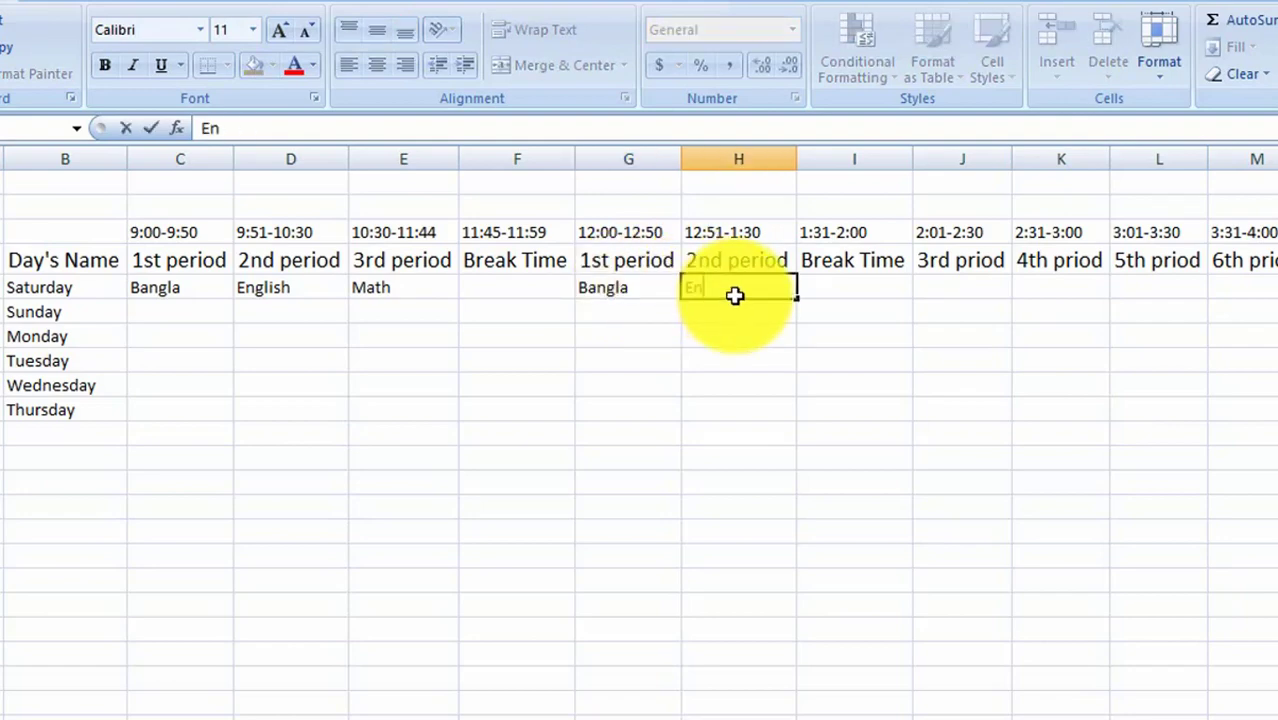
{"action": "type", "text": "glish"}
- Enter the Saturday subjects "Math" in J5 and "B. & G. S" in K5, after the second break
{"action": "left_click", "coordinate": [880, 287]}
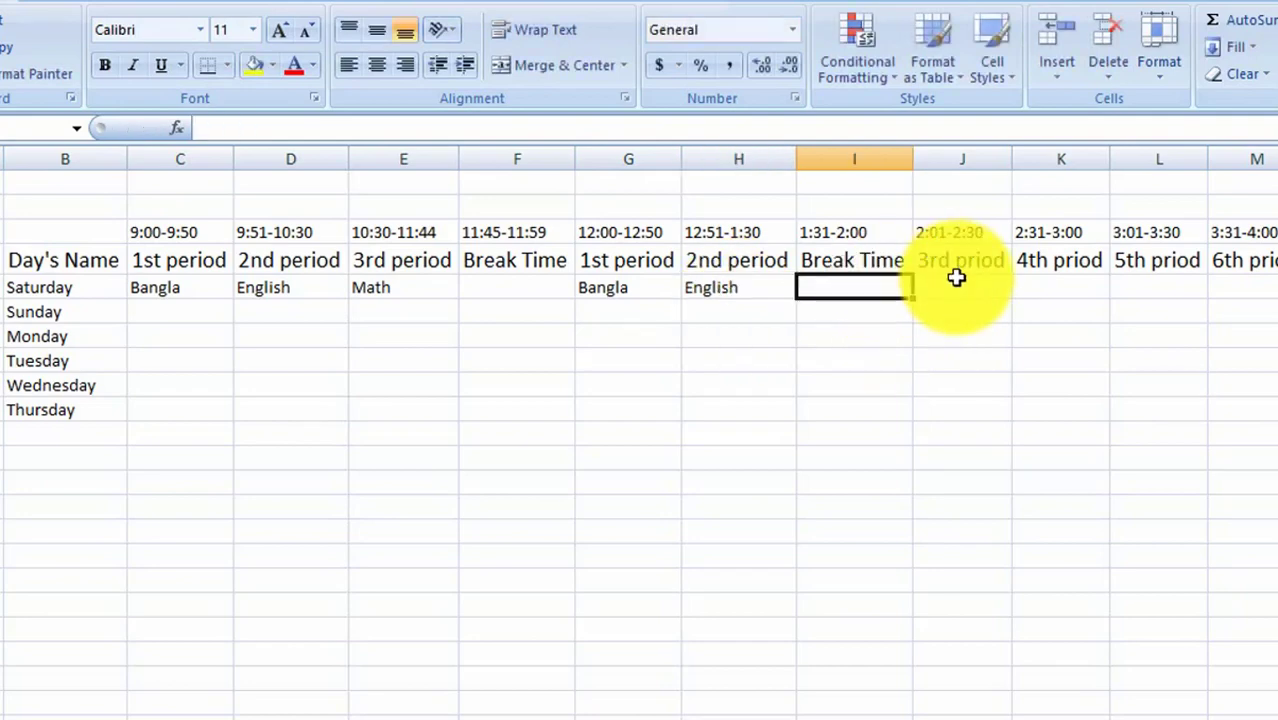
{"action": "left_click", "coordinate": [956, 281]}
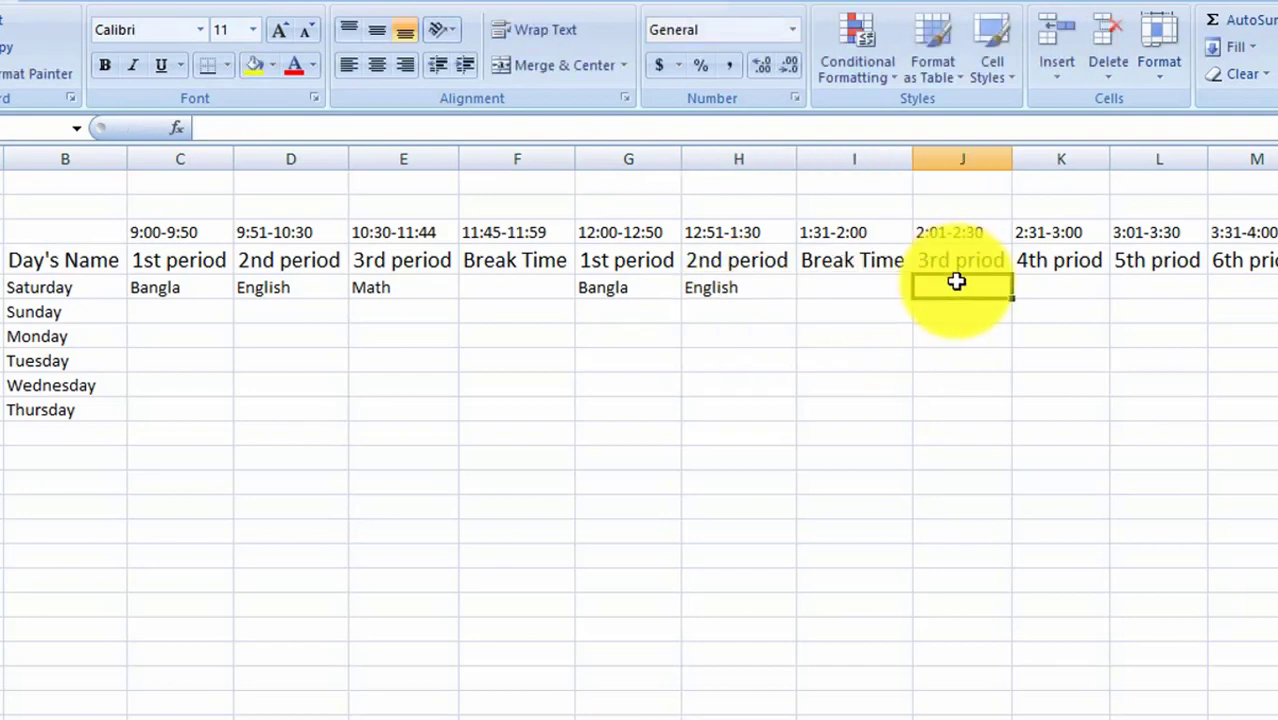
{"action": "type", "text": "Math"}
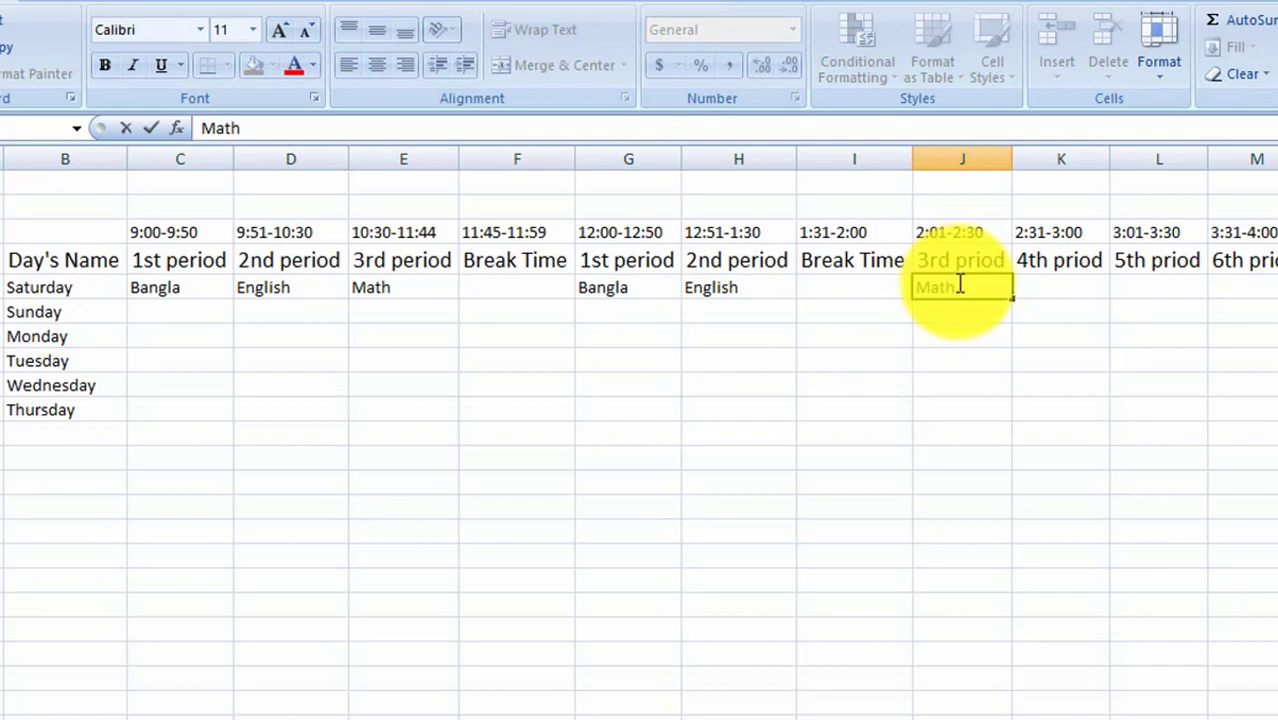
{"action": "left_click", "coordinate": [1070, 289]}
{"action": "type", "text": "B"}
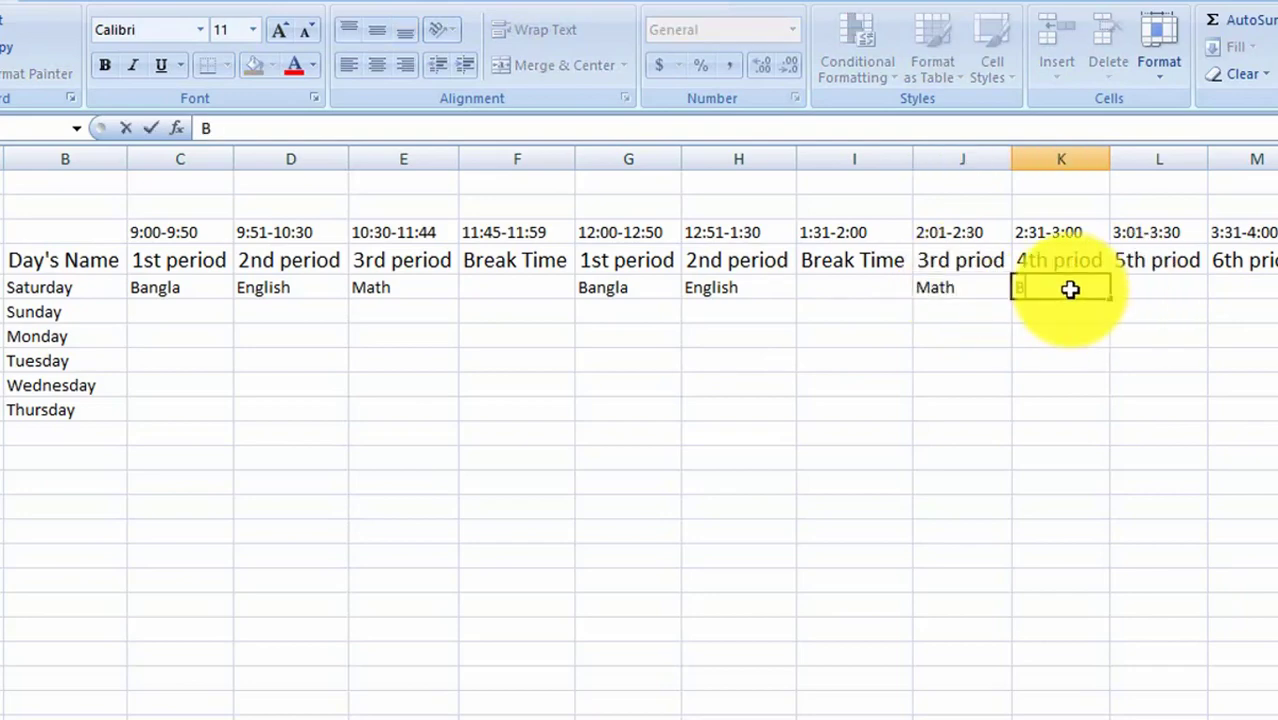
{"action": "type", "text": ". & G. S"}
- Enter "Scince" in L5 and "Religion" in M5 for Saturday's 5th and 6th periods
{"action": "left_click", "coordinate": [1142, 287]}
{"action": "type", "text": "Scin"}
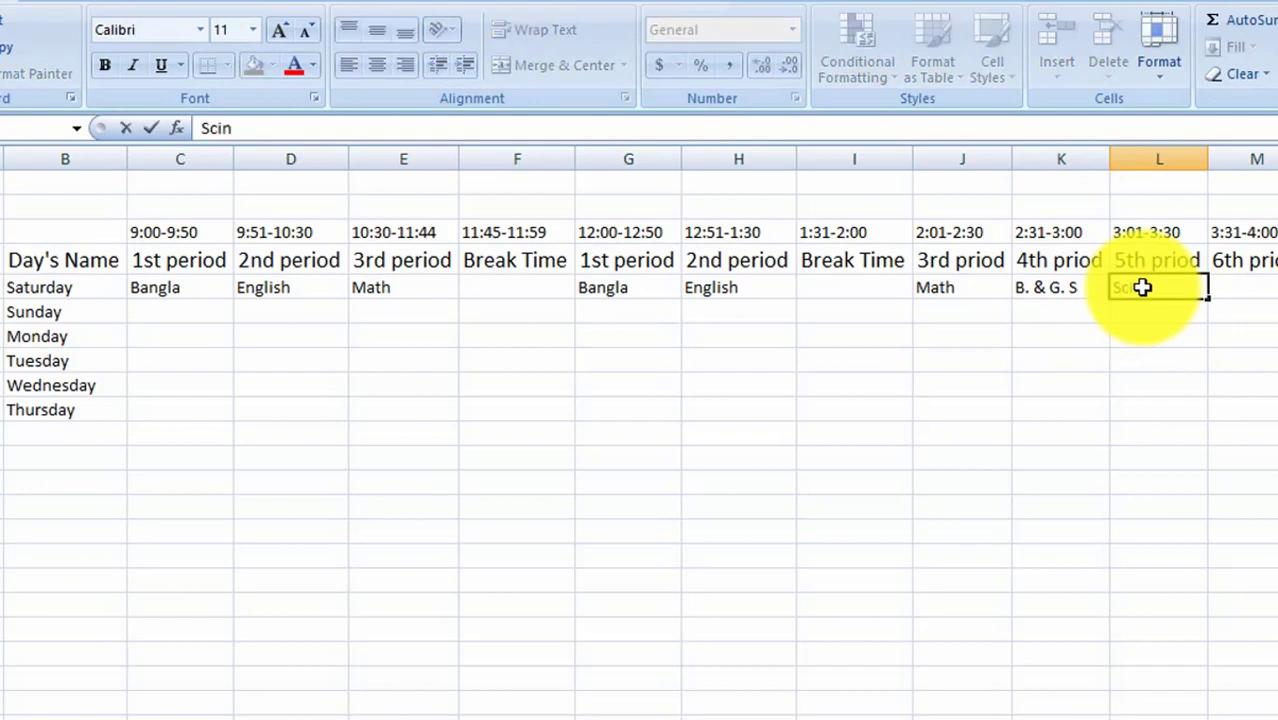
{"action": "type", "text": "ce"}
{"action": "left_click", "coordinate": [1241, 294]}
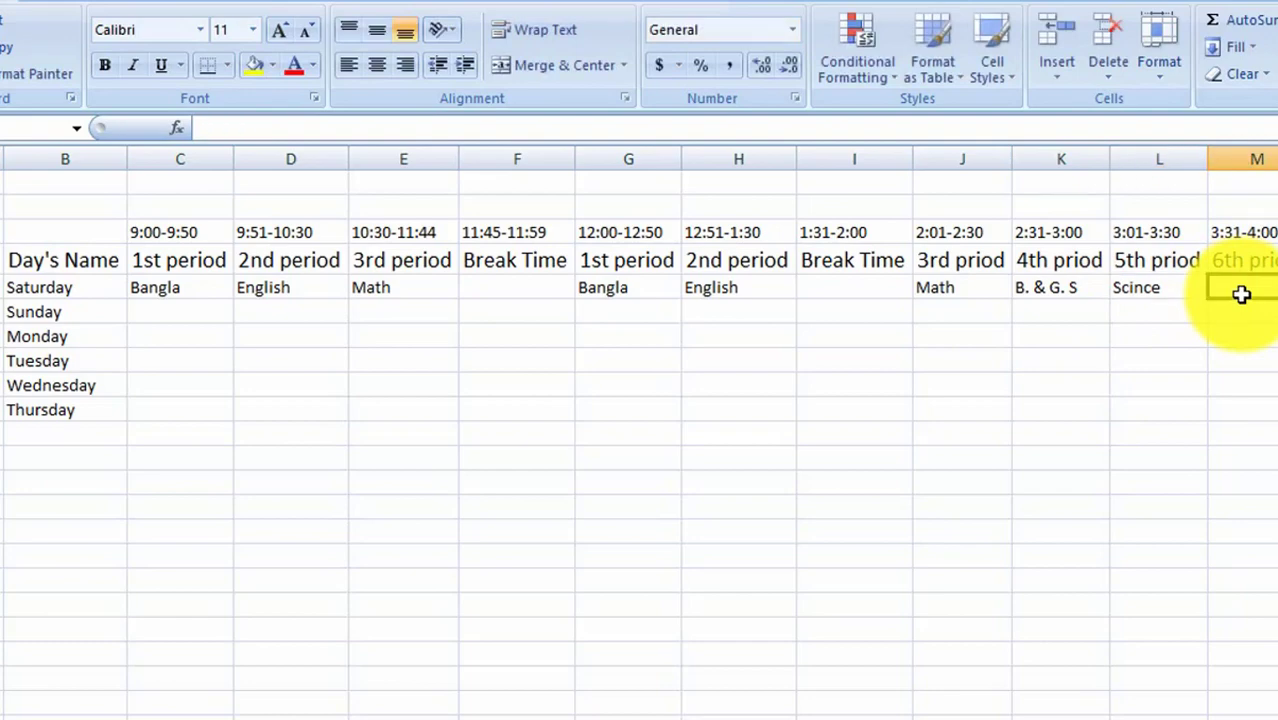
{"action": "type", "text": "Reli"}
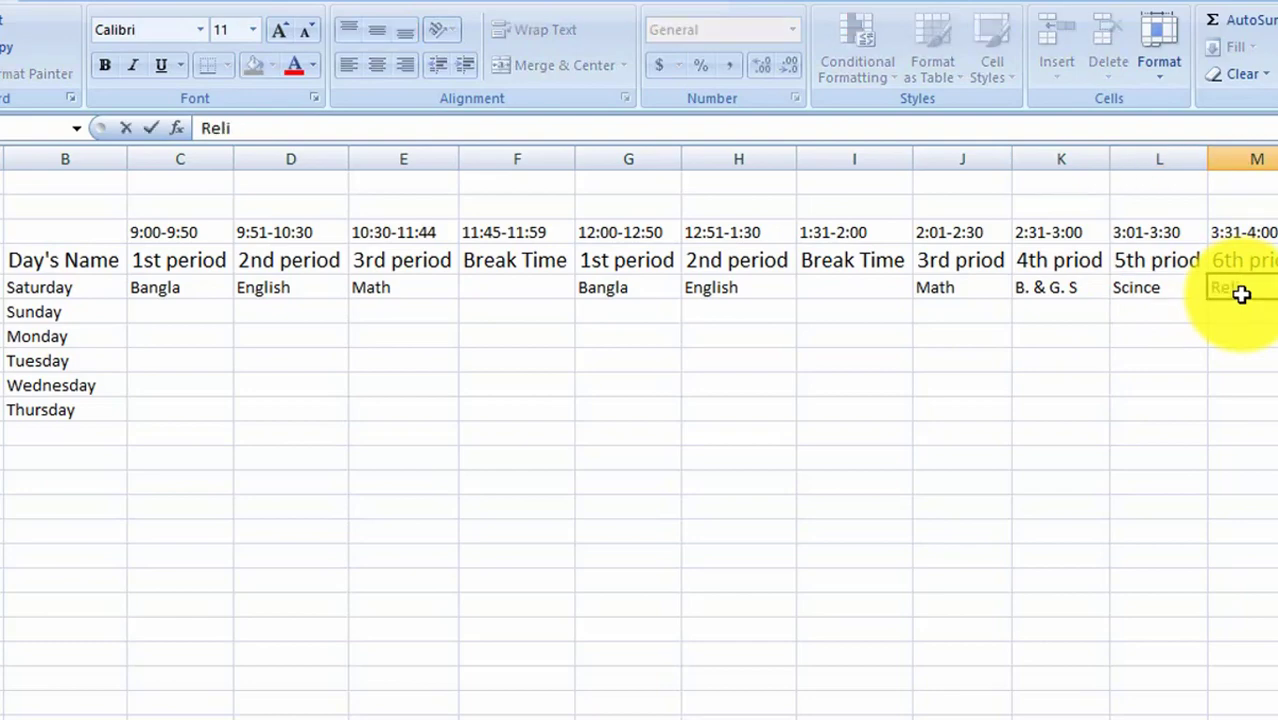
{"action": "type", "text": "gion"}
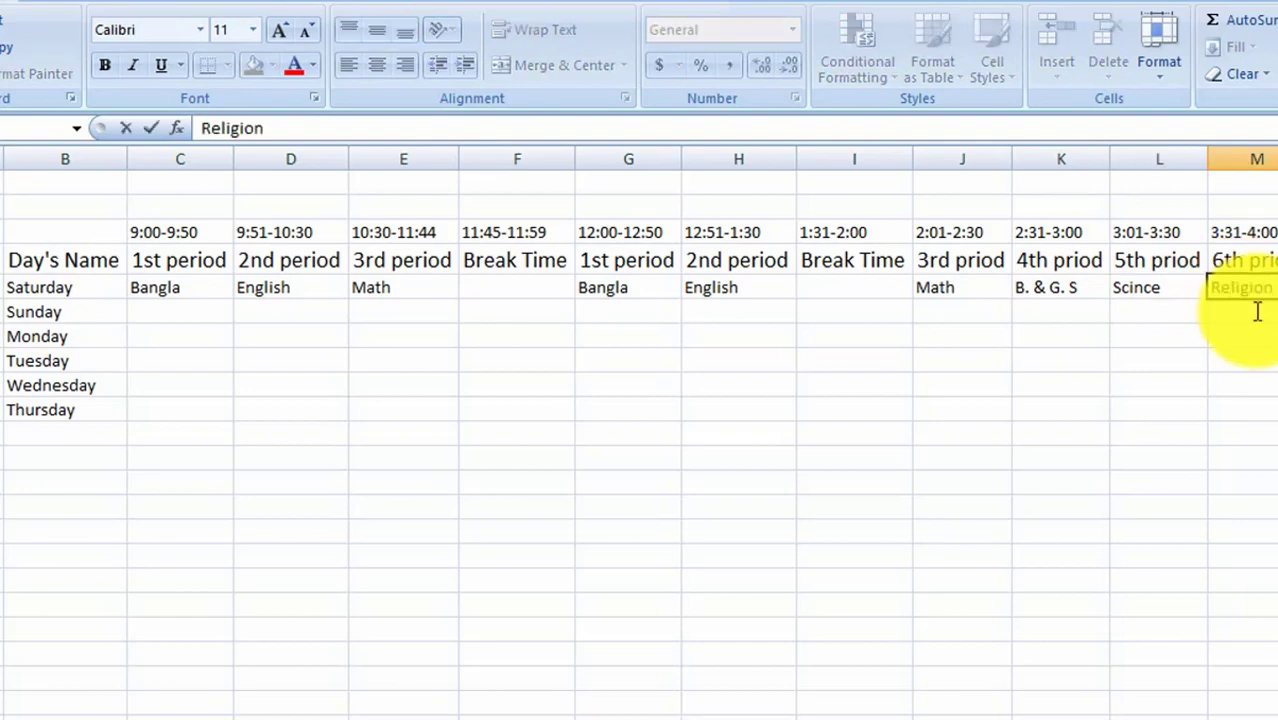
{"action": "key", "text": "Return"}
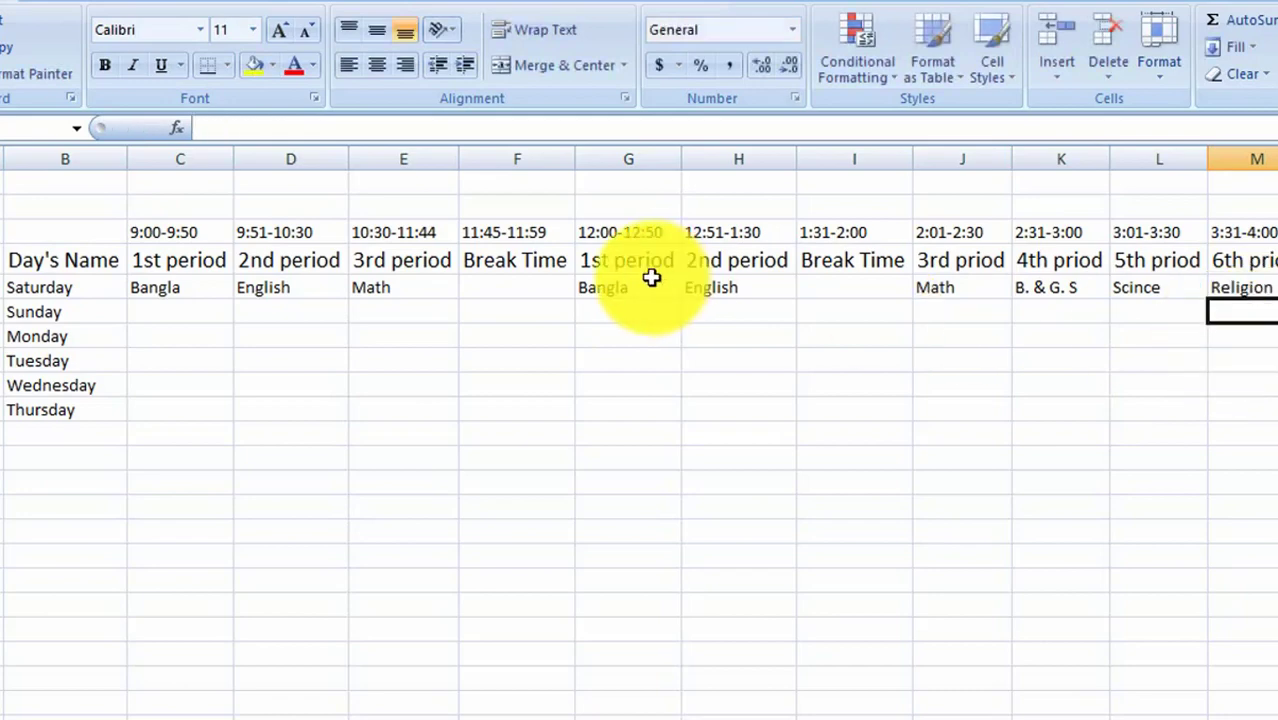
{"action": "left_click", "coordinate": [405, 291]}
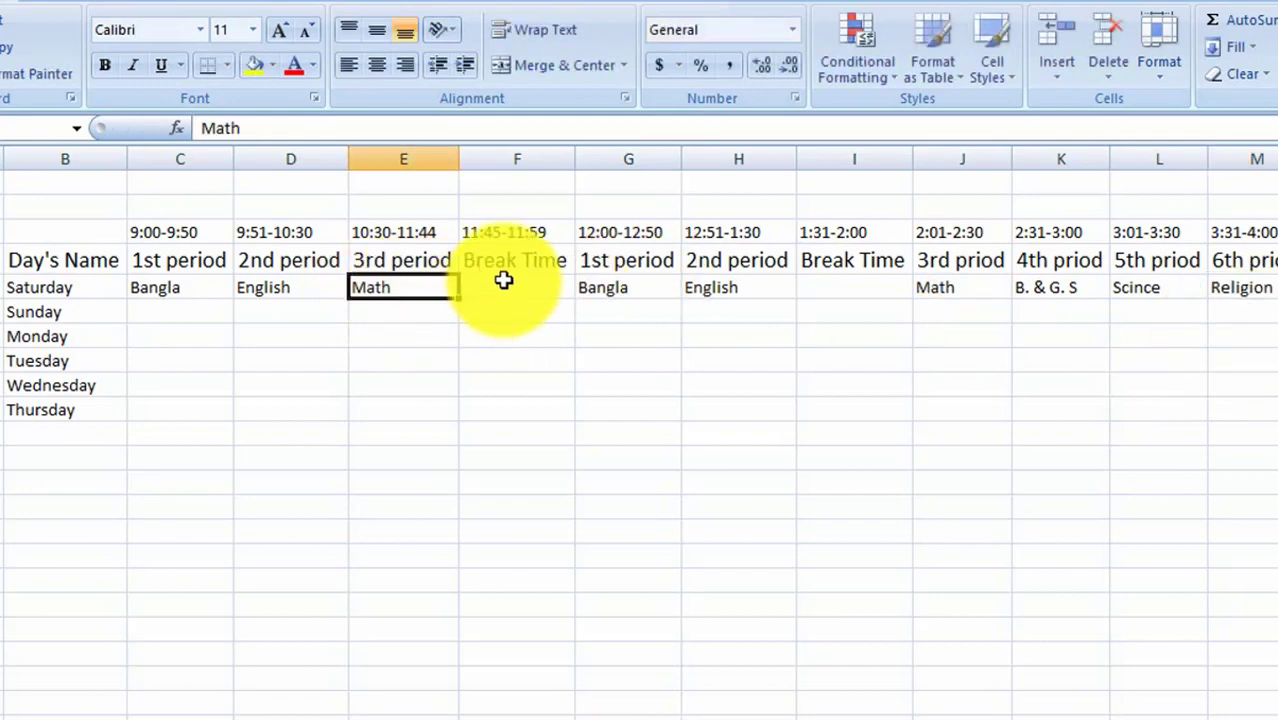
{"action": "left_click", "coordinate": [515, 283]}
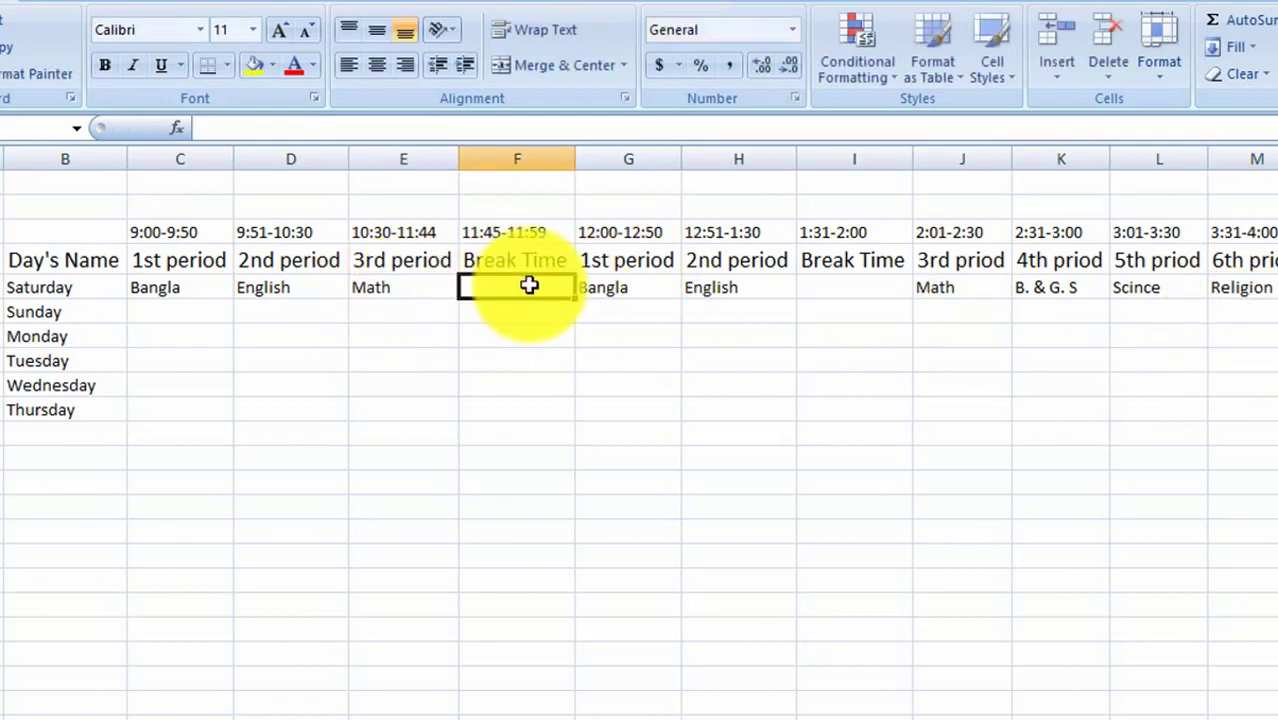
{"action": "left_click", "coordinate": [820, 285]}
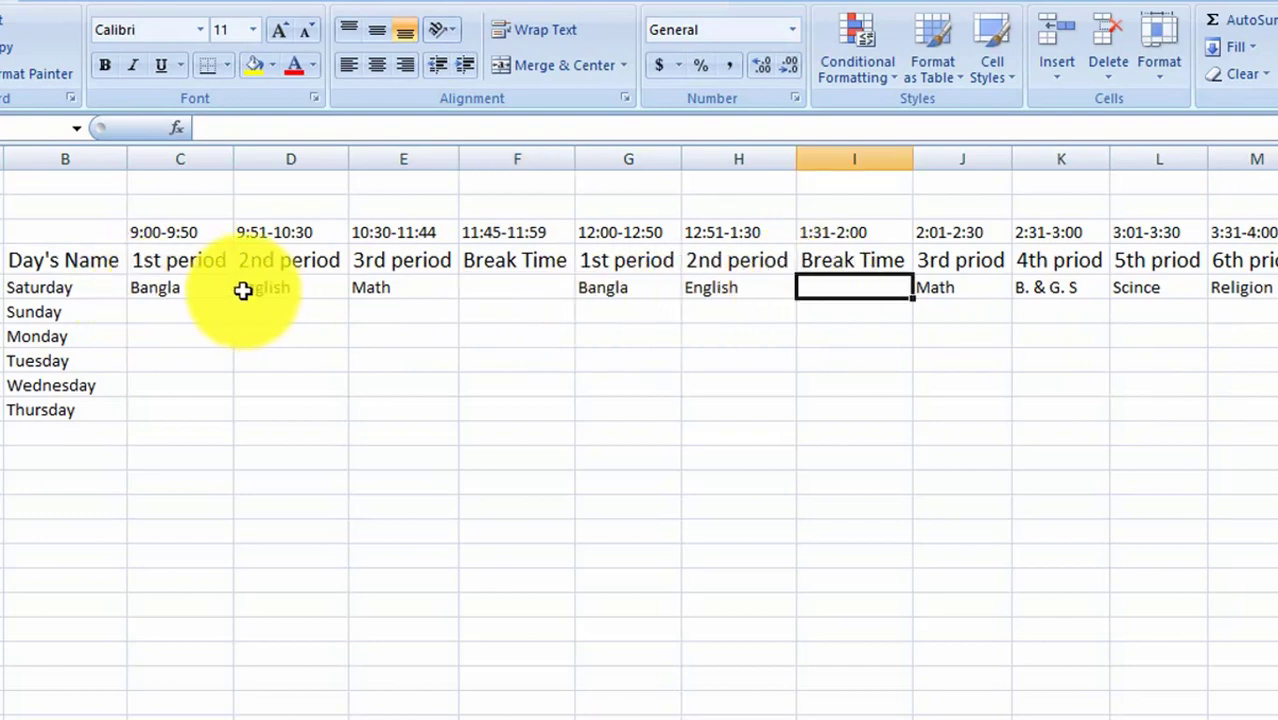
- Fill Saturday's first three subjects in C5:E5 down through Thursday's row 10
{"action": "left_click", "coordinate": [144, 286]}
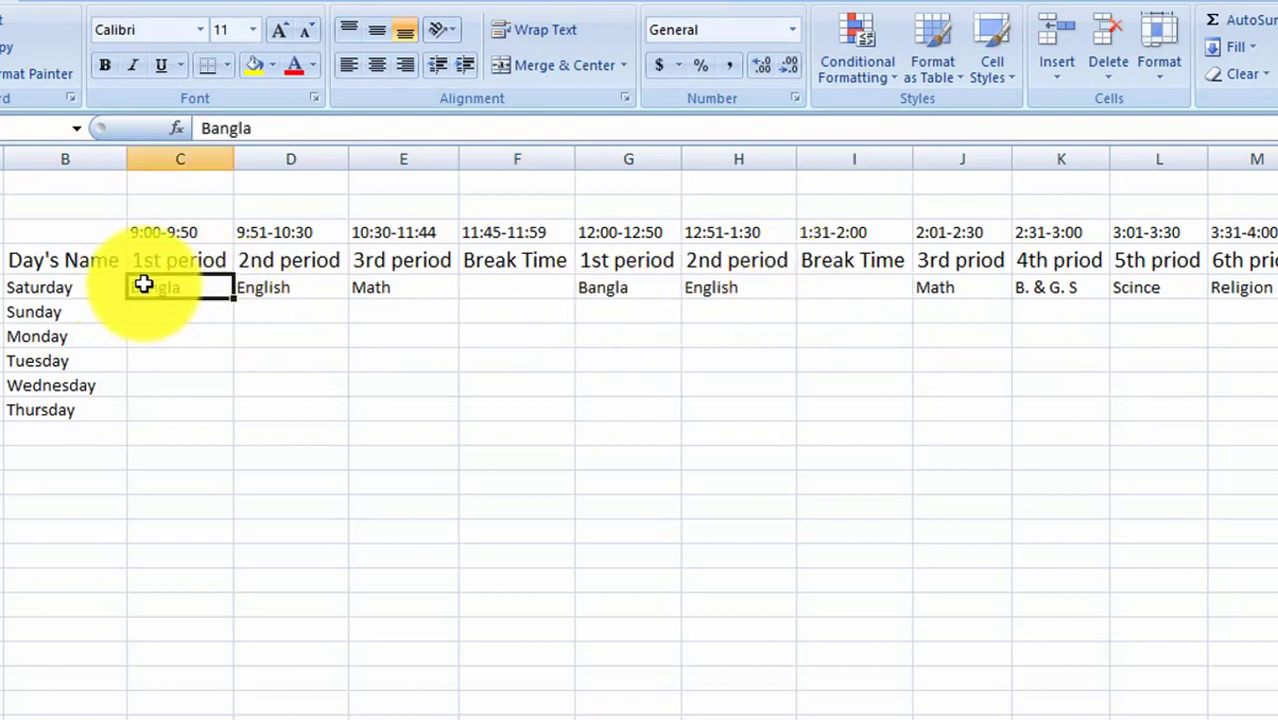
{"action": "left_click", "coordinate": [260, 290]}
{"action": "left_click", "coordinate": [371, 286]}
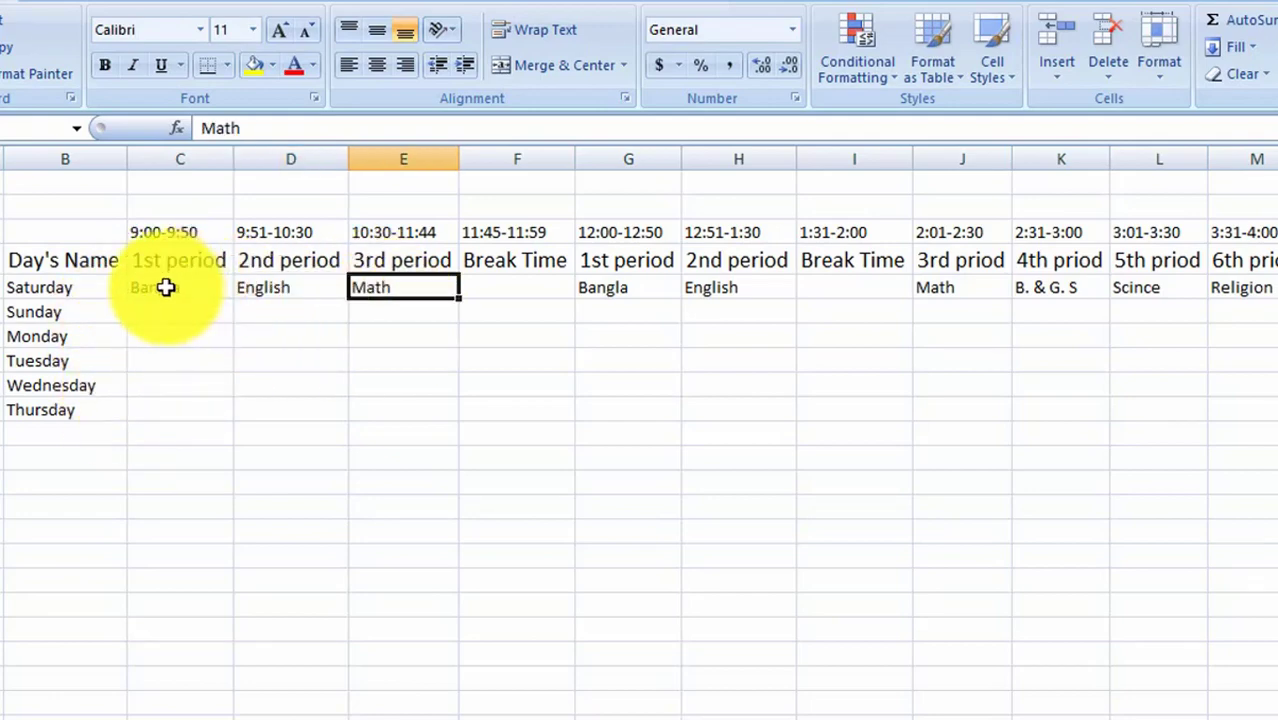
{"action": "left_click_drag", "start_coordinate": [165, 288], "coordinate": [398, 298]}
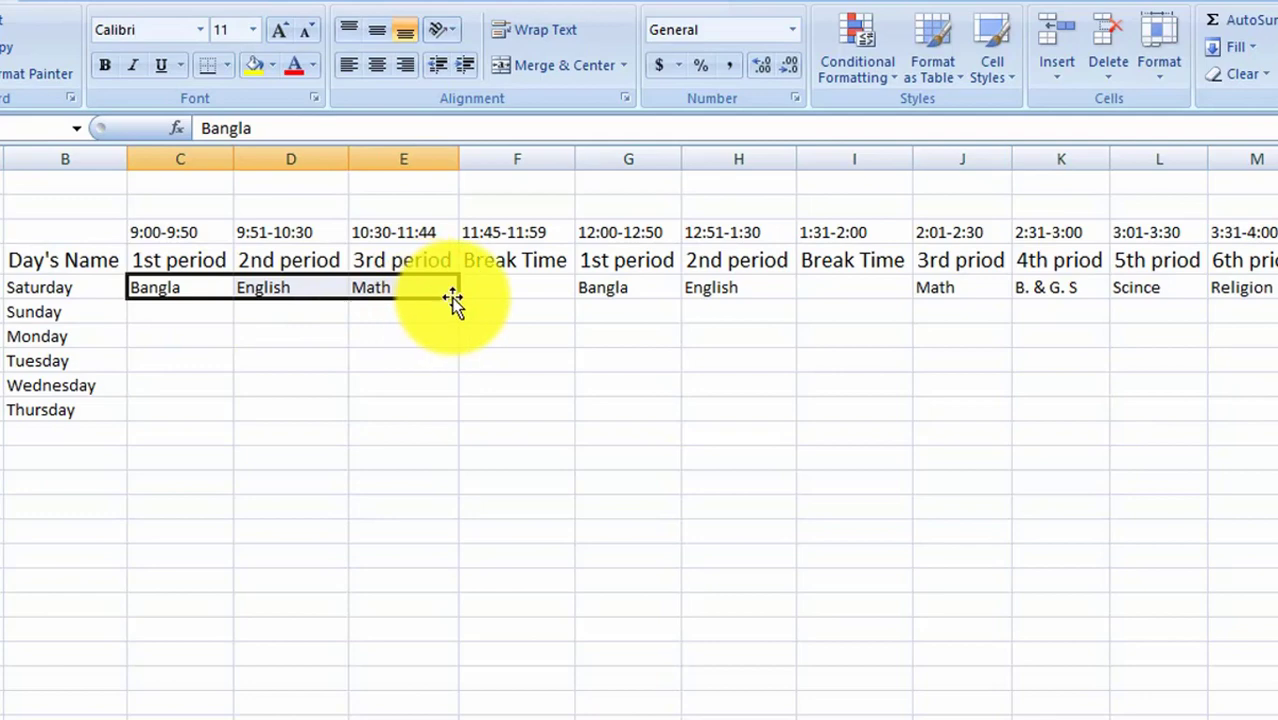
{"action": "left_click_drag", "start_coordinate": [457, 297], "coordinate": [442, 422]}
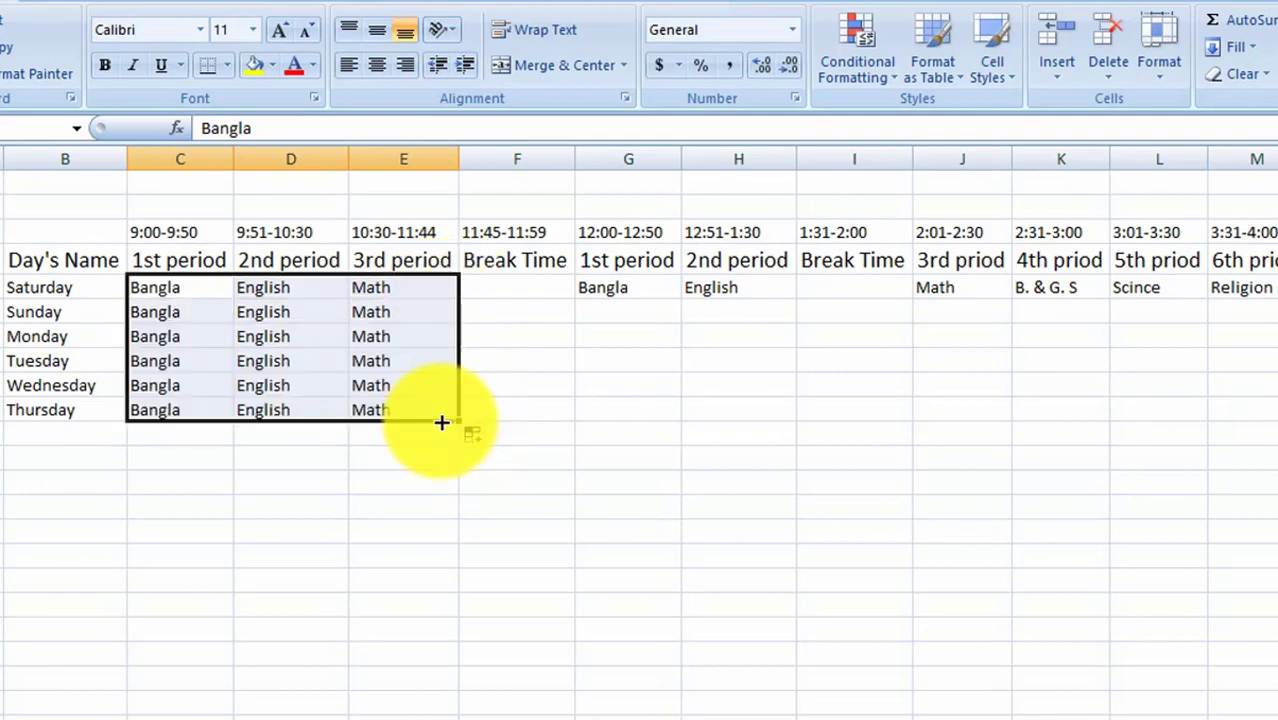
- Fill the Saturday subjects in G5:H5 and J5:M5 down through Thursday's row 10
{"action": "left_click", "coordinate": [610, 311]}
{"action": "left_click", "coordinate": [630, 287]}
{"action": "left_click_drag", "start_coordinate": [655, 288], "coordinate": [707, 292]}
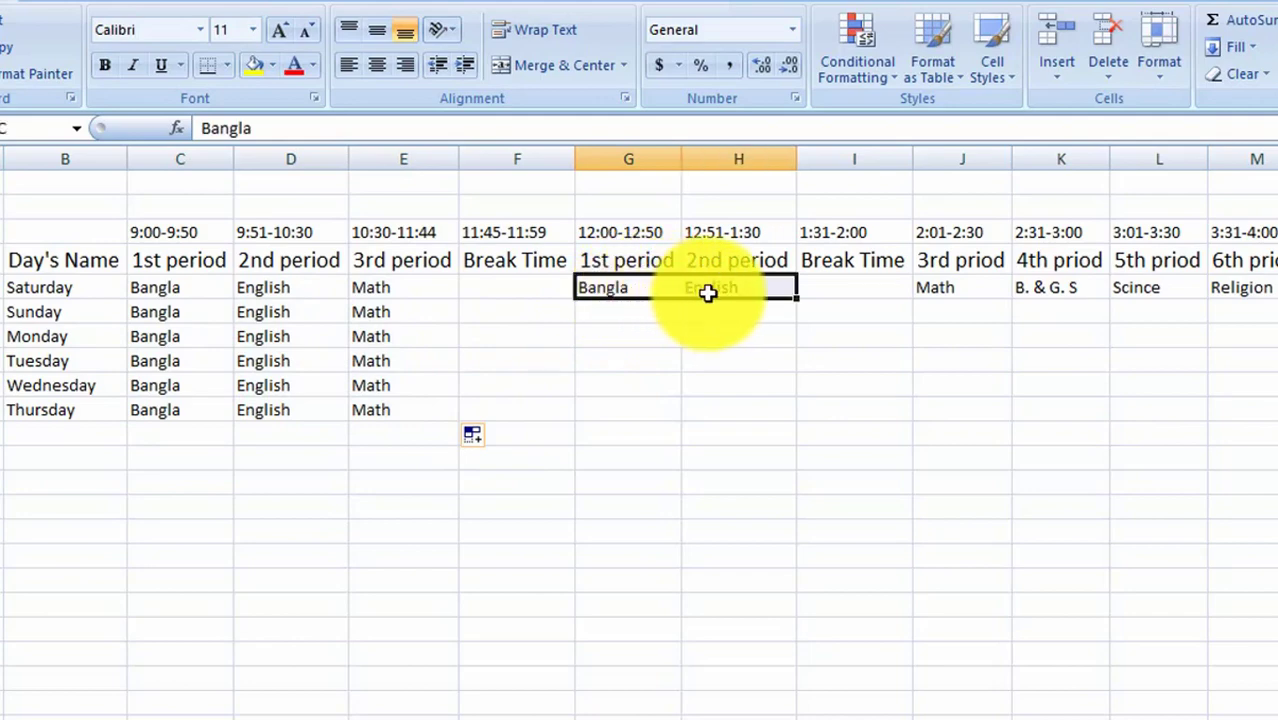
{"action": "left_click_drag", "start_coordinate": [794, 305], "coordinate": [790, 416]}
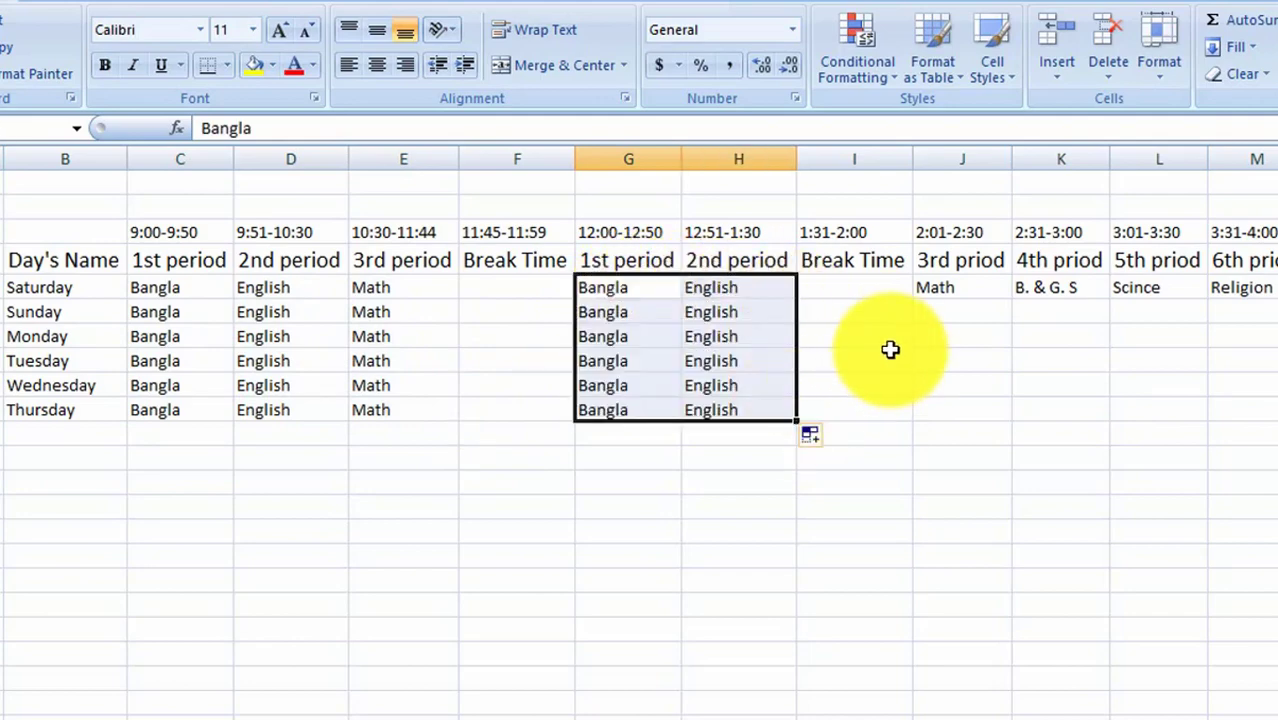
{"action": "left_click", "coordinate": [983, 296]}
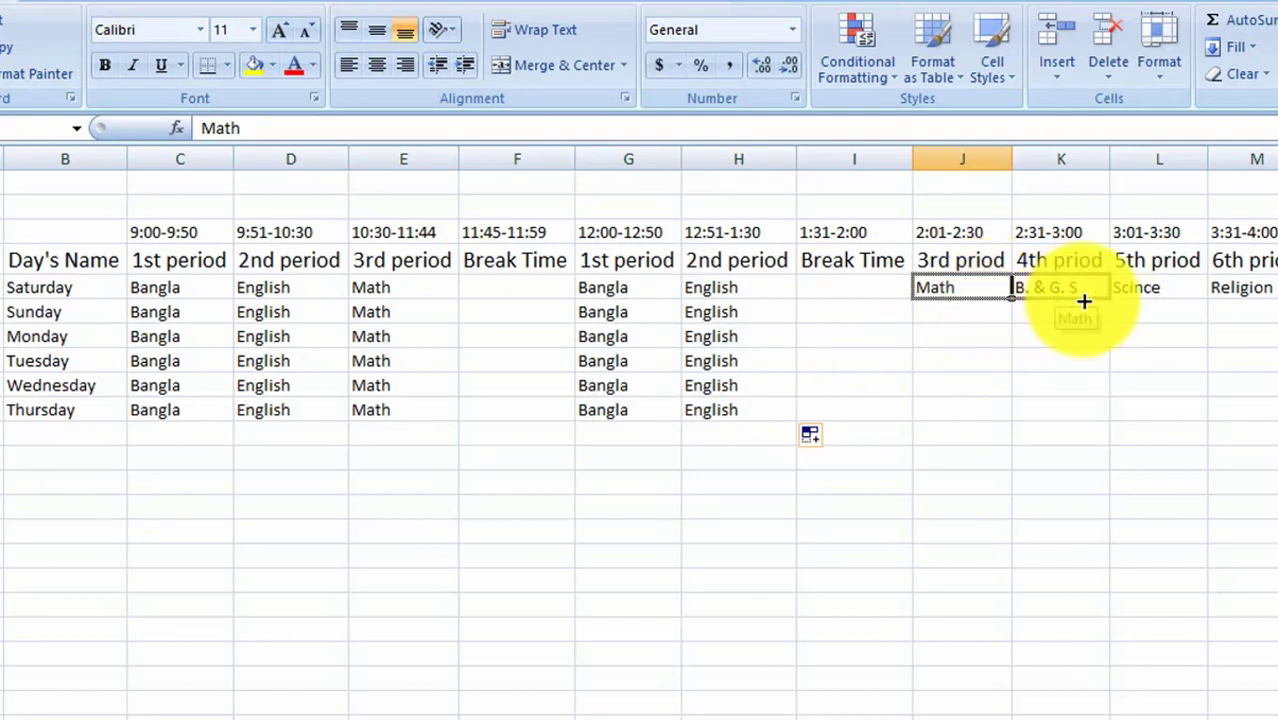
{"action": "left_click_drag", "start_coordinate": [1004, 288], "coordinate": [1268, 425]}
- Copy the first break's time slot 11:45-11:59 from F3 into F5 and clear F3
{"action": "left_click", "coordinate": [290, 232]}
{"action": "key", "text": "ctrl+c"}
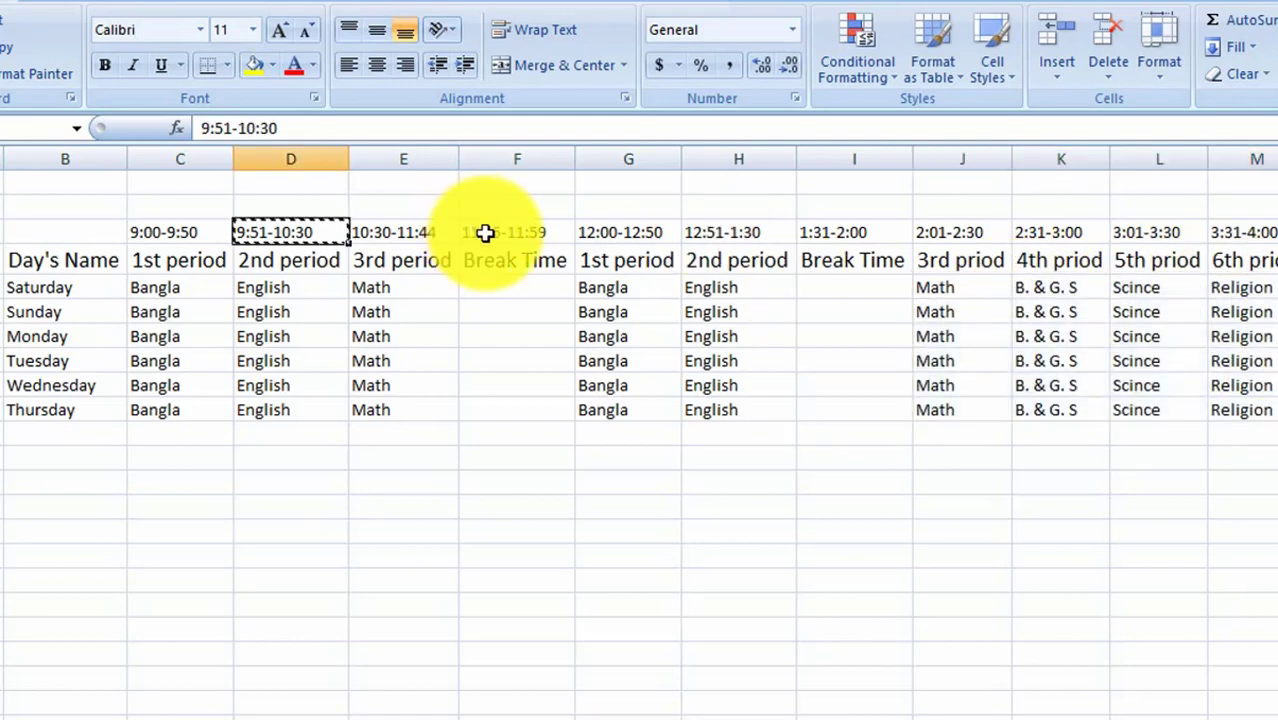
{"action": "left_click", "coordinate": [485, 234]}
{"action": "right_click", "coordinate": [490, 238]}
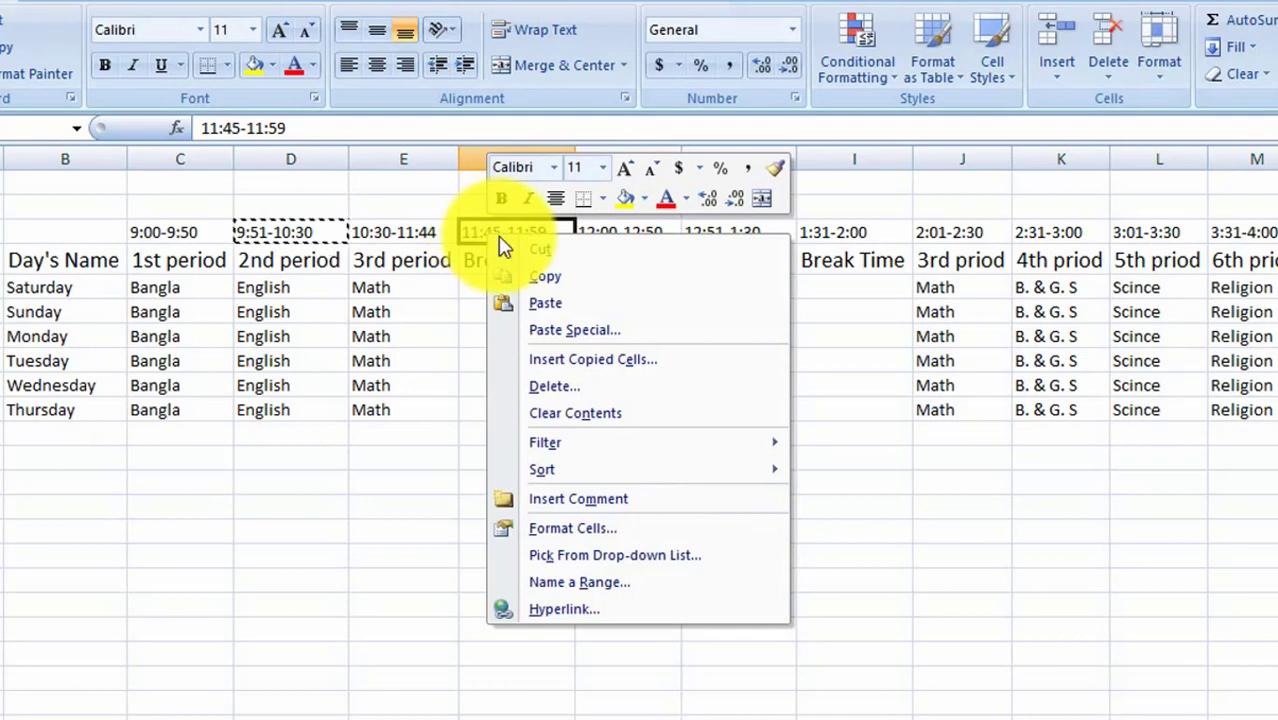
{"action": "left_click", "coordinate": [546, 278]}
{"action": "left_click", "coordinate": [503, 288]}
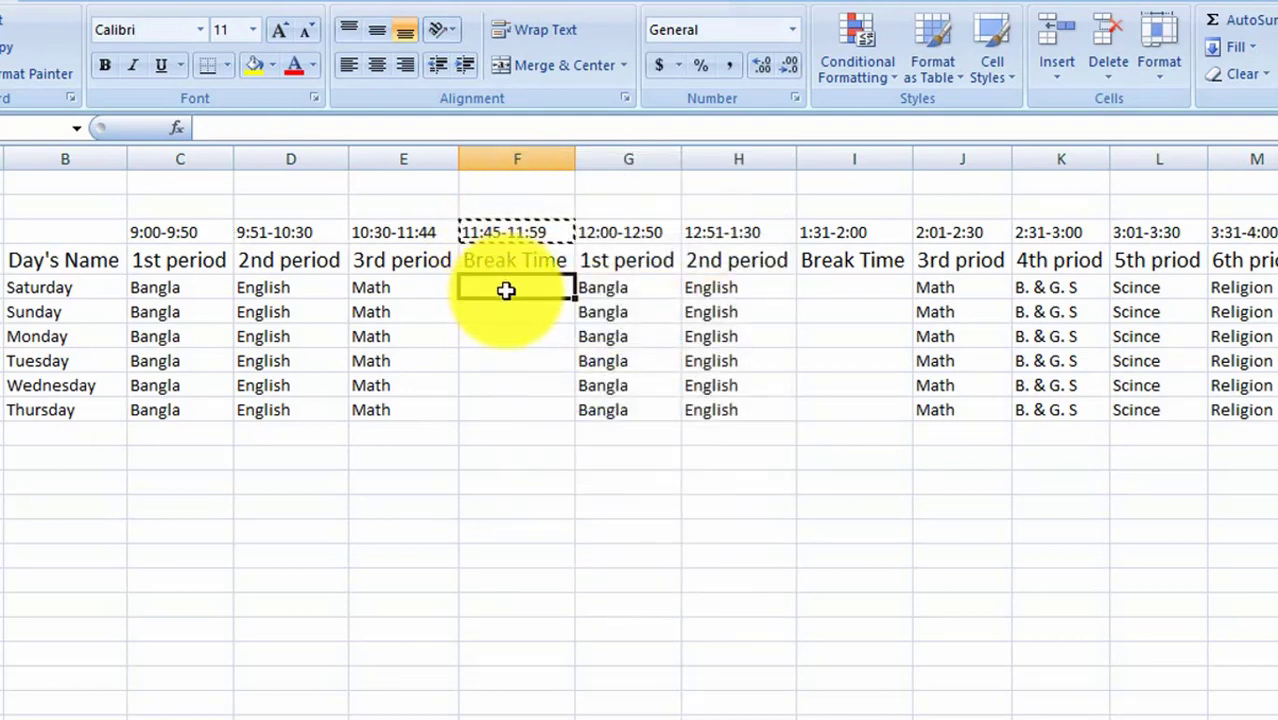
{"action": "key", "text": "ctrl+v"}
{"action": "left_click", "coordinate": [508, 234]}
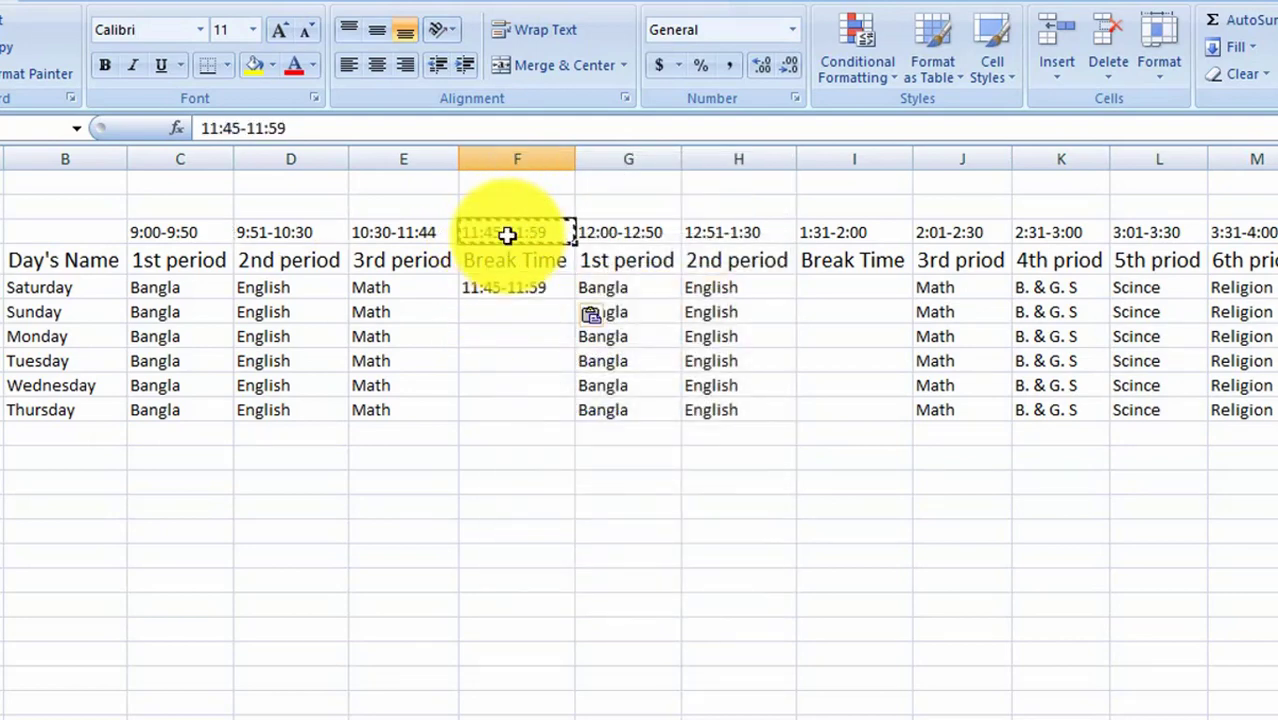
{"action": "key", "text": "BackSpace"}
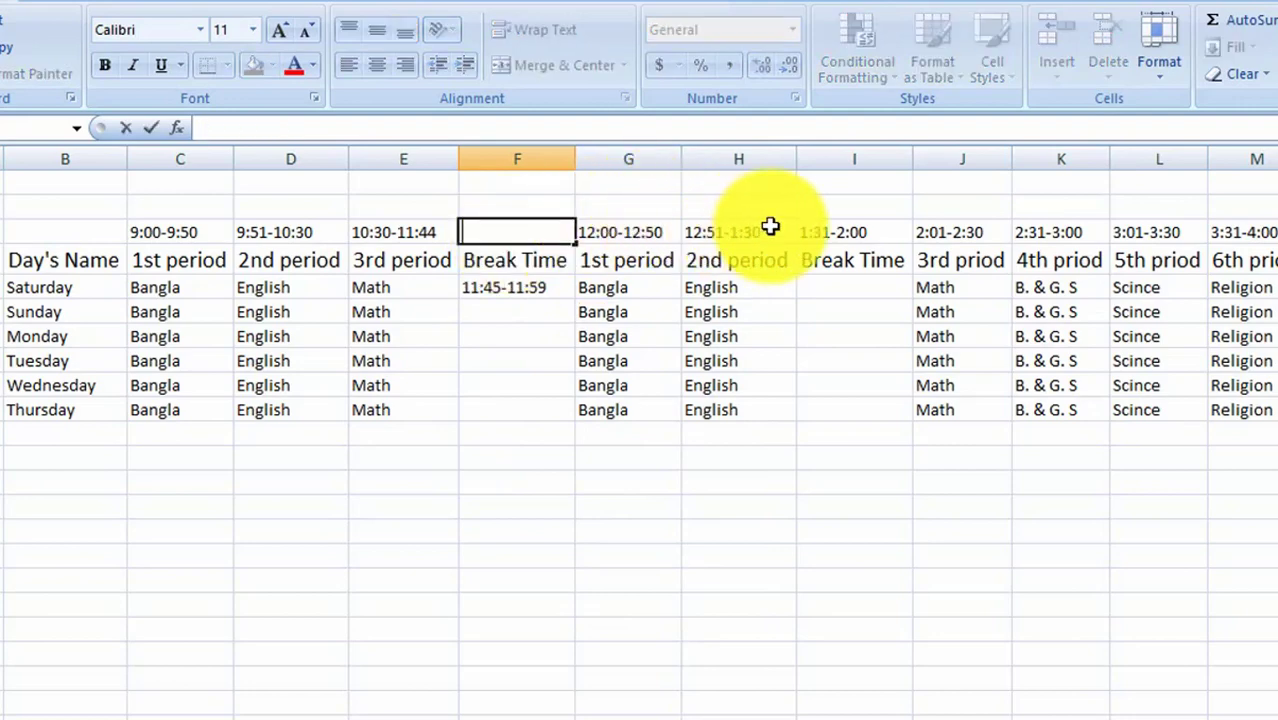
- Move the second break's time slot 1:31-2:00 from I3 to I5
{"action": "left_click", "coordinate": [851, 231]}
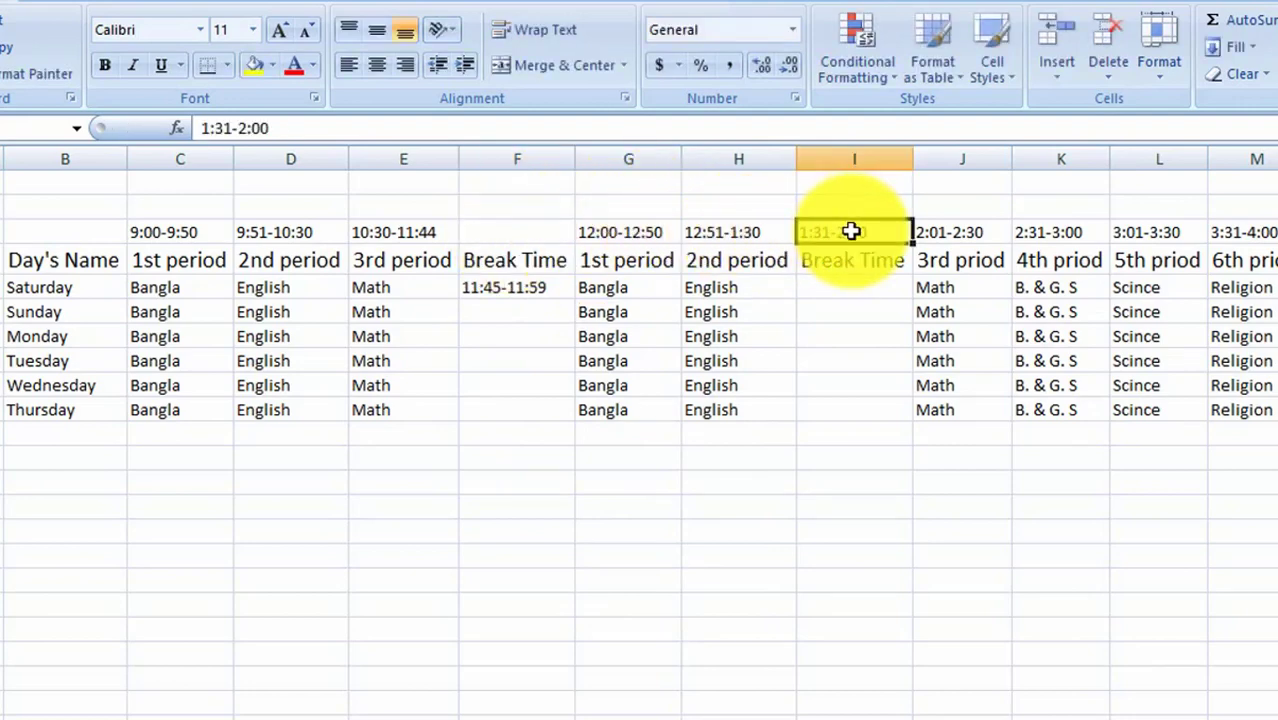
{"action": "left_click", "coordinate": [846, 285]}
{"action": "key", "text": "ctrl+v"}
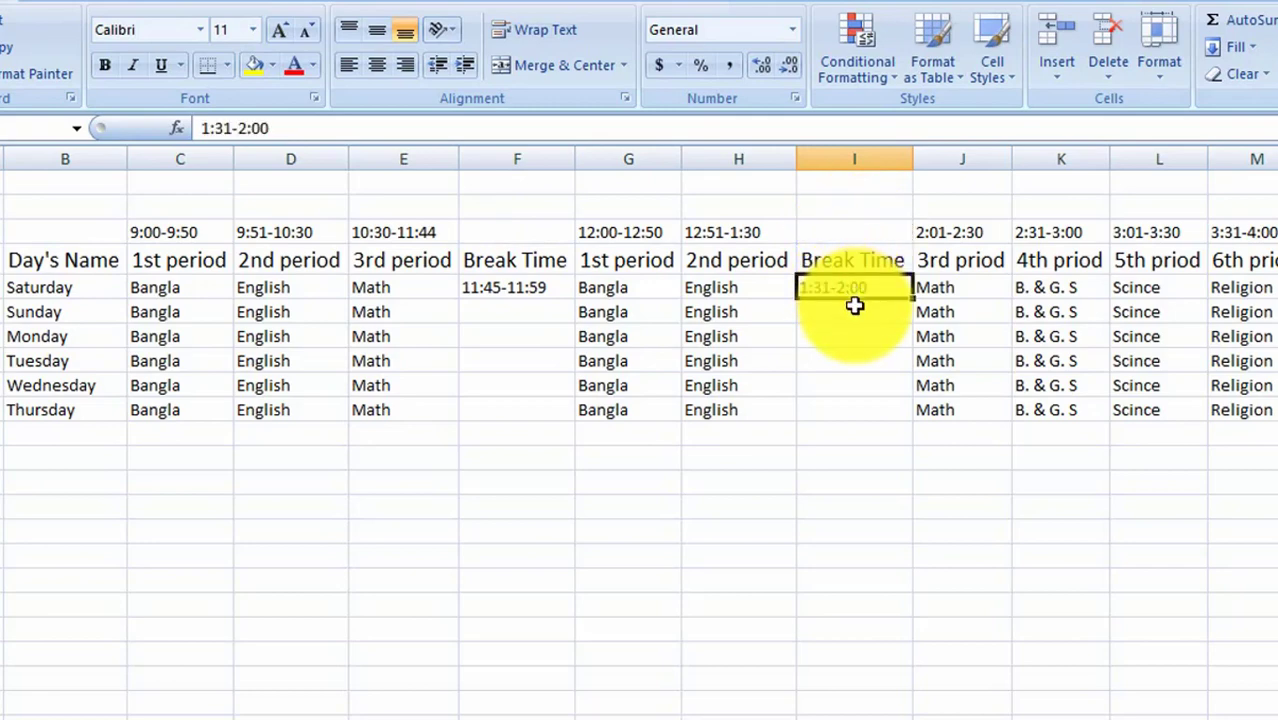
{"action": "key", "text": "Return"}
- Center Saturday's "Bangla" in C5 horizontally and align it to the middle vertically
{"action": "left_click", "coordinate": [178, 290]}
{"action": "left_click", "coordinate": [184, 316]}
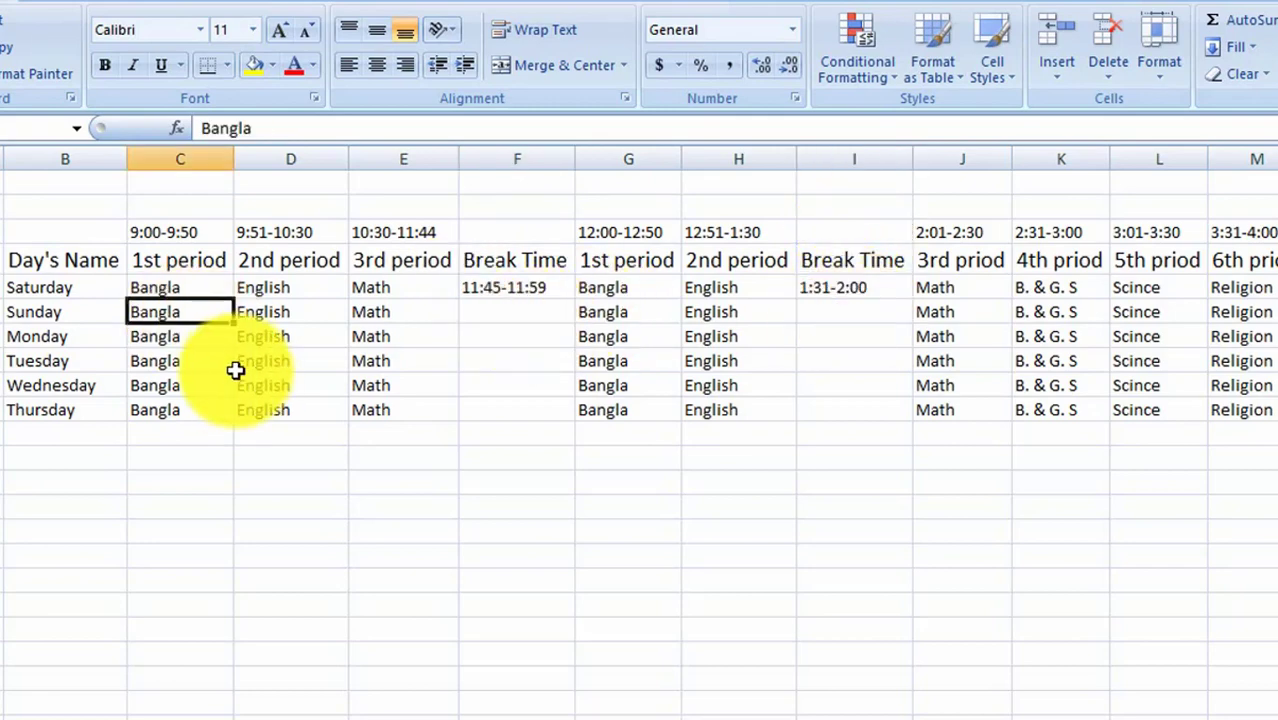
{"action": "left_click", "coordinate": [195, 287]}
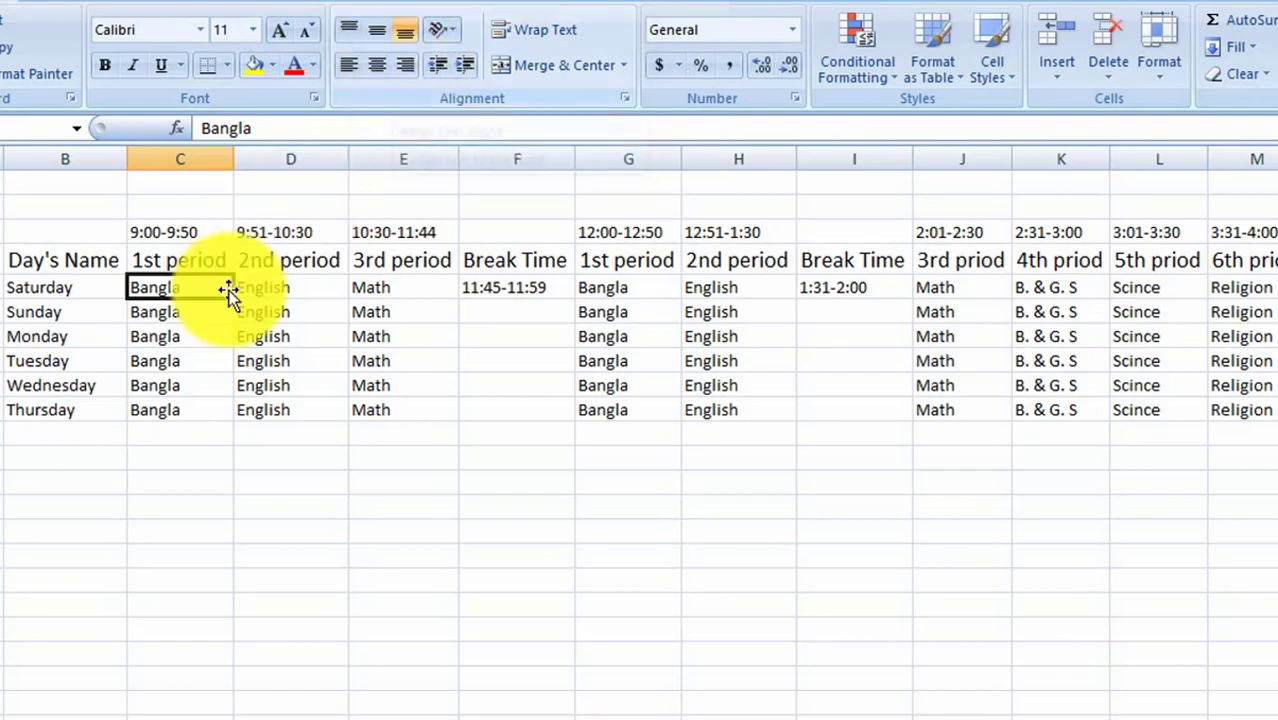
{"action": "left_click", "coordinate": [388, 66]}
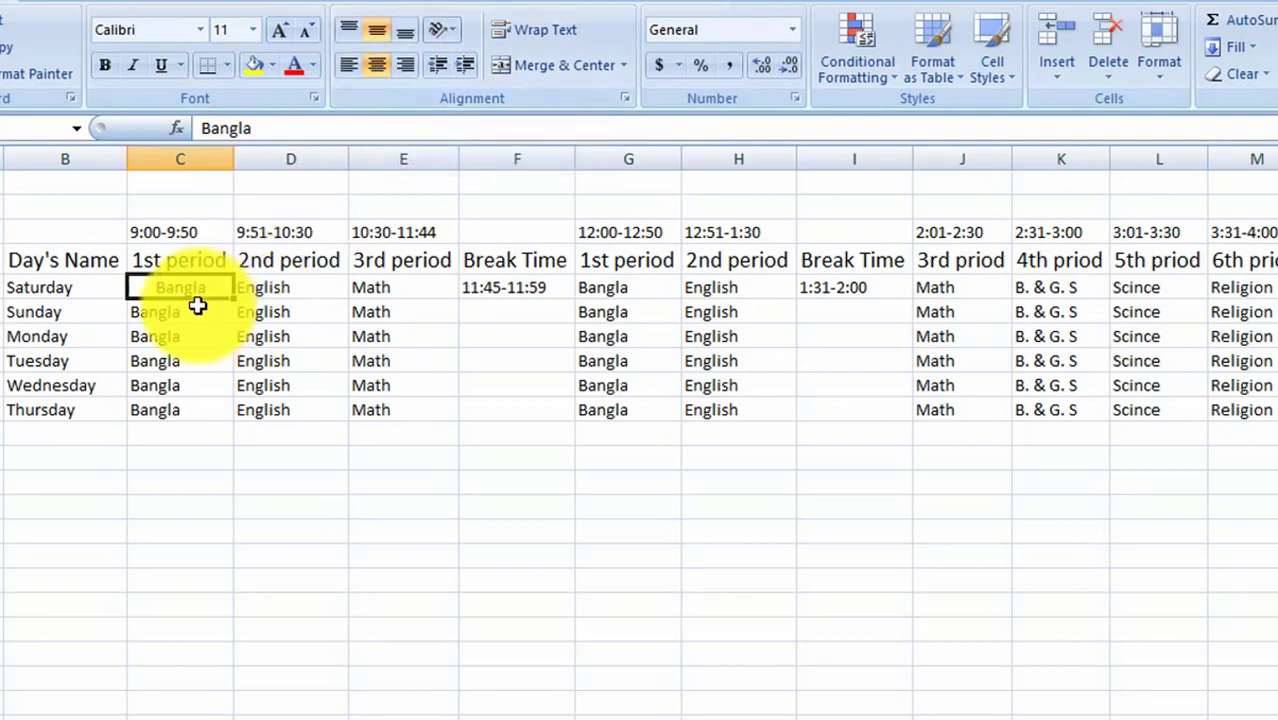
- Angle the "Saturday" text in B5 counterclockwise and the "Bangla" text in C5 clockwise
{"action": "left_click", "coordinate": [66, 291]}
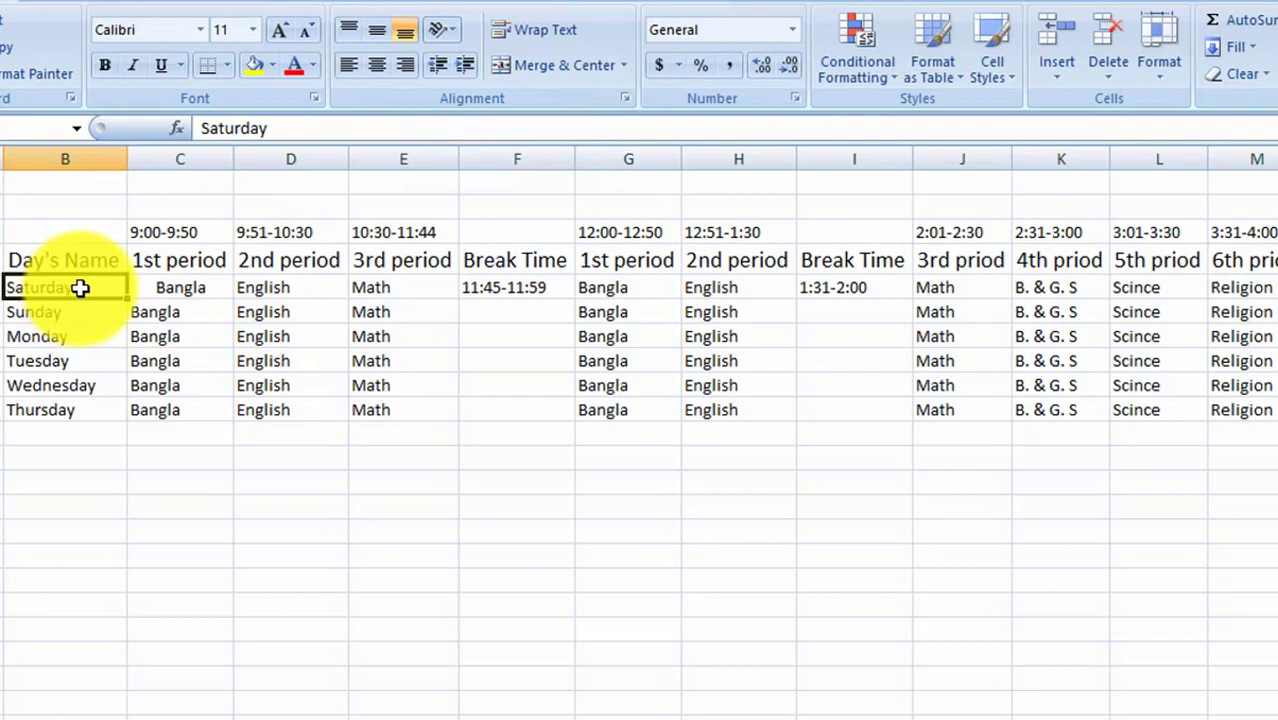
{"action": "left_click", "coordinate": [458, 38]}
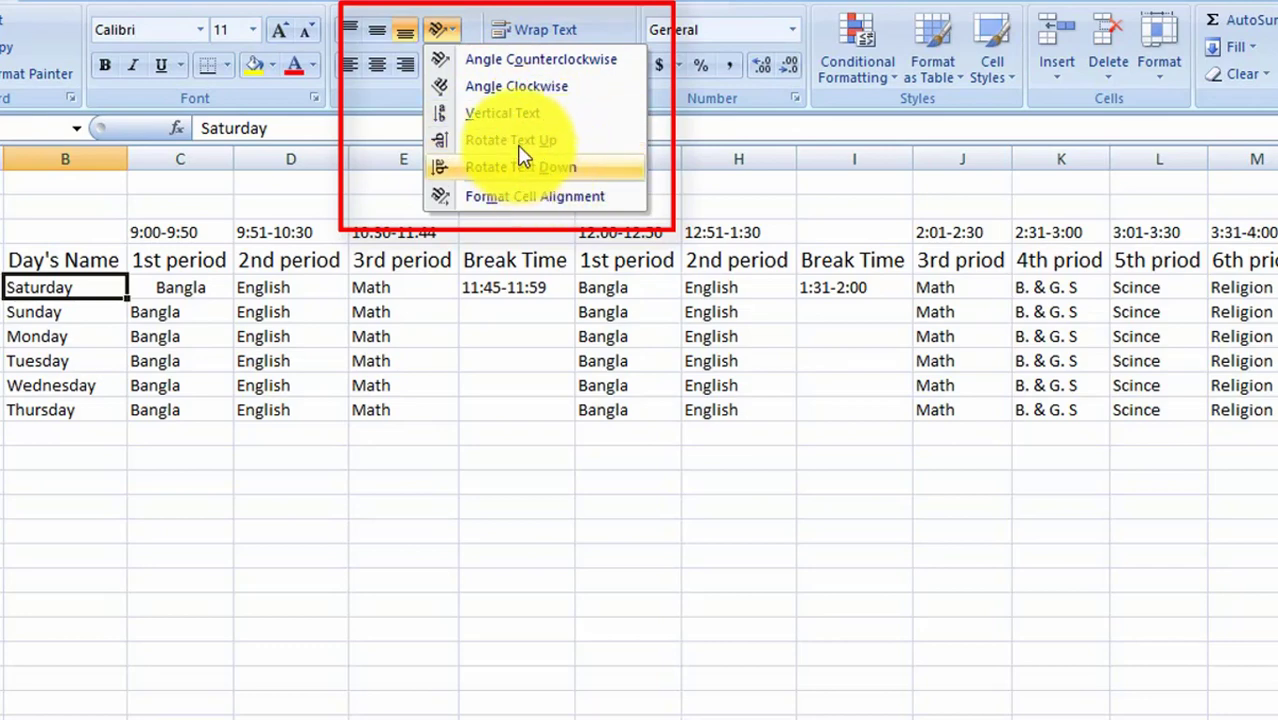
{"action": "left_click", "coordinate": [537, 66]}
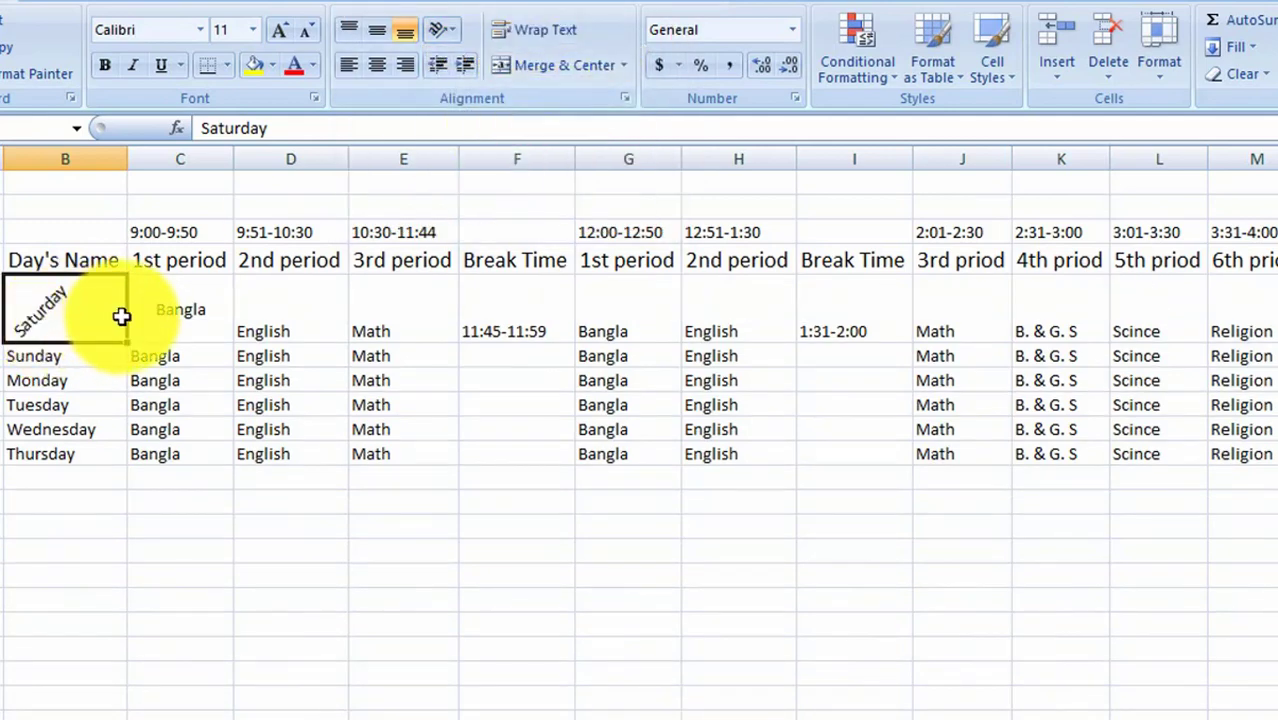
{"action": "left_click", "coordinate": [171, 318]}
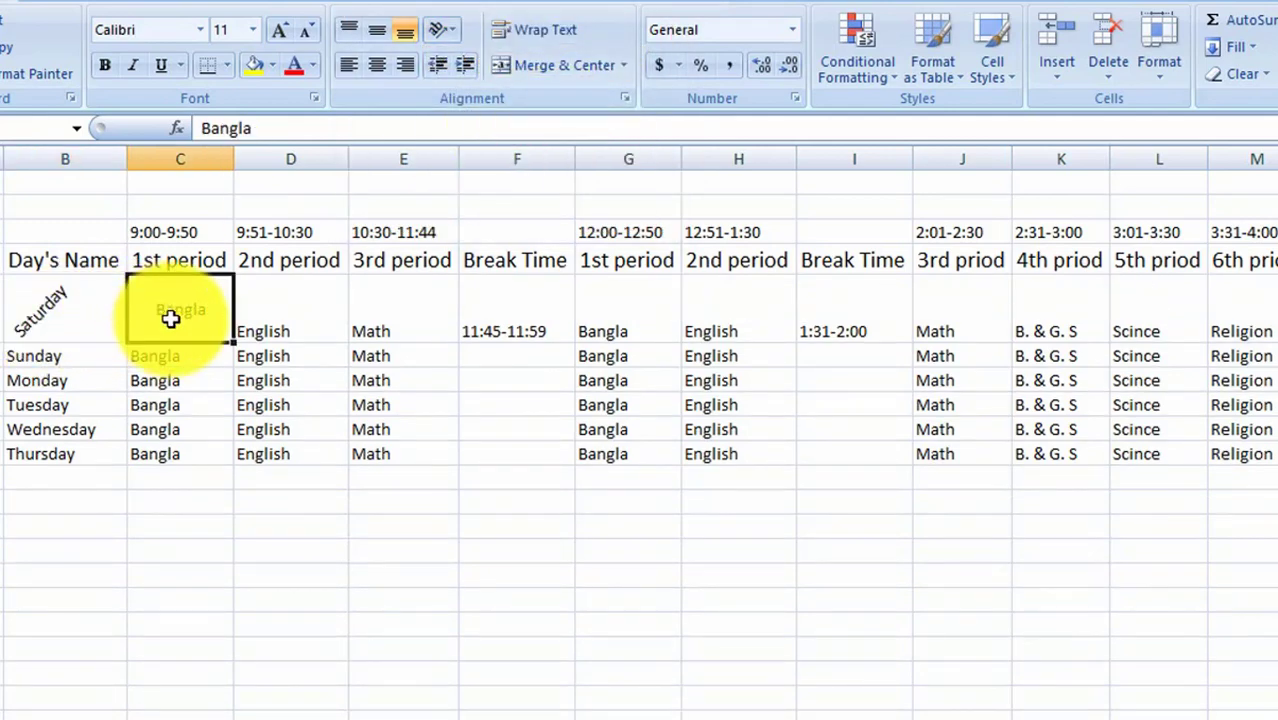
{"action": "left_click", "coordinate": [458, 32]}
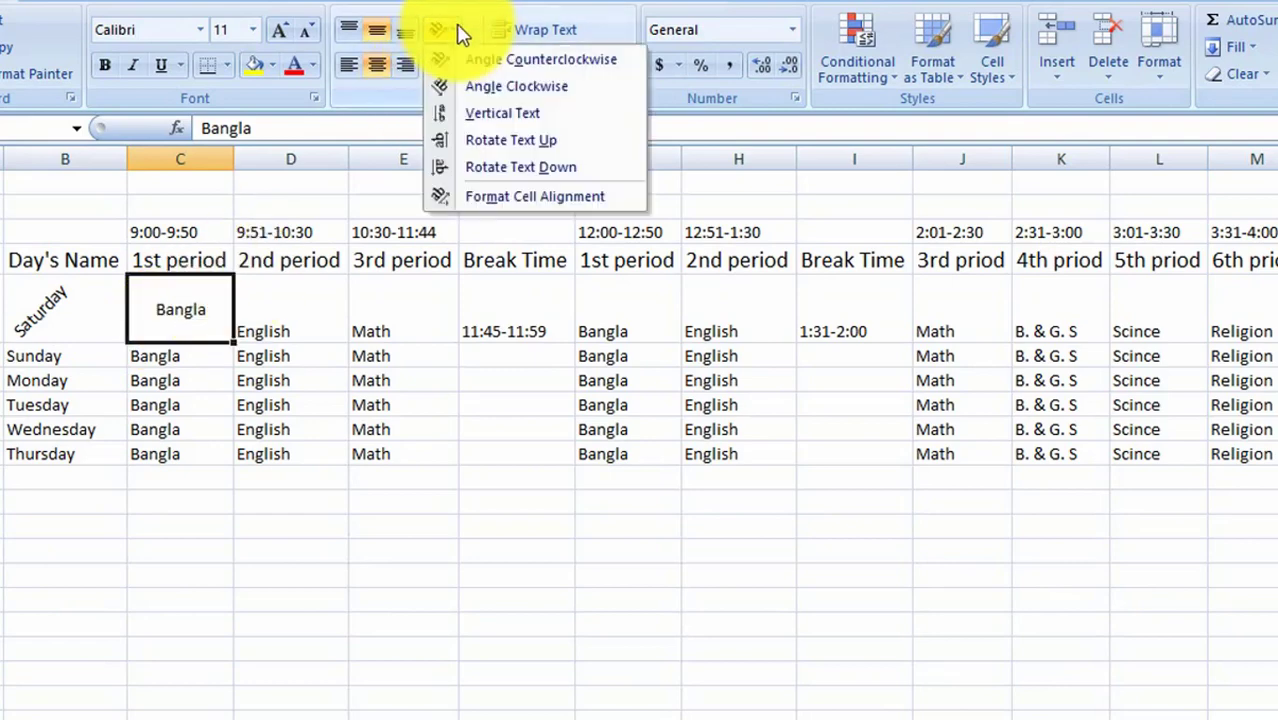
{"action": "left_click", "coordinate": [515, 89]}
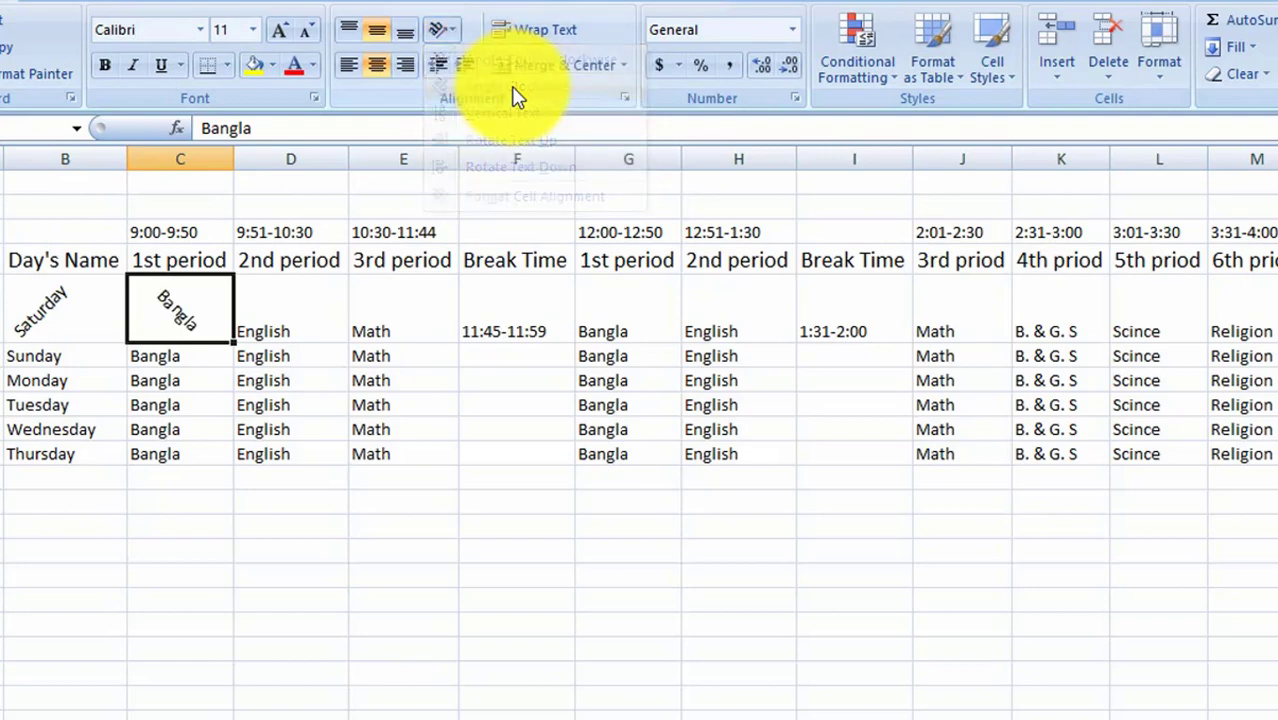
{"action": "left_click", "coordinate": [208, 357]}
- Apply a light red fill to the "Saturday" cell B5 and a light orange fill to "Bangla" in C5
{"action": "left_click", "coordinate": [87, 310]}
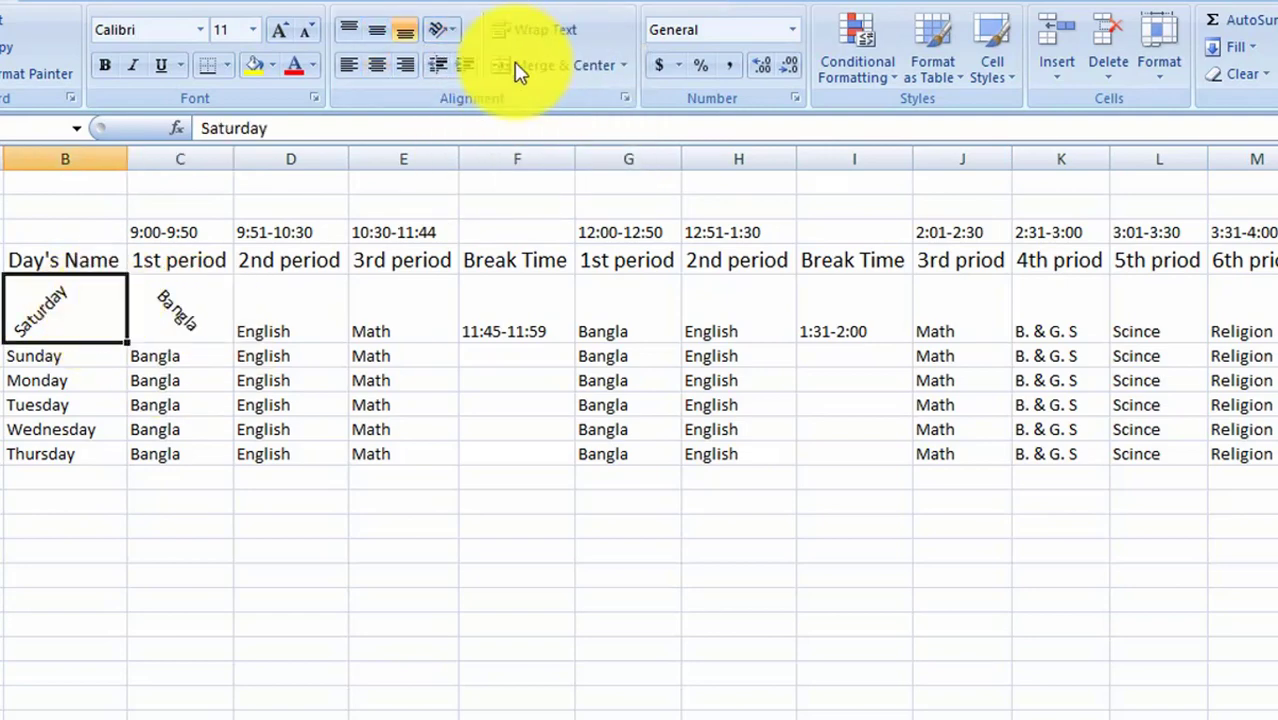
{"action": "left_click", "coordinate": [272, 65]}
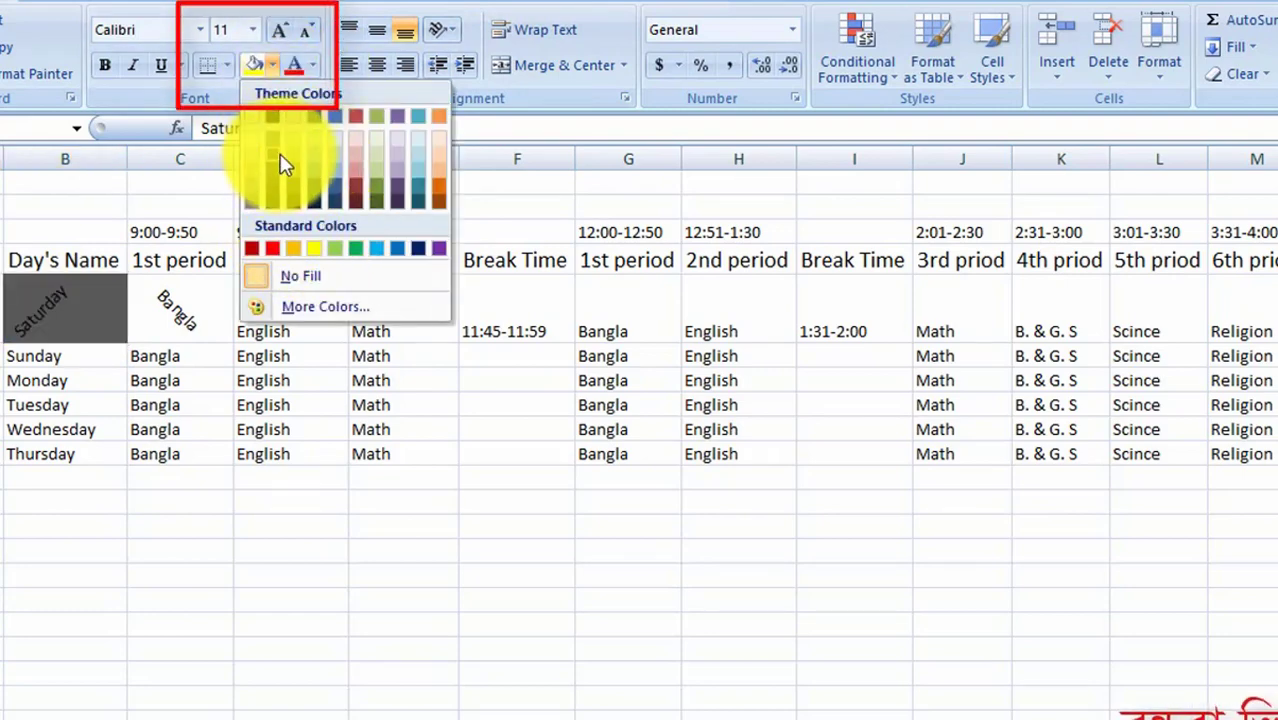
{"action": "left_click", "coordinate": [358, 166]}
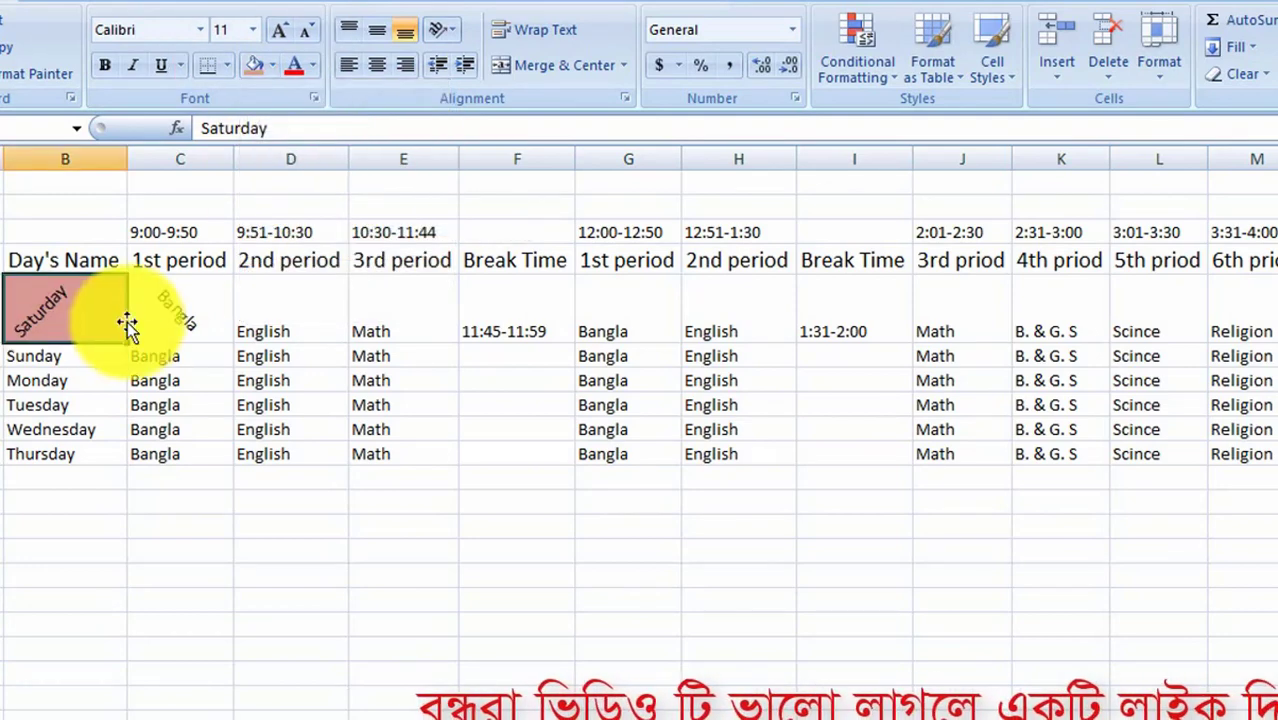
{"action": "left_click", "coordinate": [175, 303]}
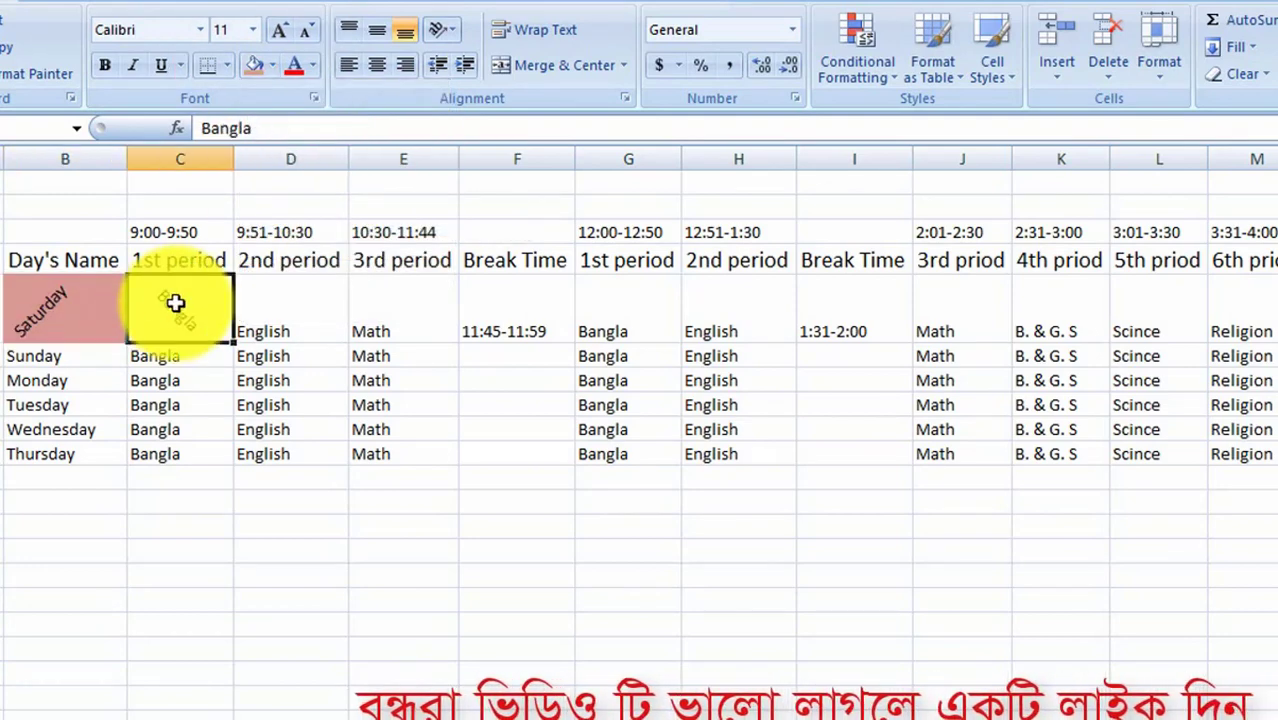
{"action": "left_click", "coordinate": [272, 66]}
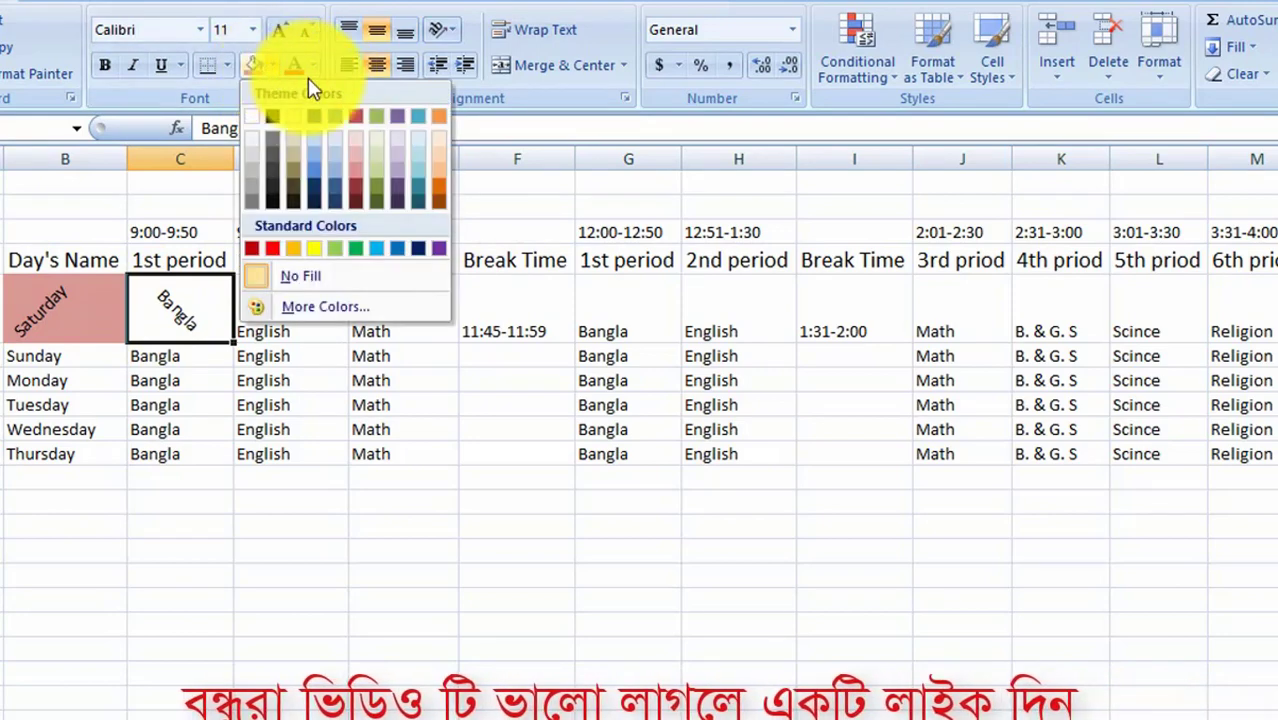
{"action": "left_click", "coordinate": [440, 184]}
- Copy the "Saturday" cell's formatting to "English" in D5 and "Bangla" in G5 with Format Painter
{"action": "left_click", "coordinate": [105, 322]}
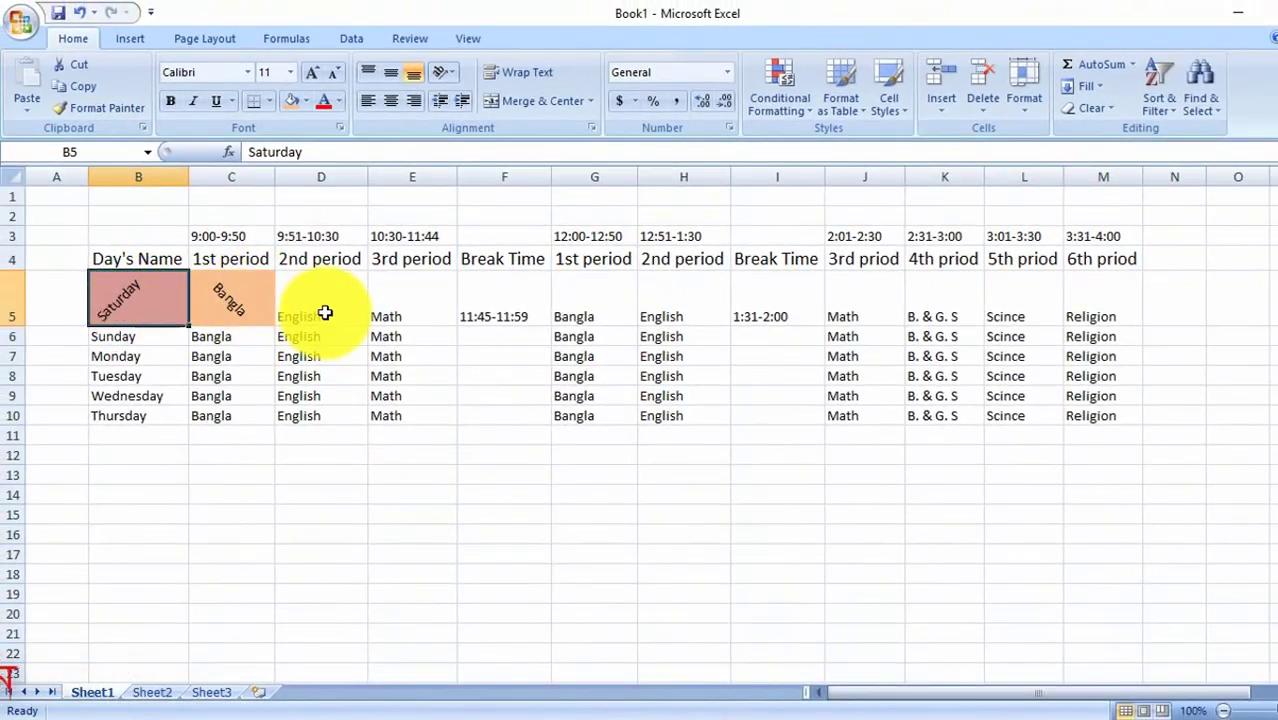
{"action": "left_click", "coordinate": [328, 312]}
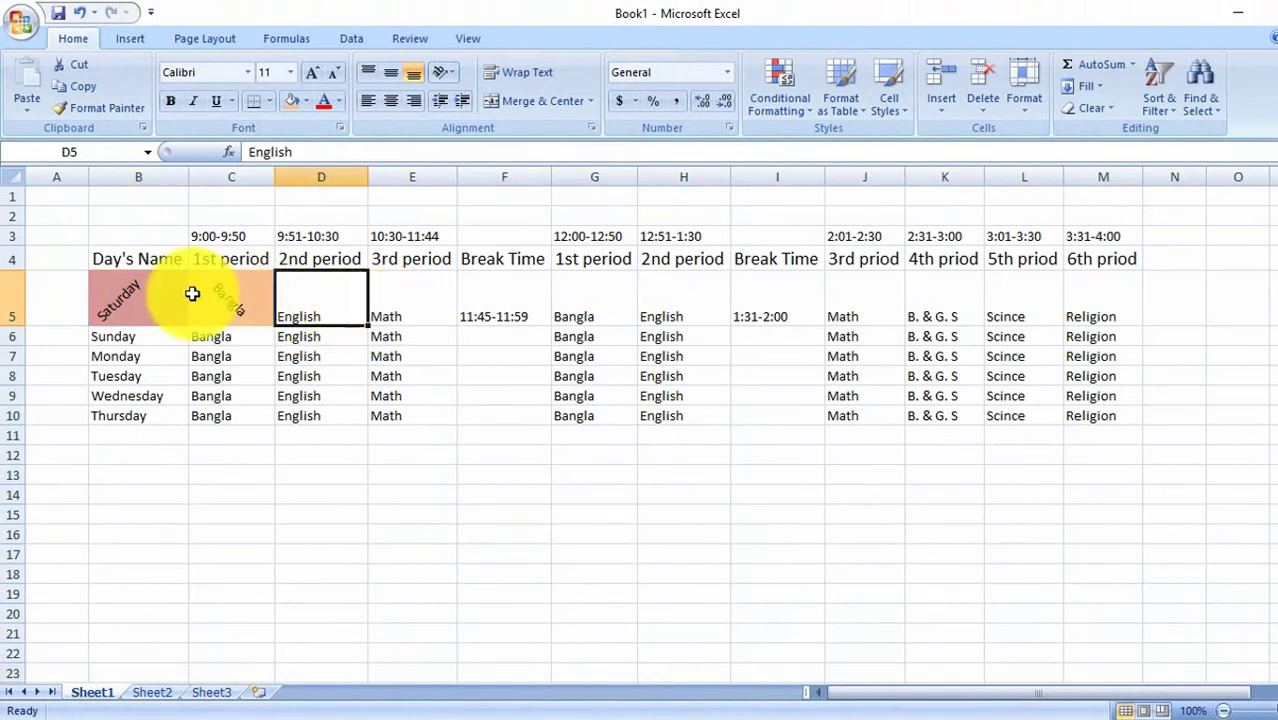
{"action": "left_click", "coordinate": [125, 303]}
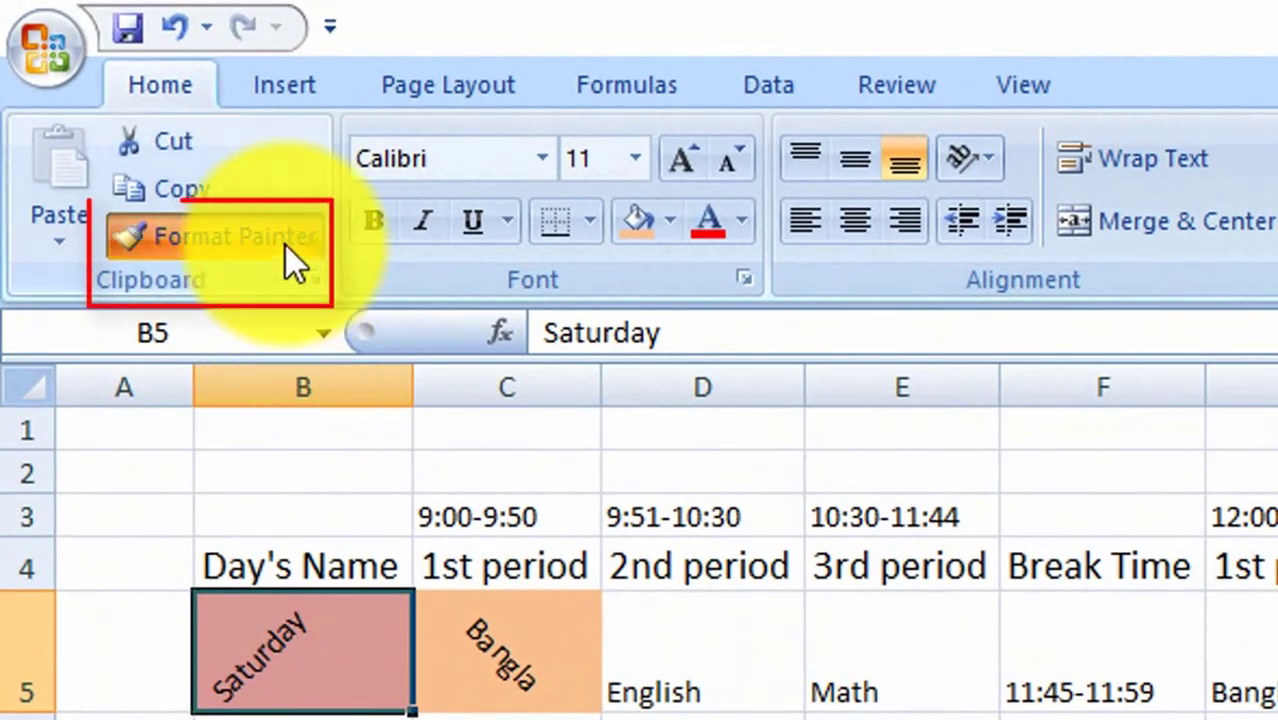
{"action": "left_click", "coordinate": [285, 245]}
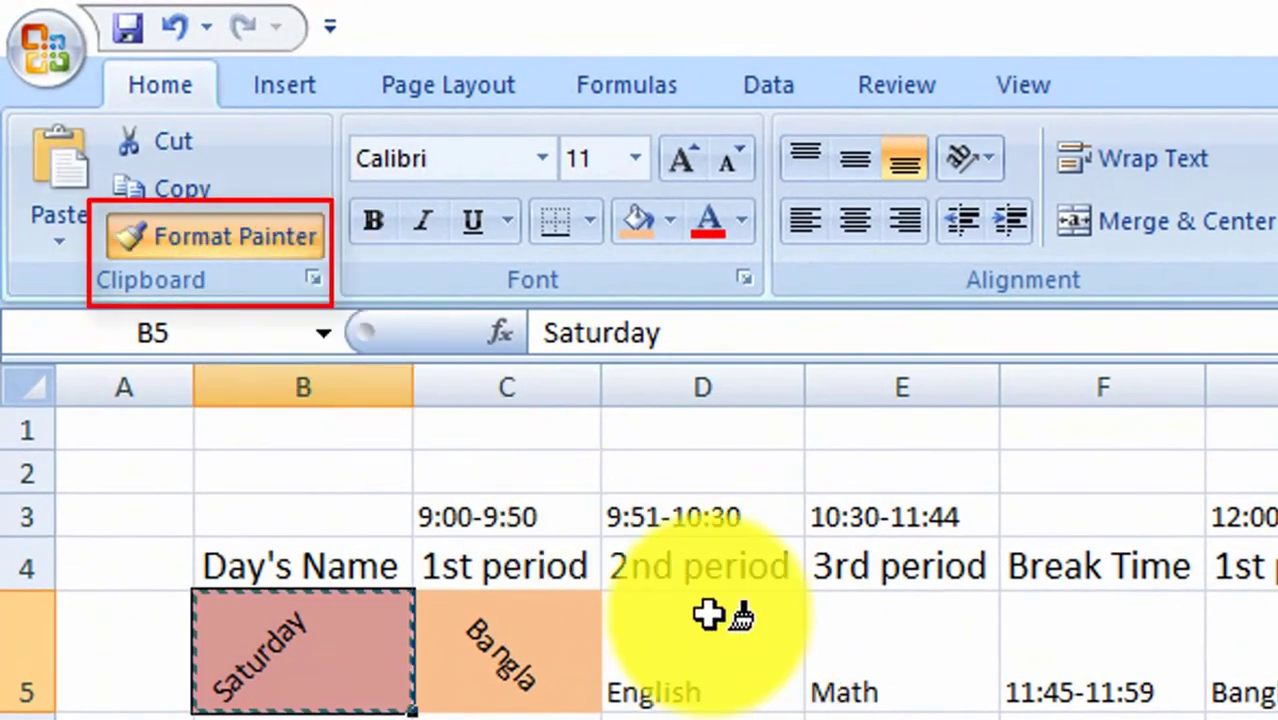
{"action": "left_click", "coordinate": [708, 618]}
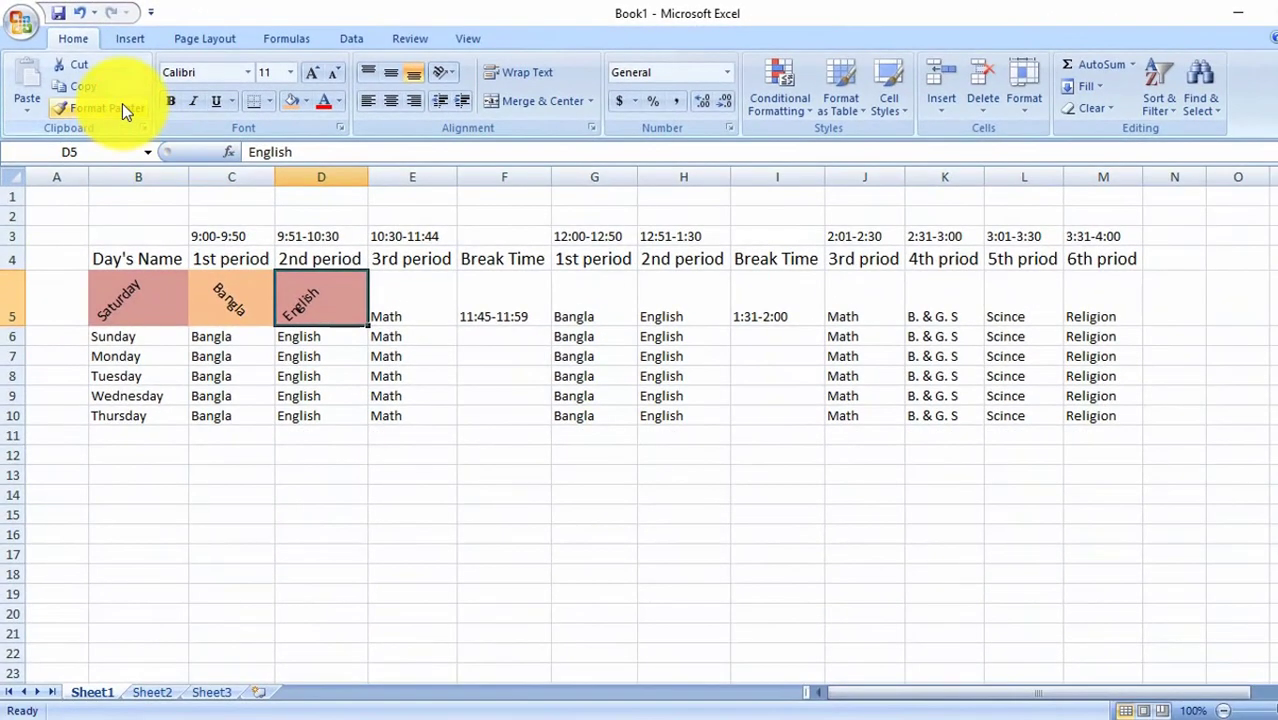
{"action": "left_click", "coordinate": [122, 103]}
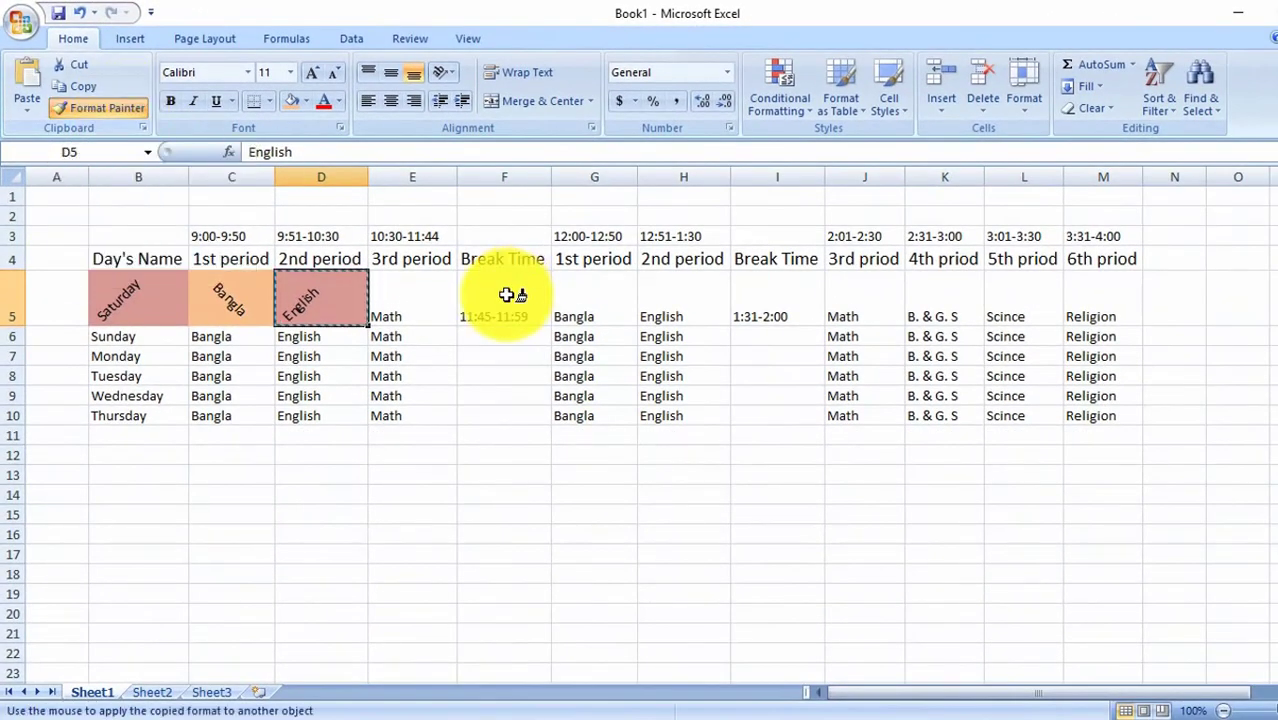
{"action": "left_click", "coordinate": [580, 297]}
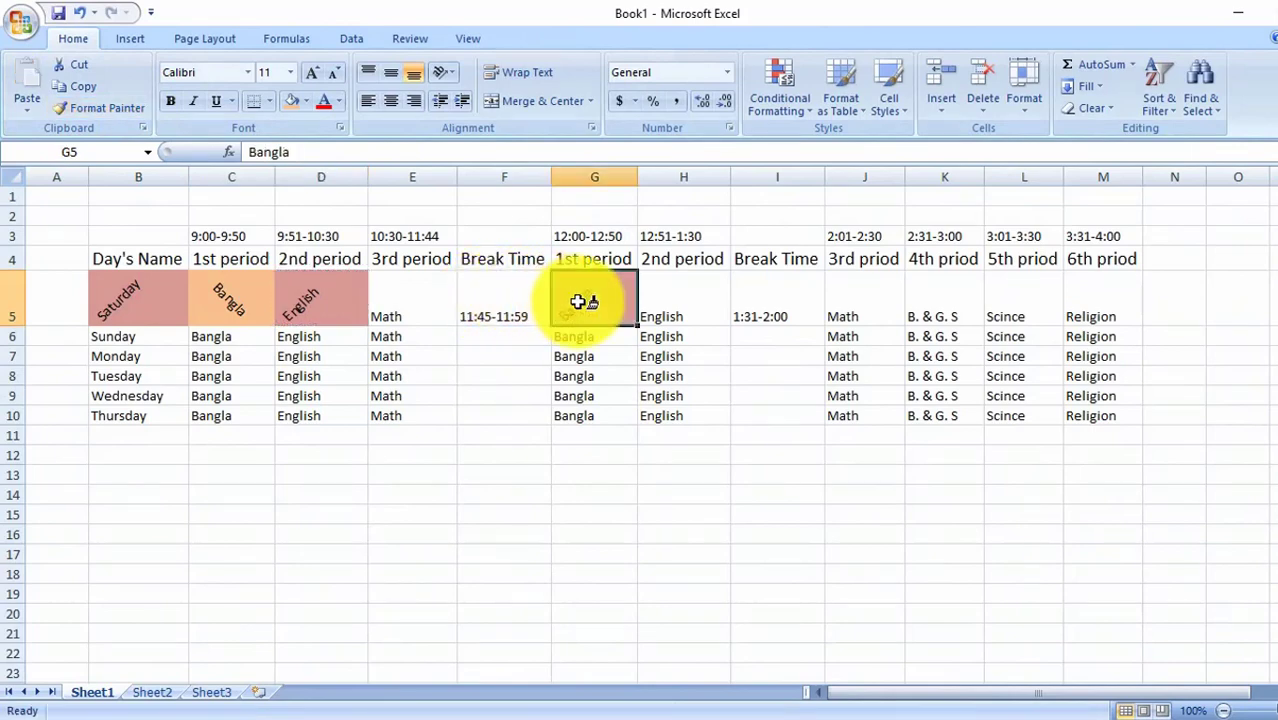
- Copy the light red angled formatting of "Bangla" in G5 to "Math" in J5 and "Scince" in L5 with Format Painter
{"action": "left_click", "coordinate": [113, 107]}
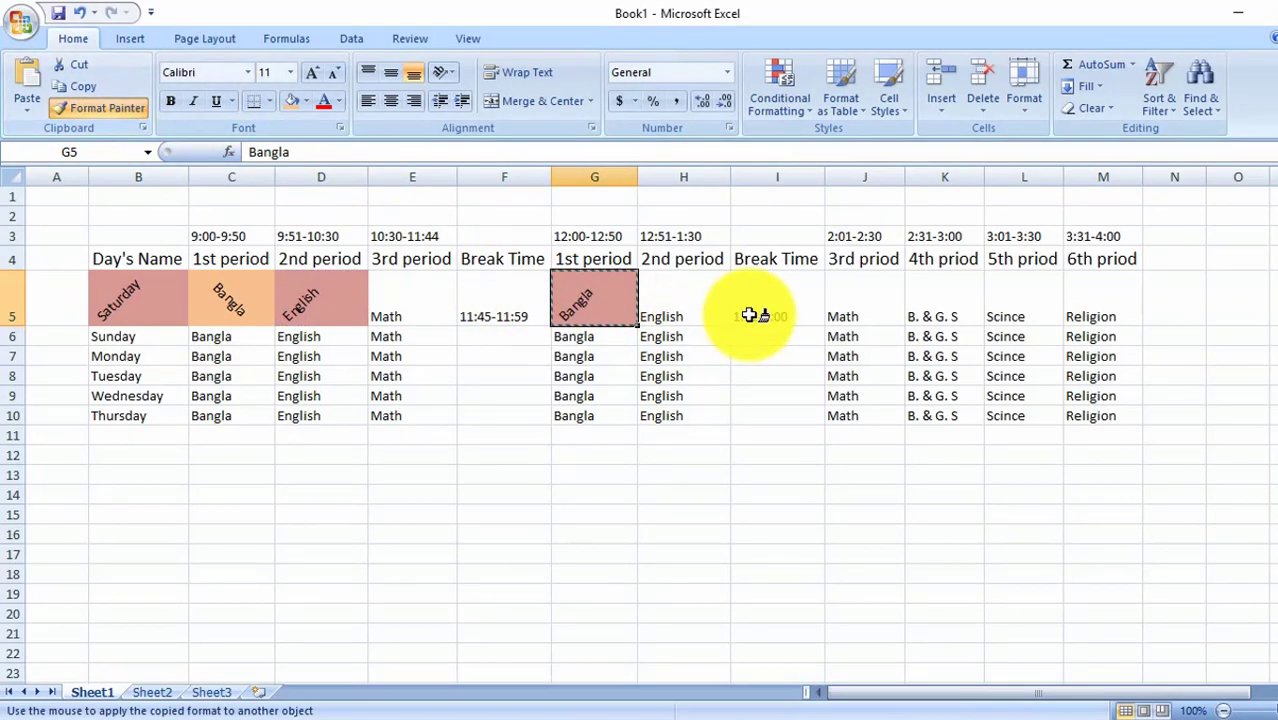
{"action": "left_click", "coordinate": [832, 315]}
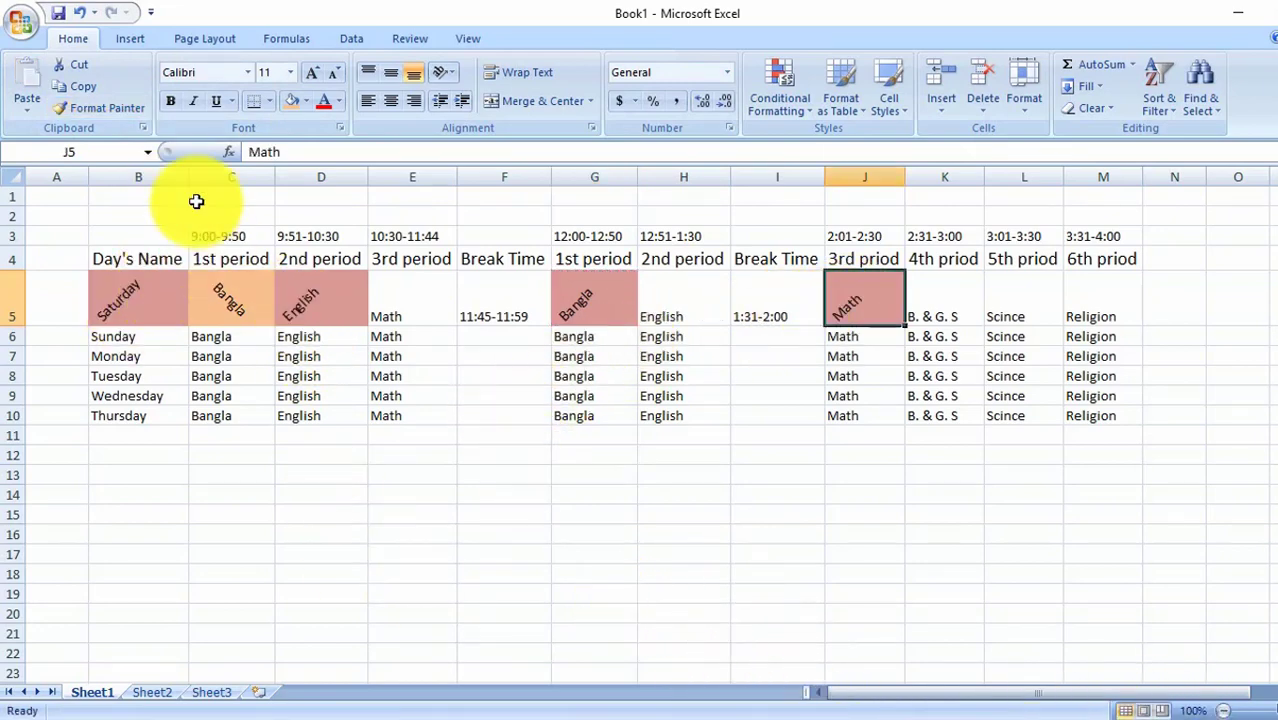
{"action": "left_click", "coordinate": [133, 112]}
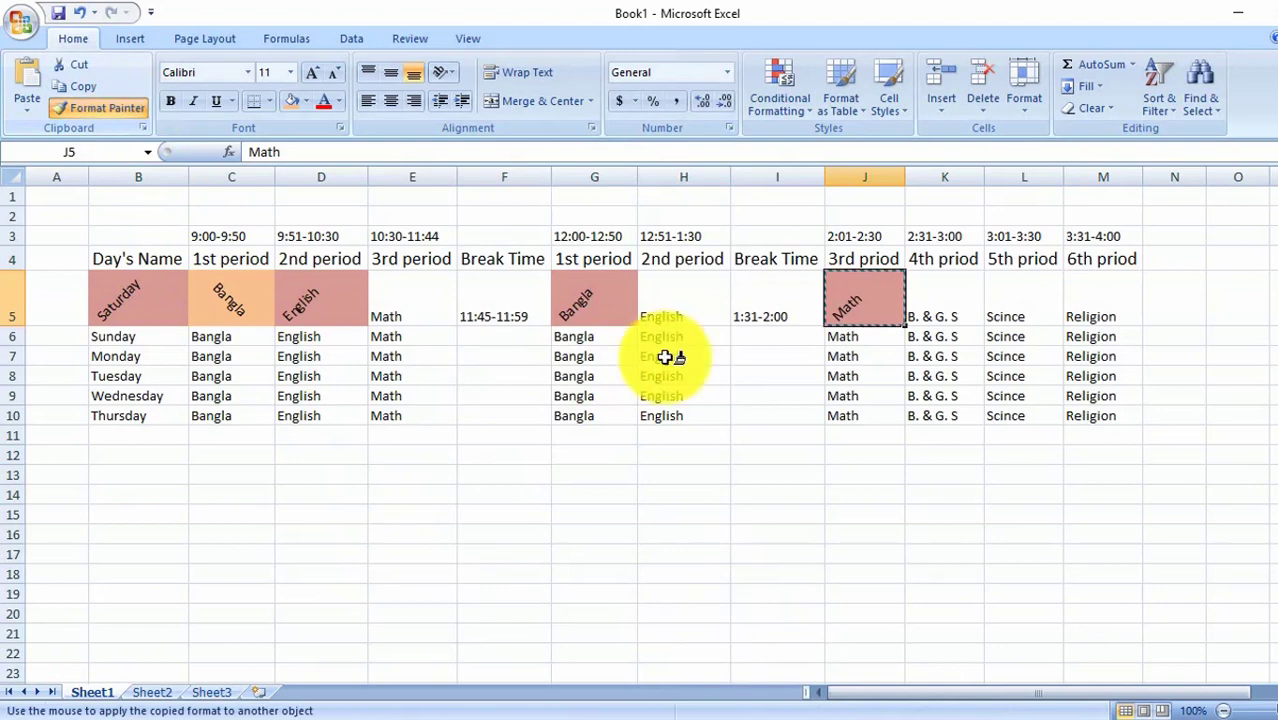
{"action": "left_click", "coordinate": [1010, 308]}
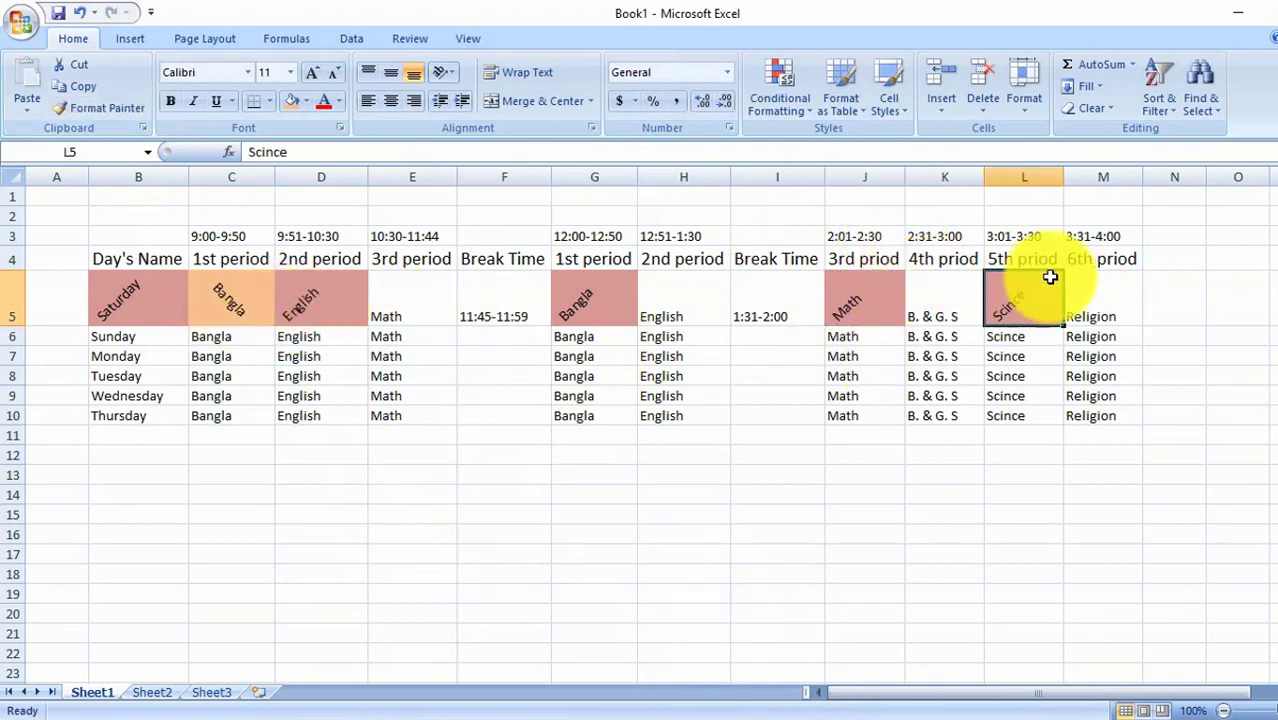
- Copy the light orange formatting of "Bangla" in C5 to Saturday's E5, H5, K5 and M5 cells with Format Painter
{"action": "left_click", "coordinate": [230, 293]}
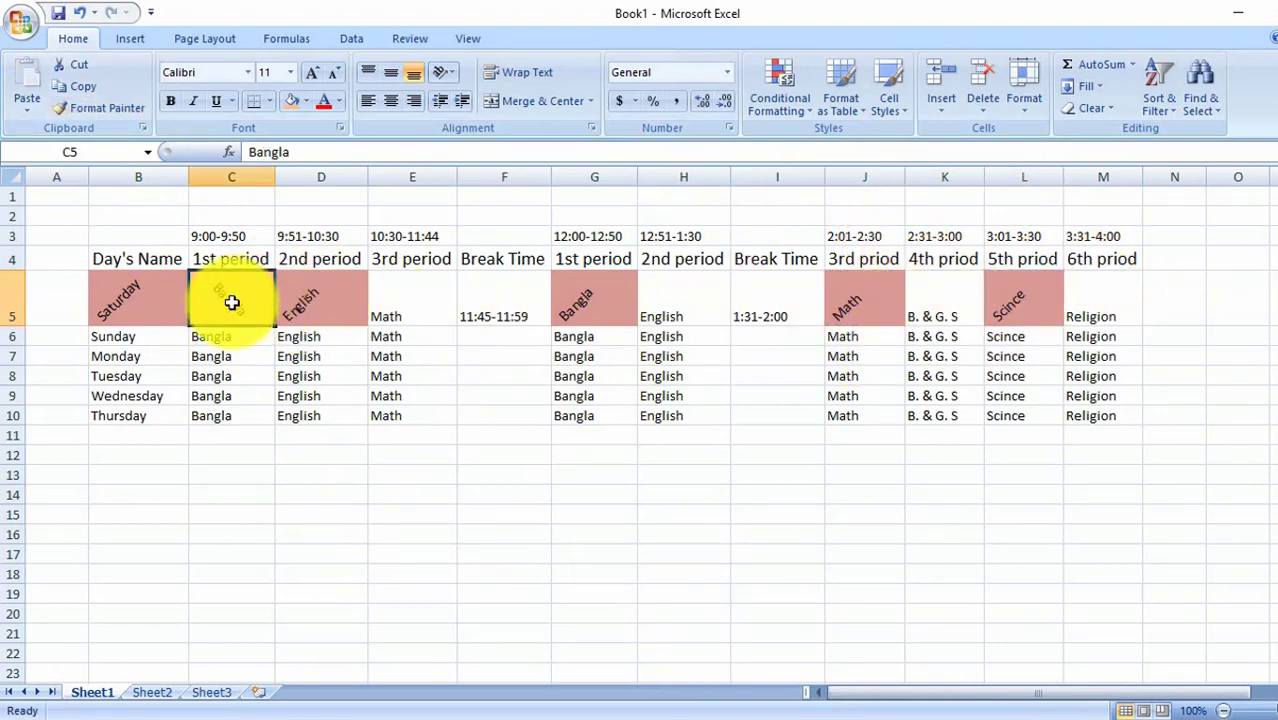
{"action": "left_click", "coordinate": [98, 106]}
{"action": "left_click", "coordinate": [405, 302]}
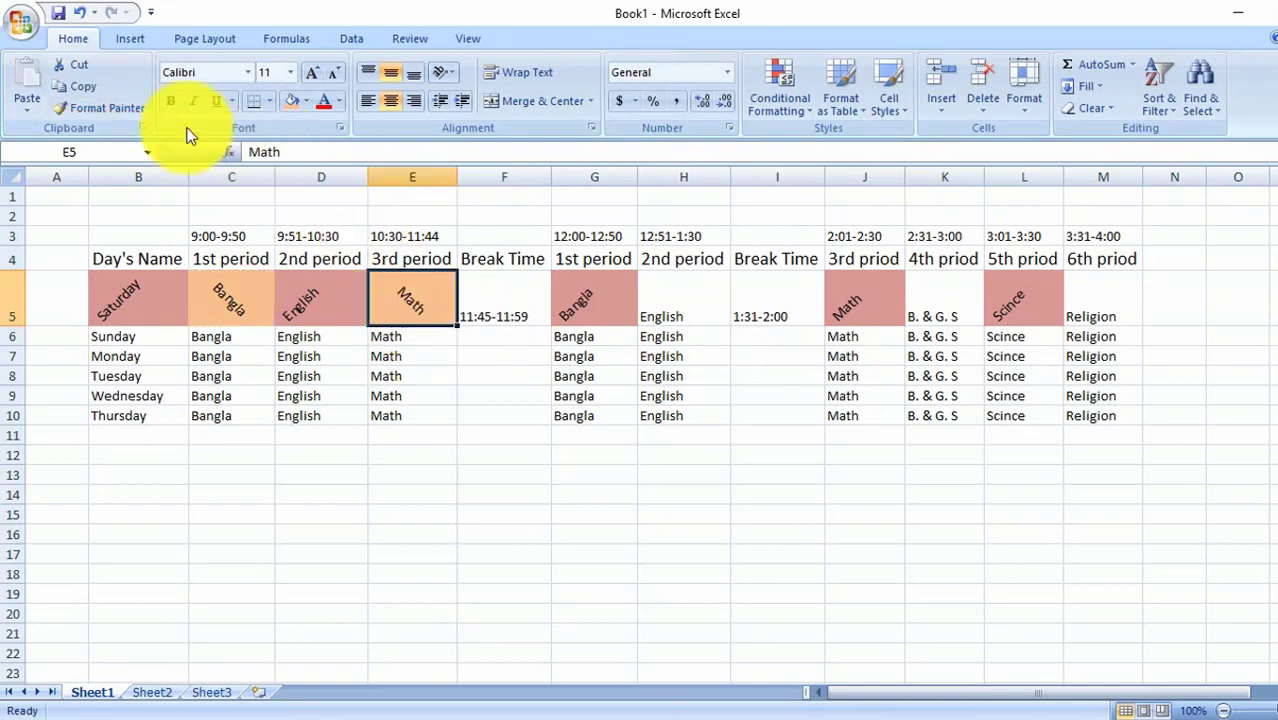
{"action": "left_click", "coordinate": [99, 106]}
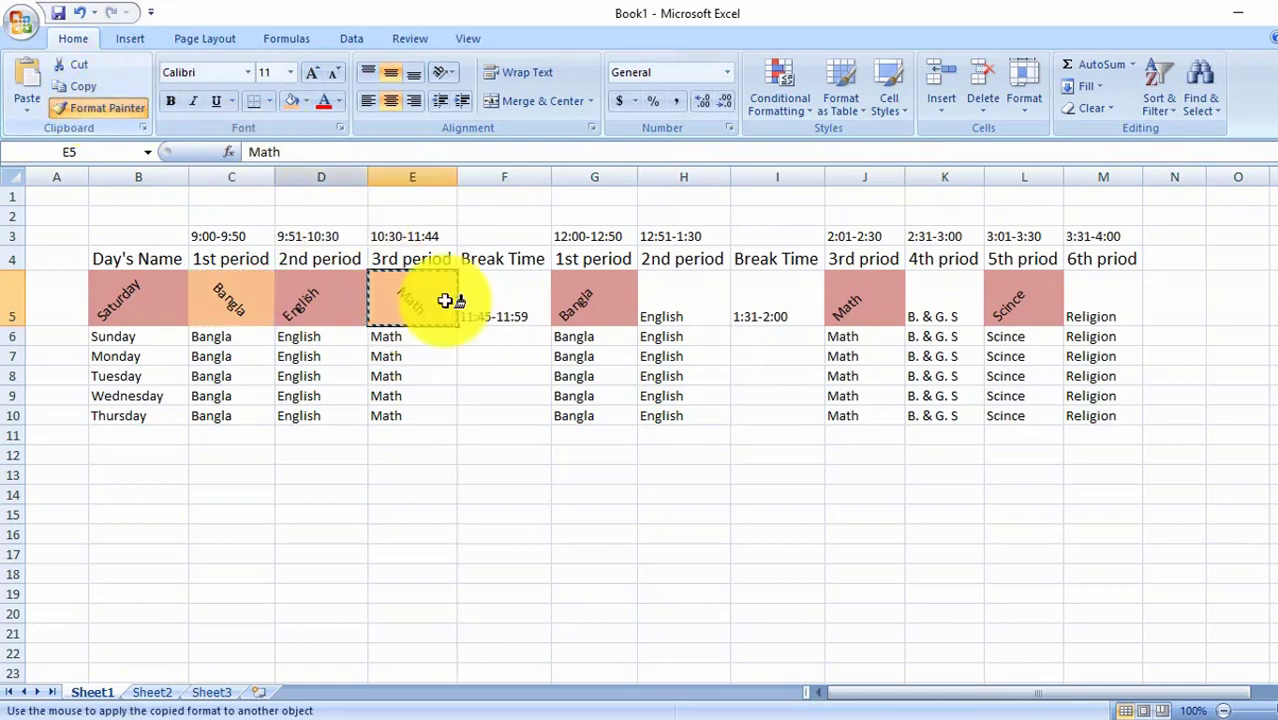
{"action": "left_click", "coordinate": [680, 305]}
{"action": "left_click", "coordinate": [128, 112]}
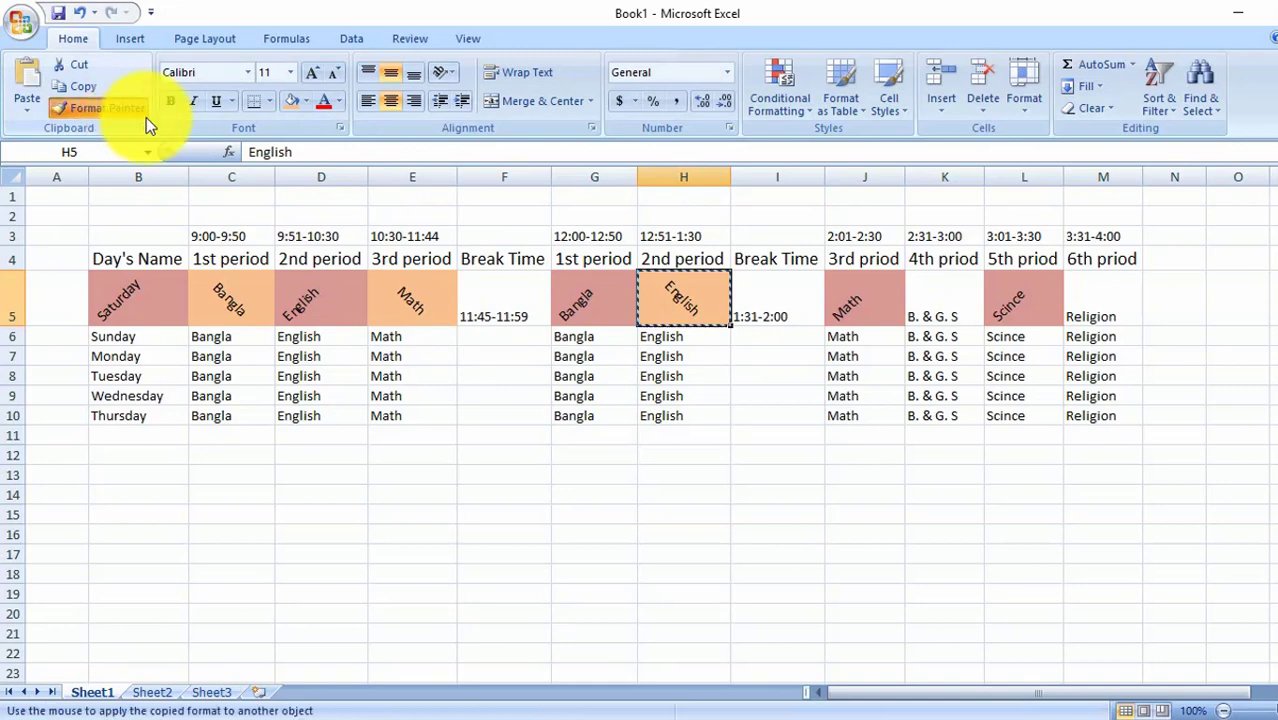
{"action": "left_click", "coordinate": [938, 310]}
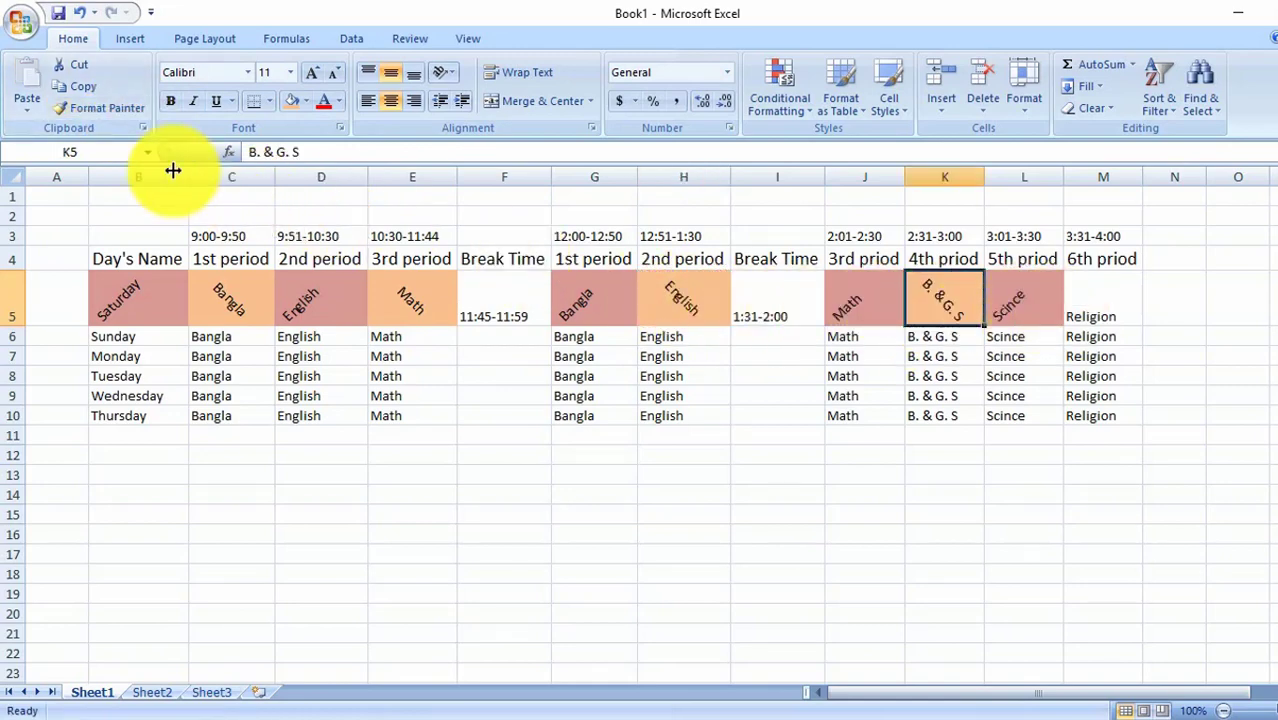
{"action": "left_click", "coordinate": [143, 105]}
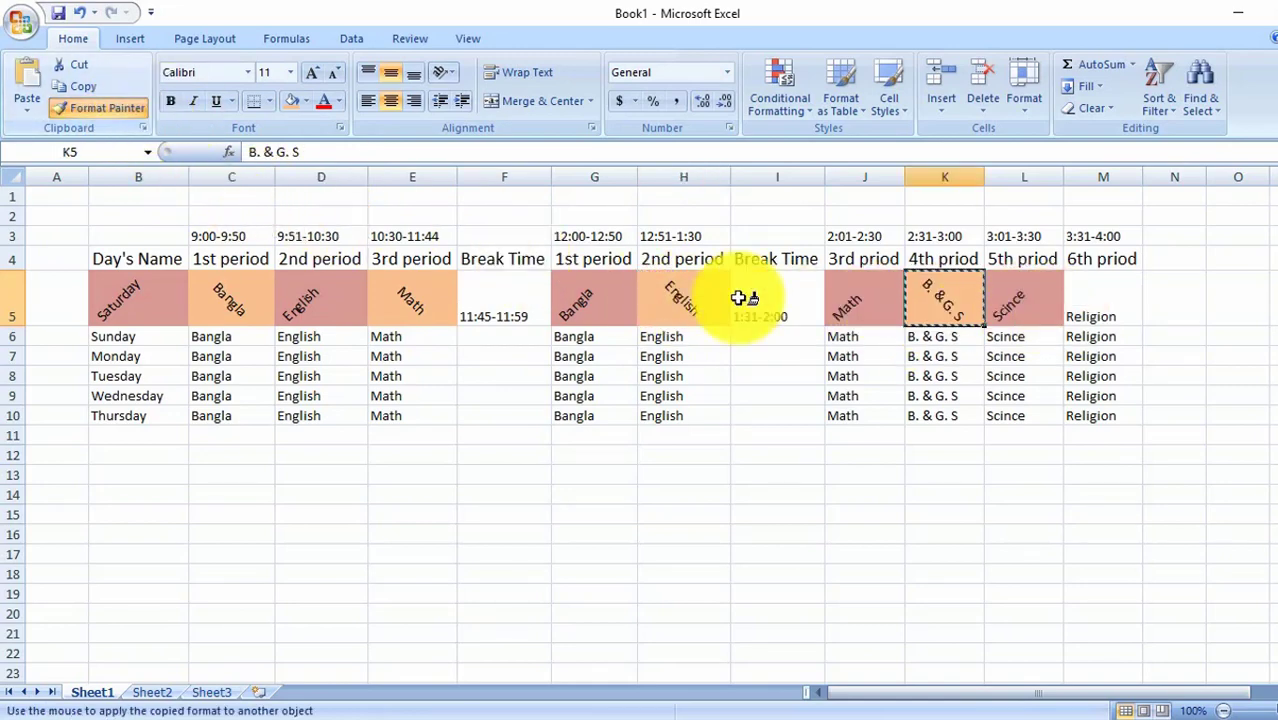
{"action": "left_click", "coordinate": [1100, 307]}
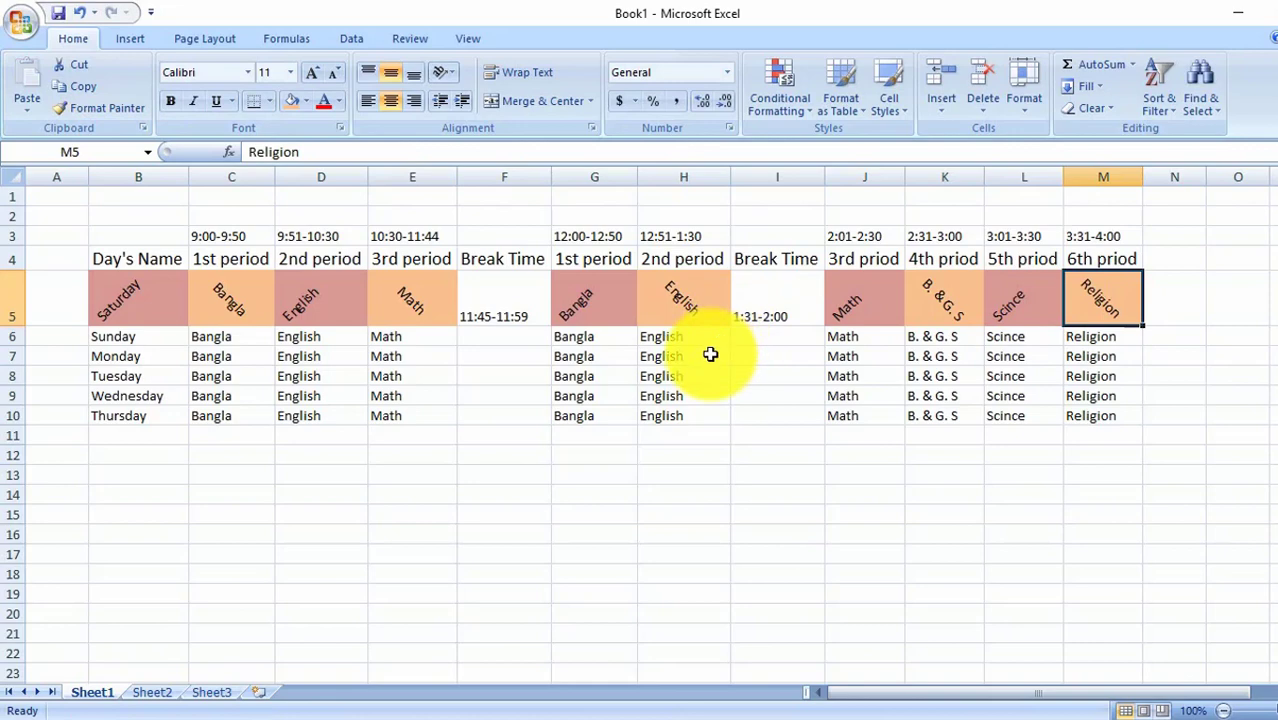
- Merge and center the first break's cells F5:F10, which hold the 11:45-11:59 time slot
{"action": "left_click", "coordinate": [504, 475]}
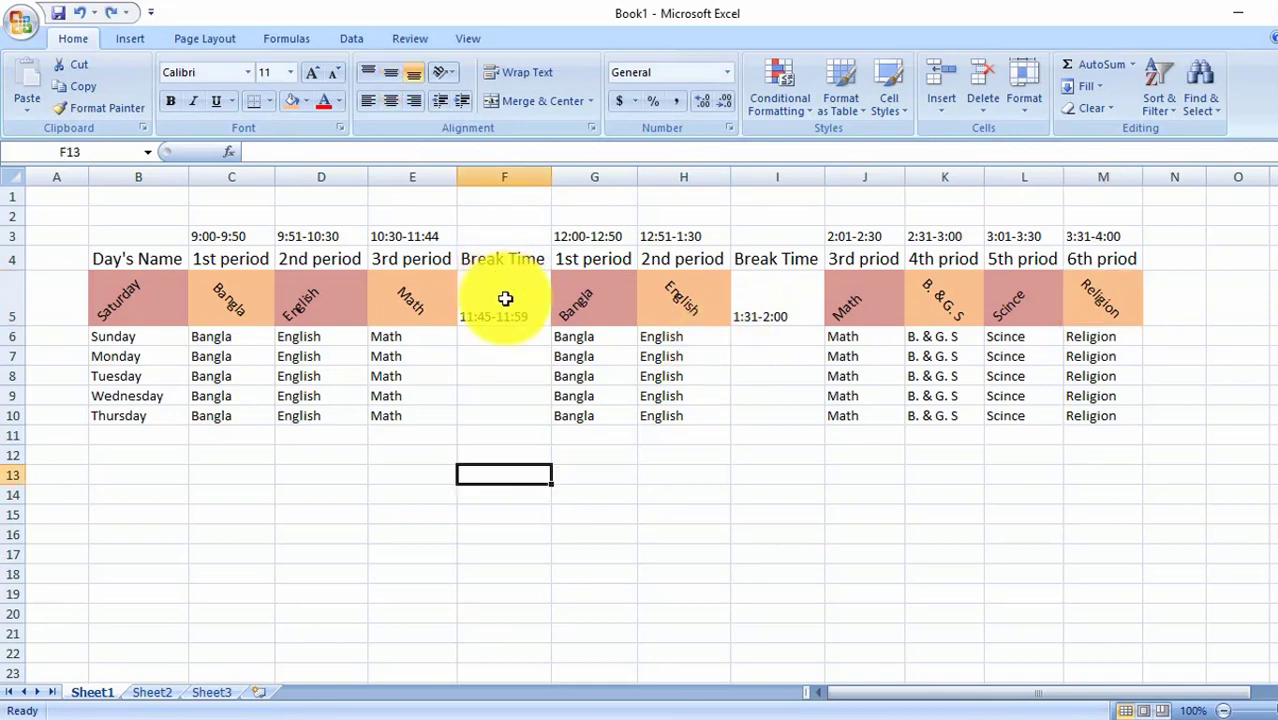
{"action": "left_click", "coordinate": [520, 295]}
{"action": "left_click_drag", "start_coordinate": [527, 293], "coordinate": [528, 410]}
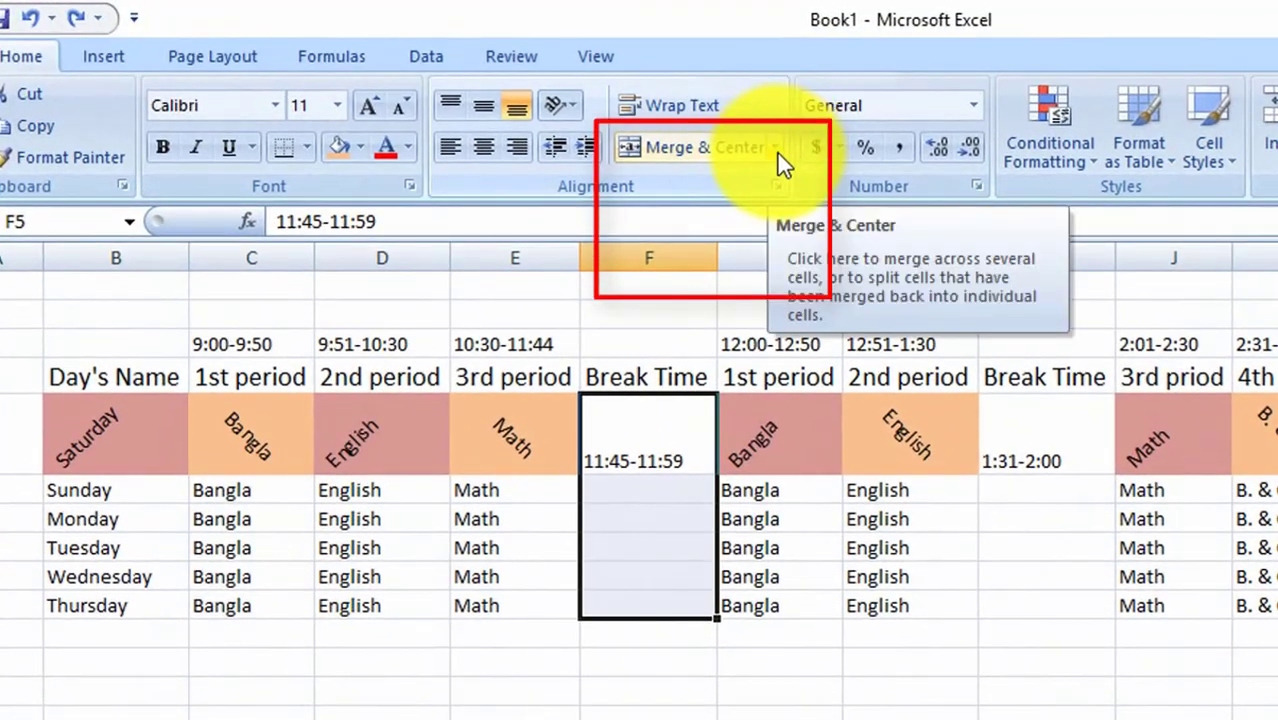
{"action": "left_click", "coordinate": [778, 150]}
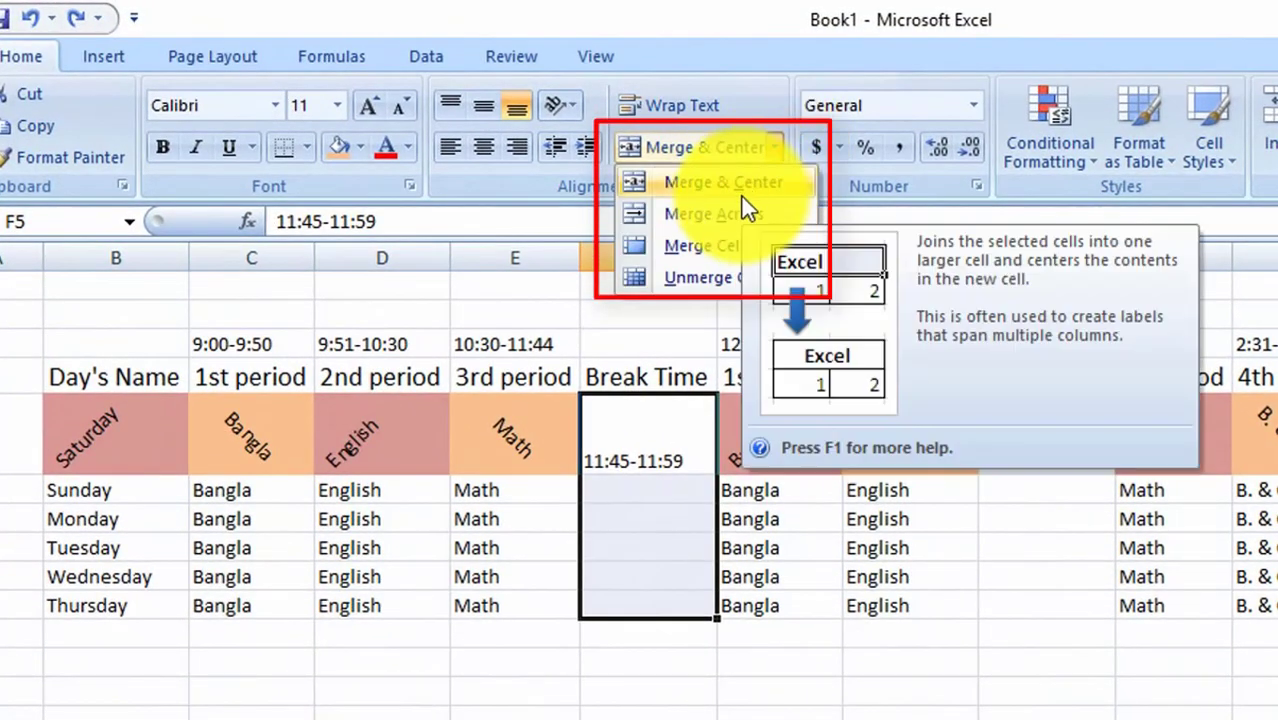
{"action": "left_click", "coordinate": [700, 216]}
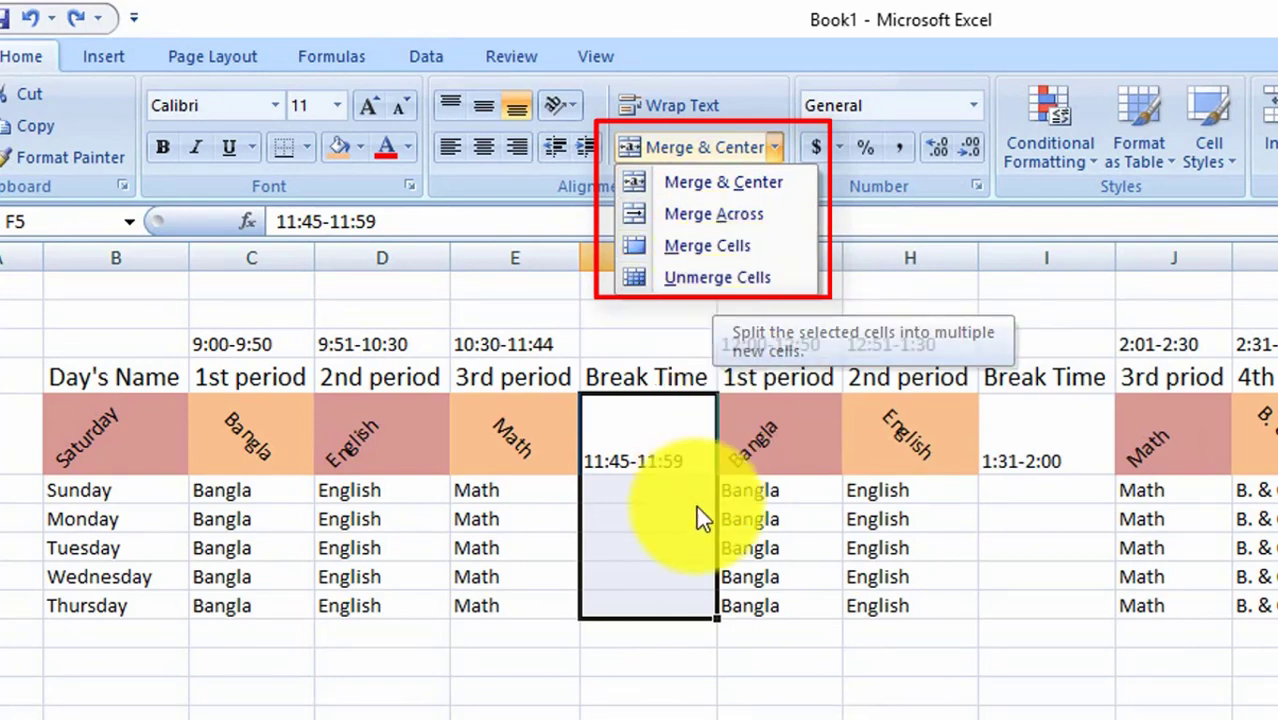
{"action": "left_click", "coordinate": [534, 602]}
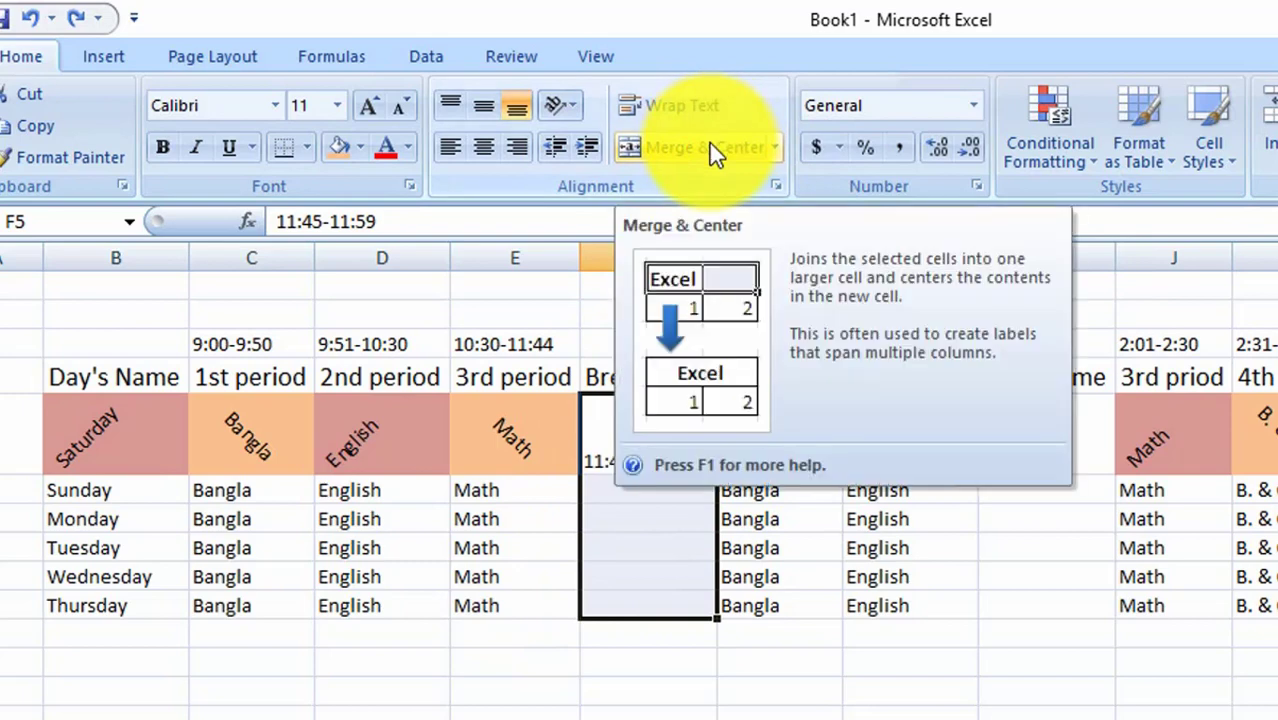
{"action": "left_click", "coordinate": [709, 145]}
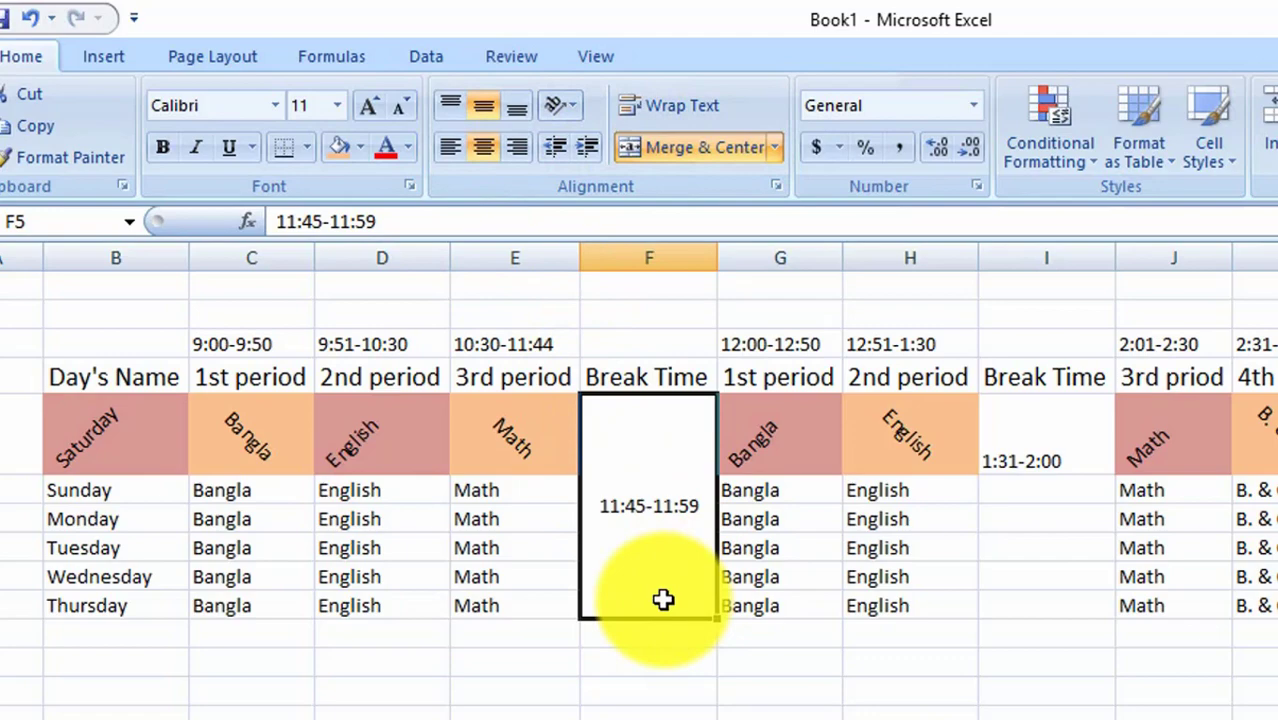
{"action": "left_click", "coordinate": [662, 661]}
{"action": "left_click", "coordinate": [662, 537]}
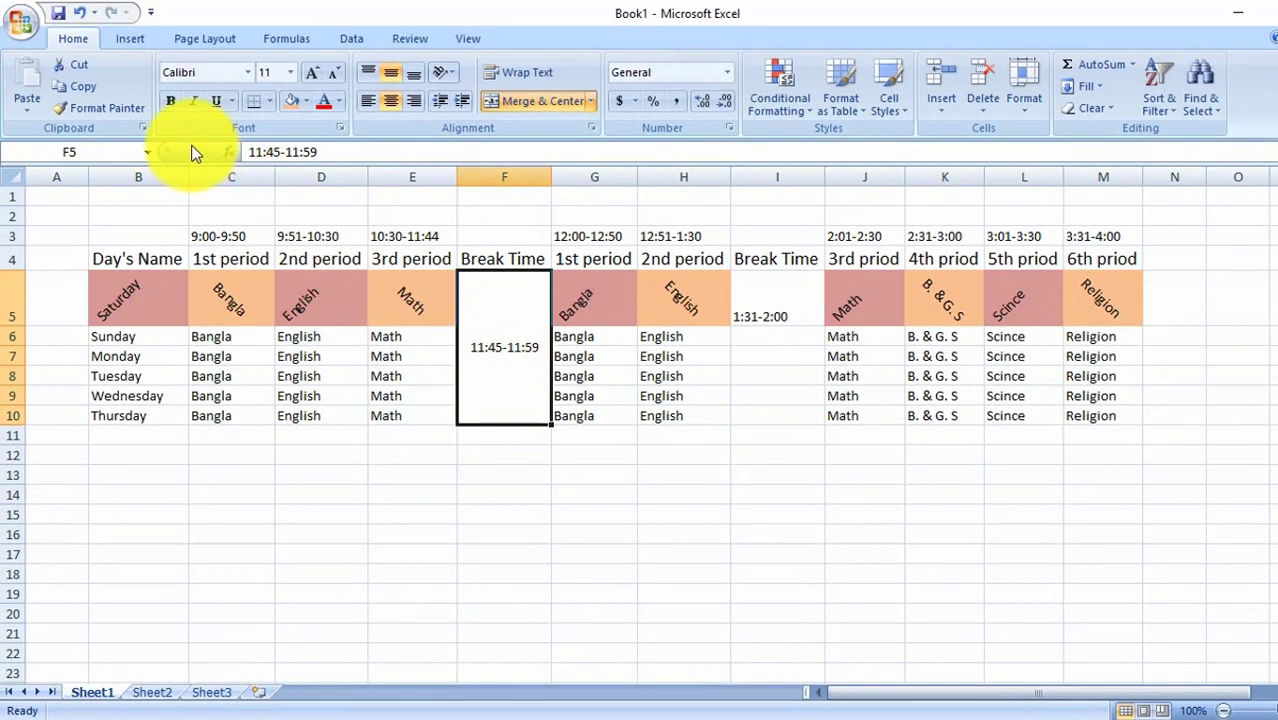
- Fill the merged break cell F5 with light blue and copy its formatting to the 1:31-2:00 break in I5
{"action": "left_click", "coordinate": [306, 102]}
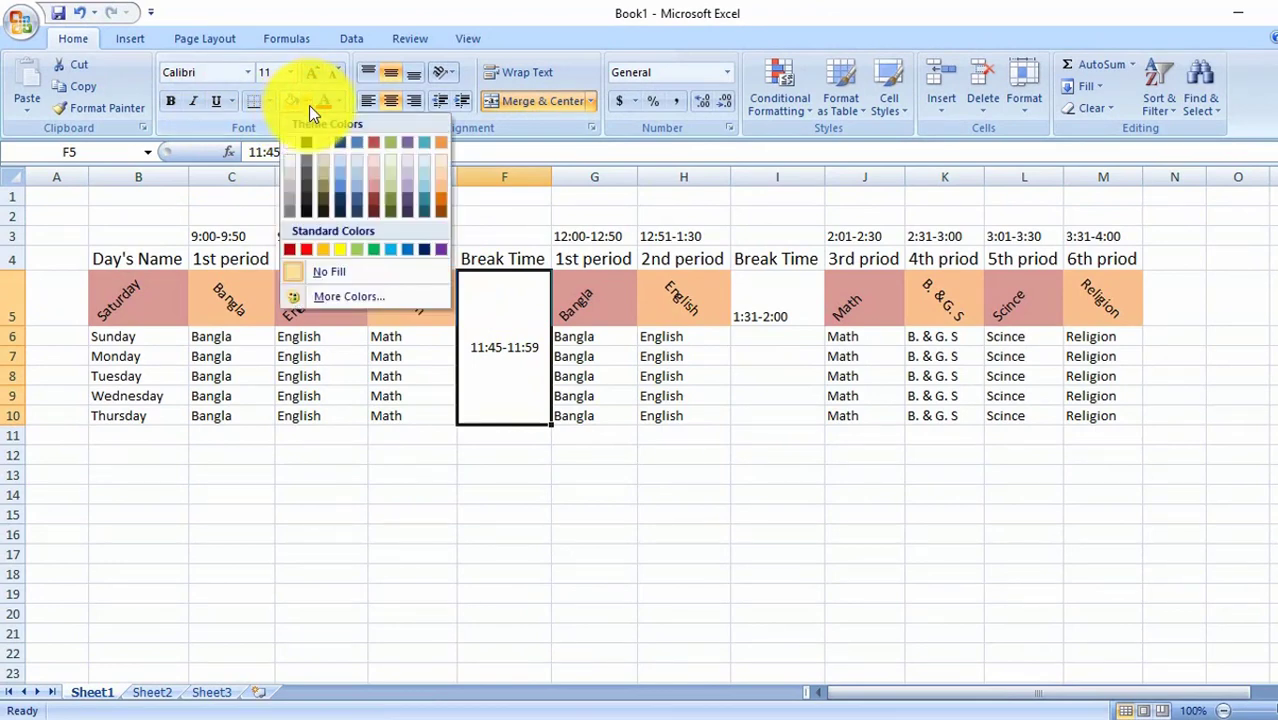
{"action": "left_click", "coordinate": [342, 180]}
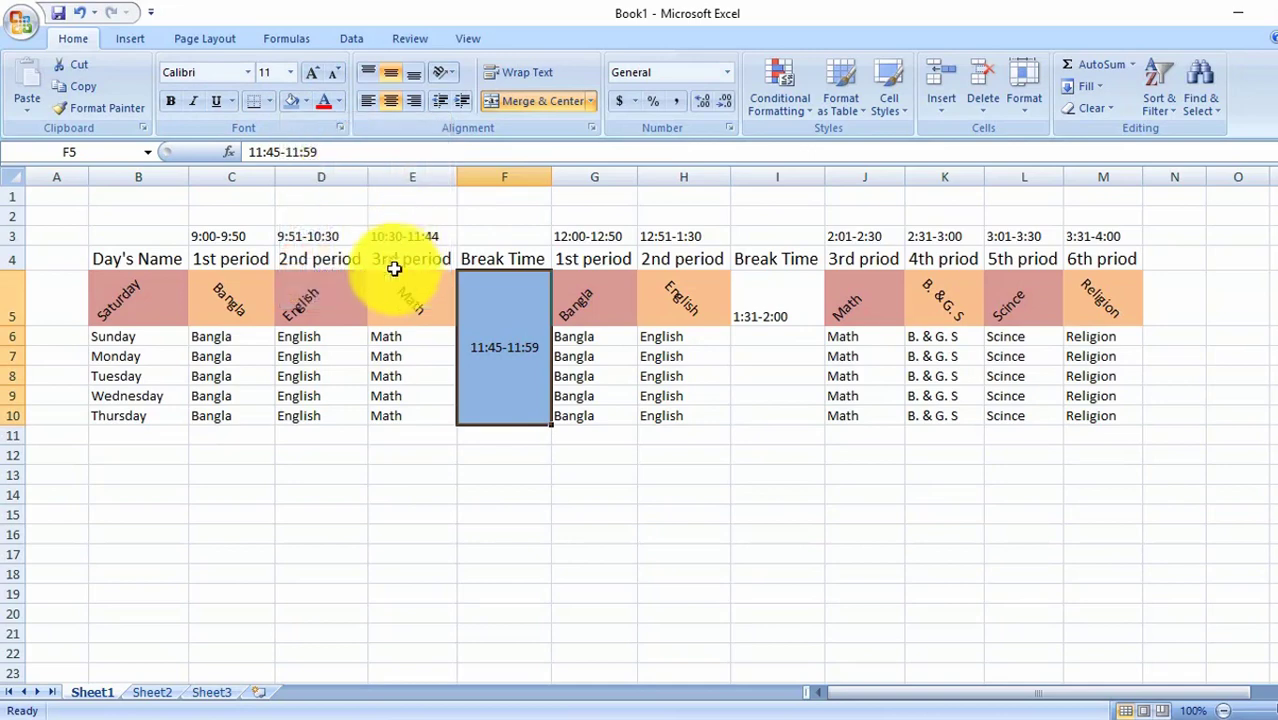
{"action": "left_click", "coordinate": [136, 105]}
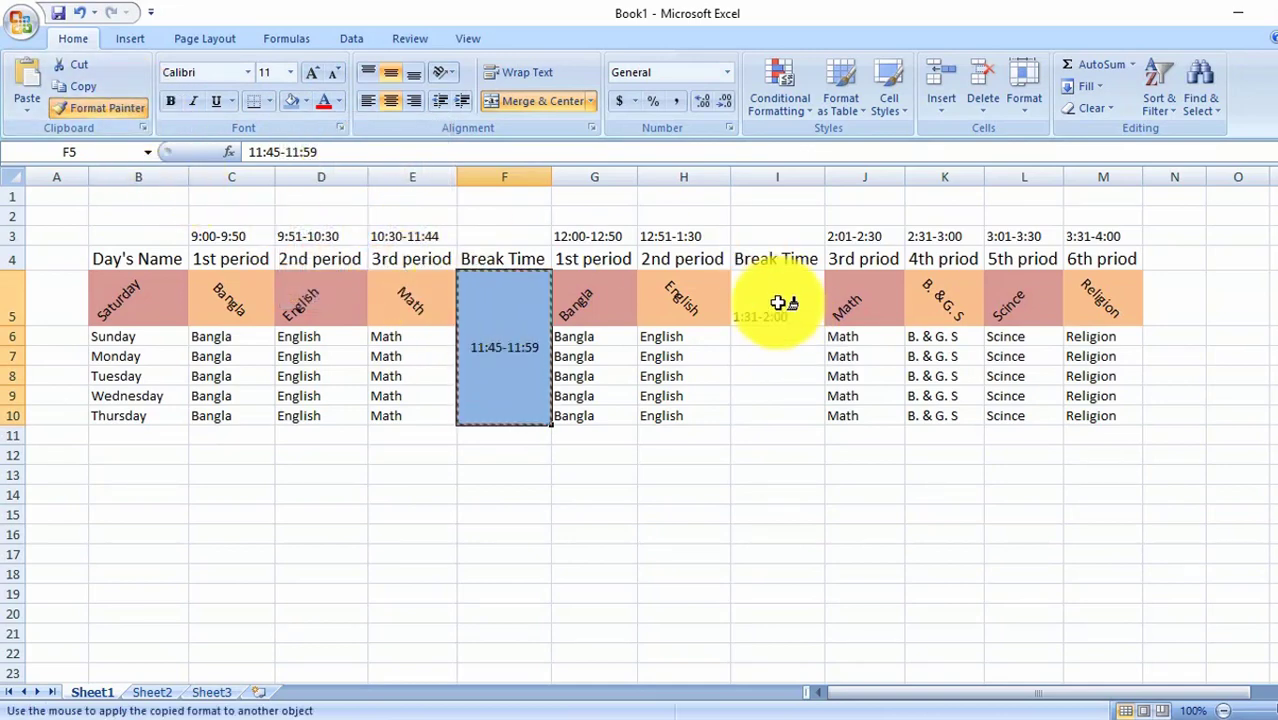
{"action": "left_click", "coordinate": [770, 272]}
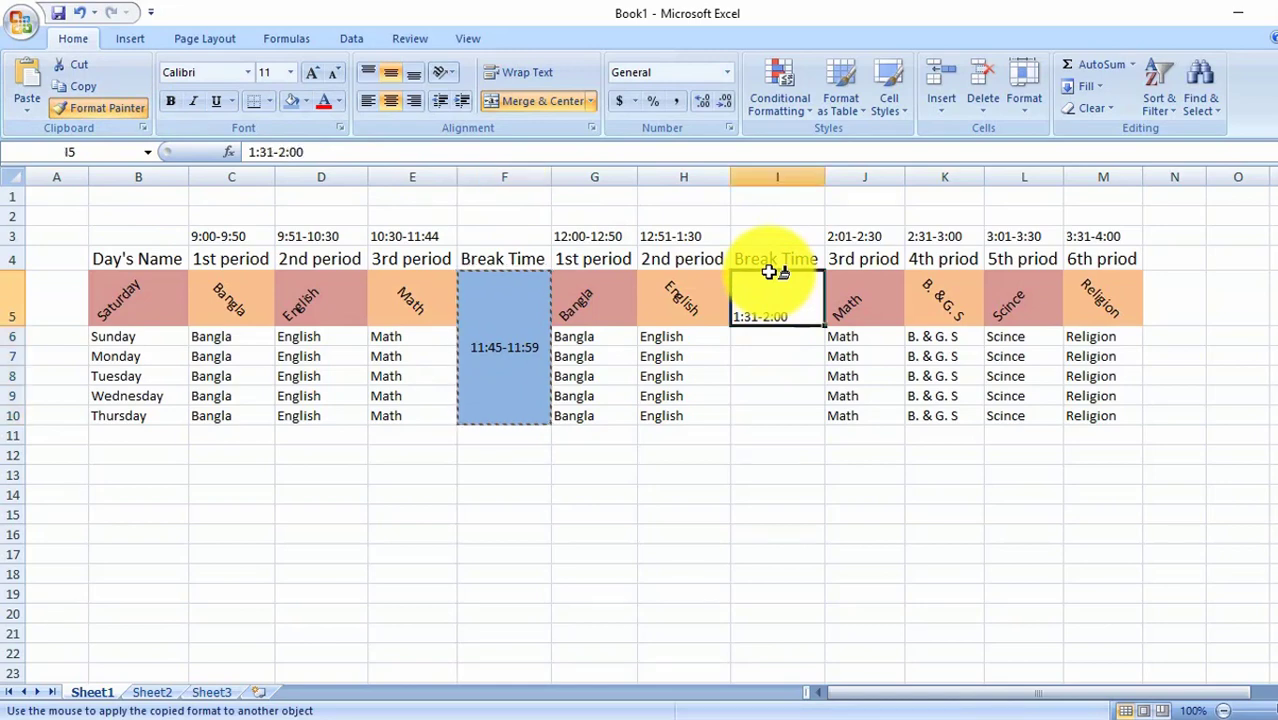
{"action": "left_click", "coordinate": [770, 287]}
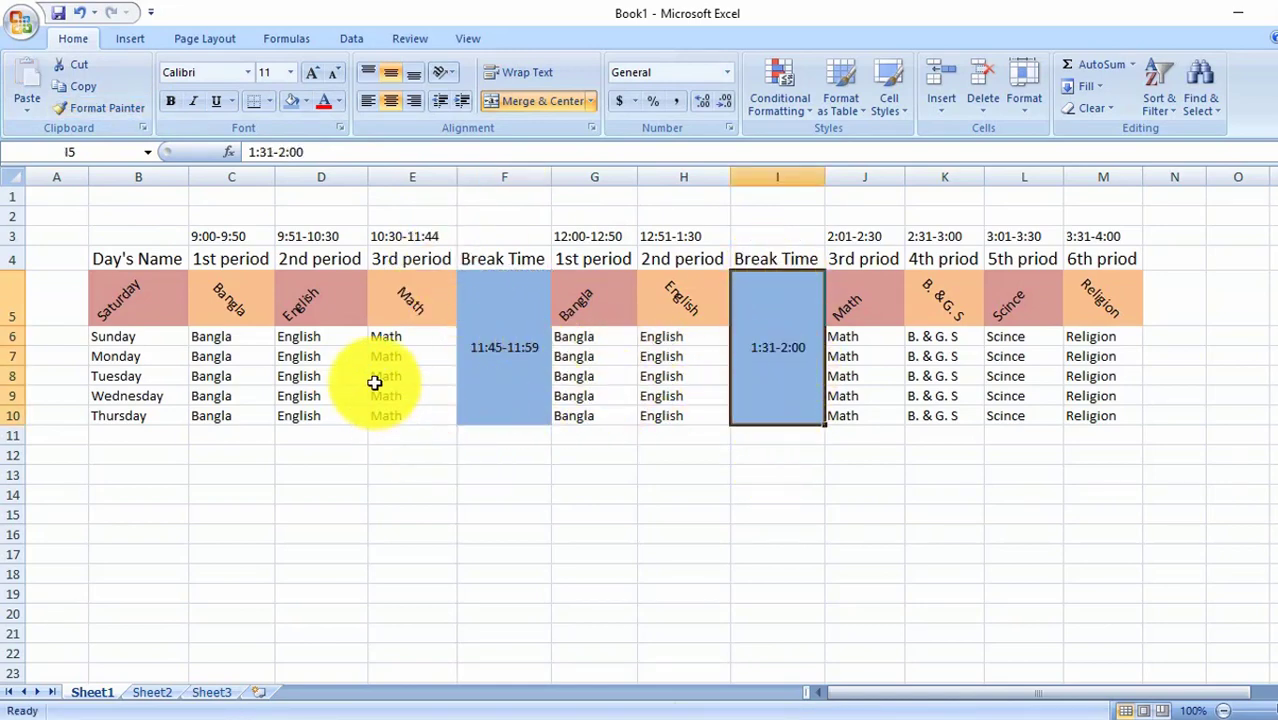
- Copy the "Saturday" cell's light red formatting to Sunday's C6, E6, H6, K6 and M6 cells with Format Painter
{"action": "left_click", "coordinate": [147, 308]}
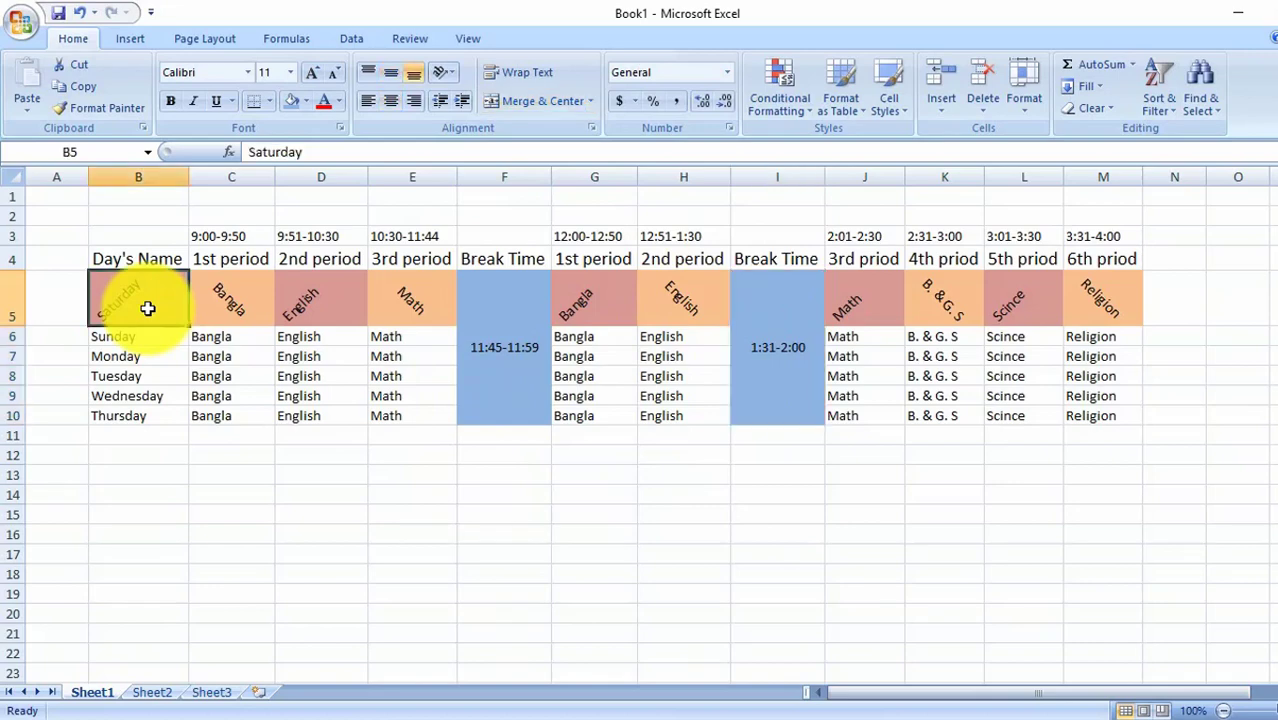
{"action": "left_click", "coordinate": [133, 110]}
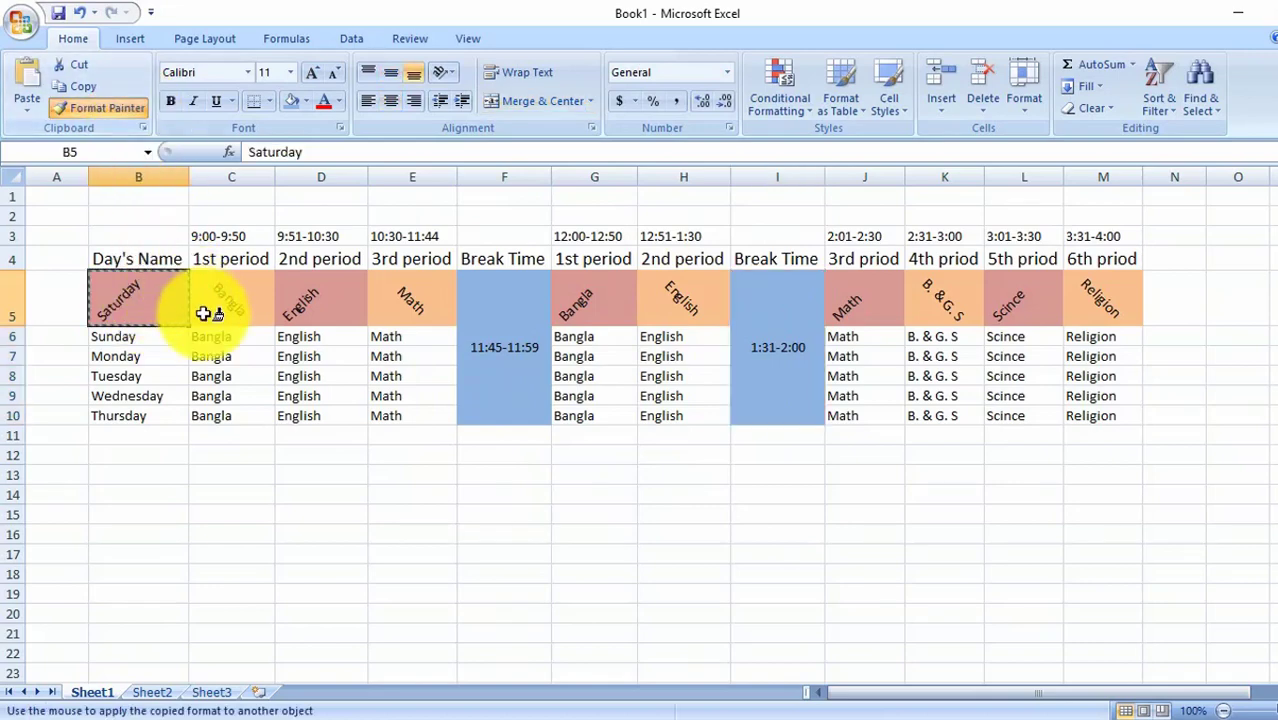
{"action": "left_click", "coordinate": [228, 338]}
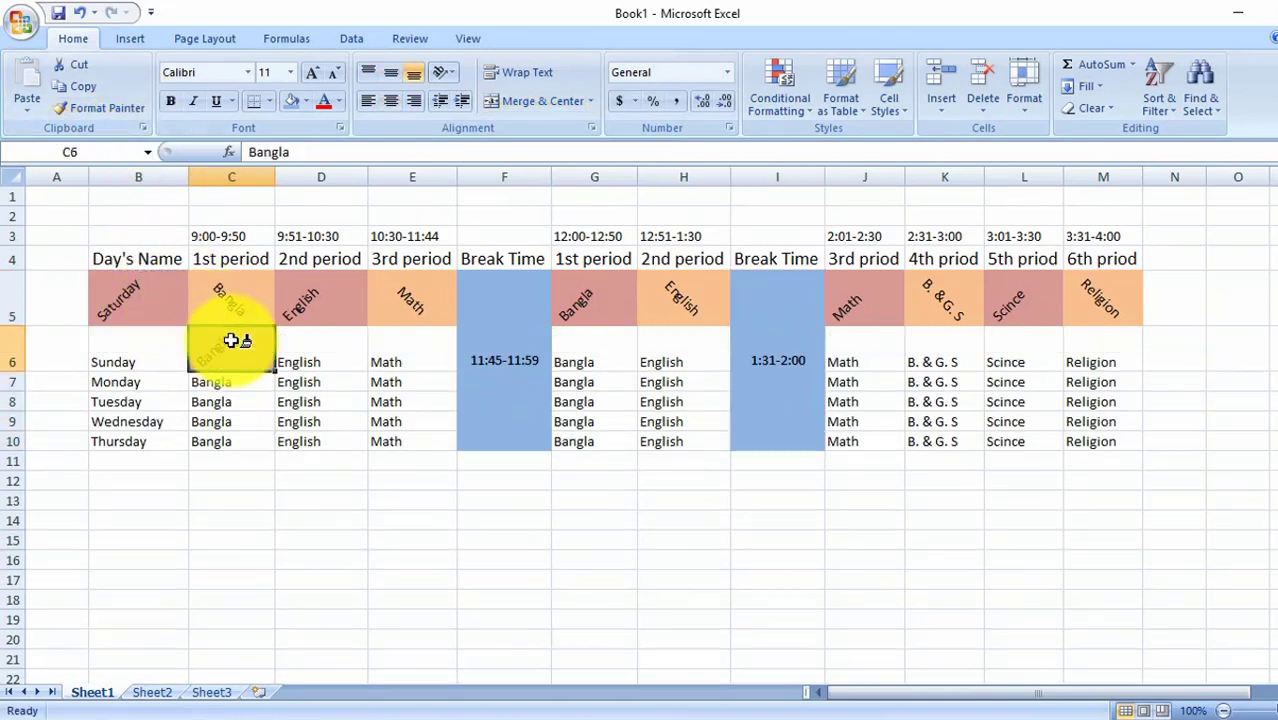
{"action": "left_click", "coordinate": [138, 105]}
{"action": "left_click", "coordinate": [408, 350]}
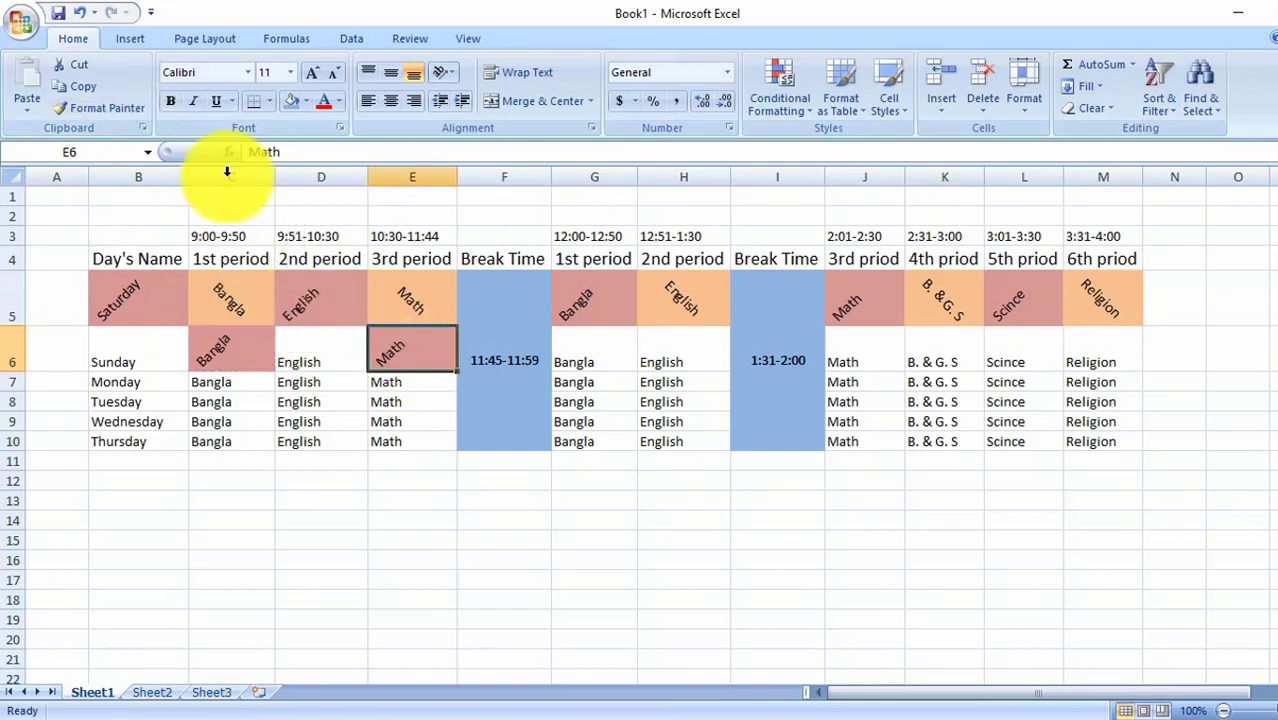
{"action": "left_click", "coordinate": [100, 106]}
{"action": "left_click", "coordinate": [662, 356]}
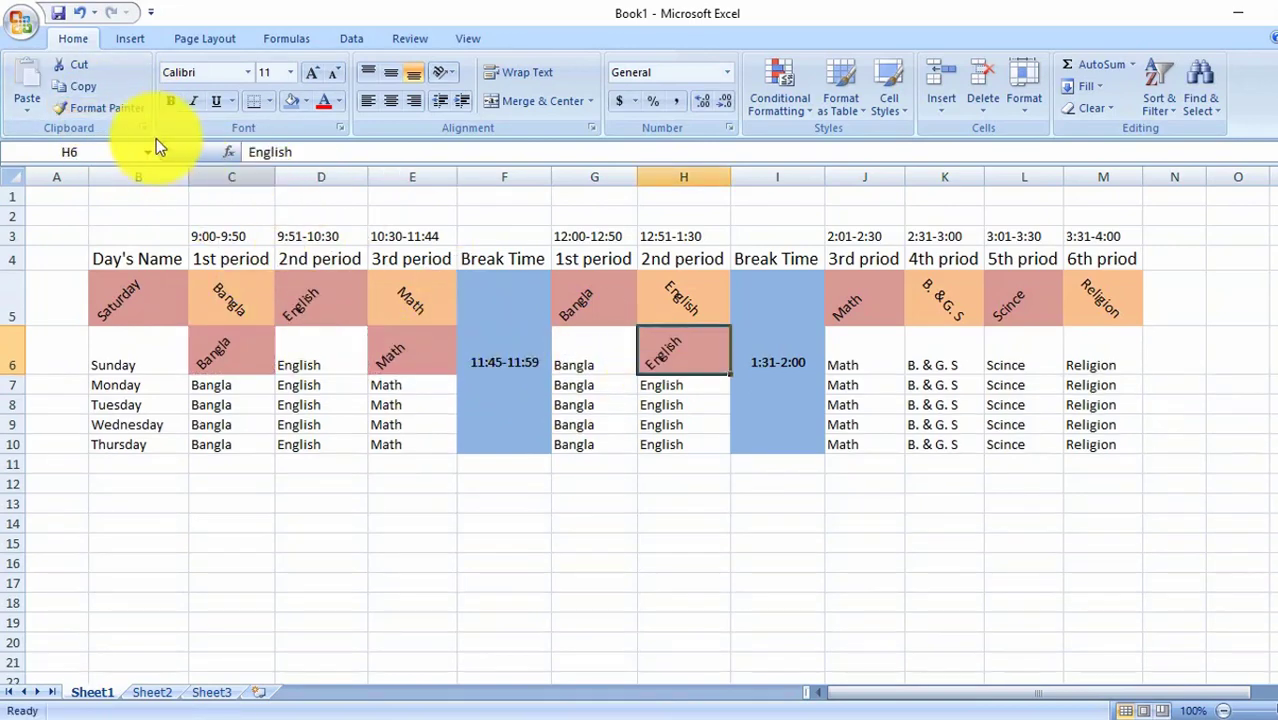
{"action": "left_click", "coordinate": [129, 105]}
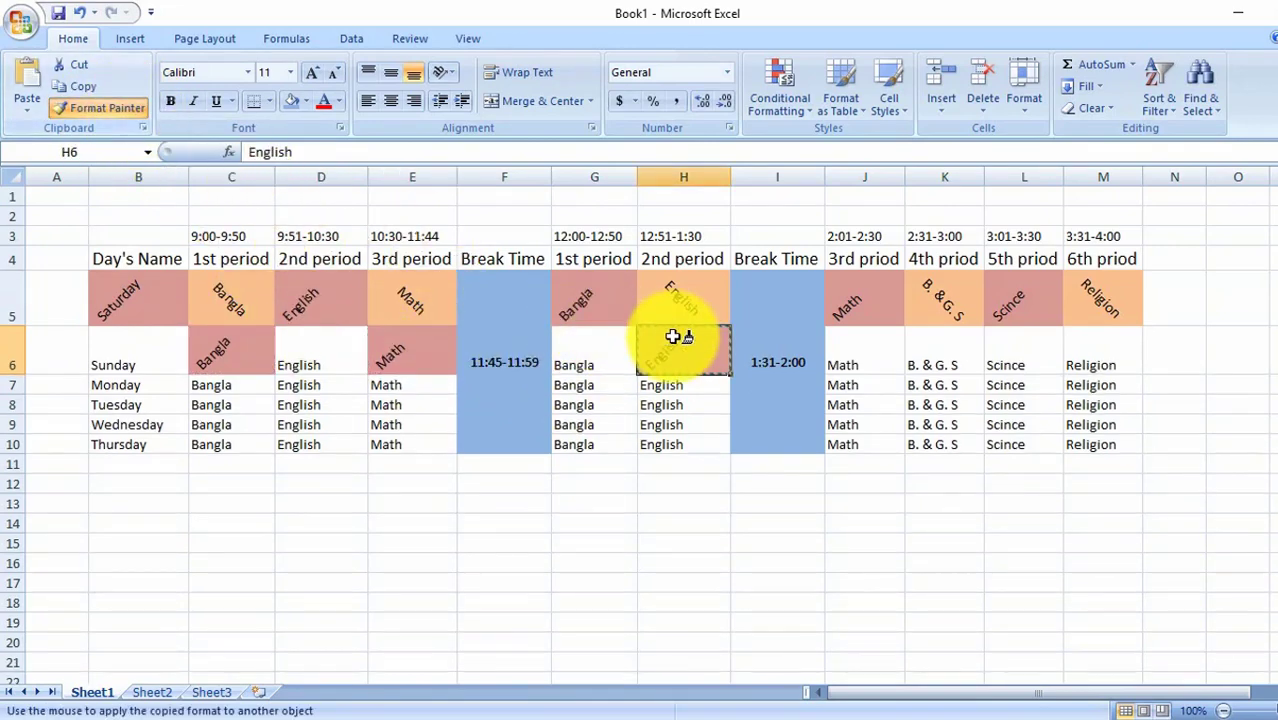
{"action": "left_click", "coordinate": [931, 358]}
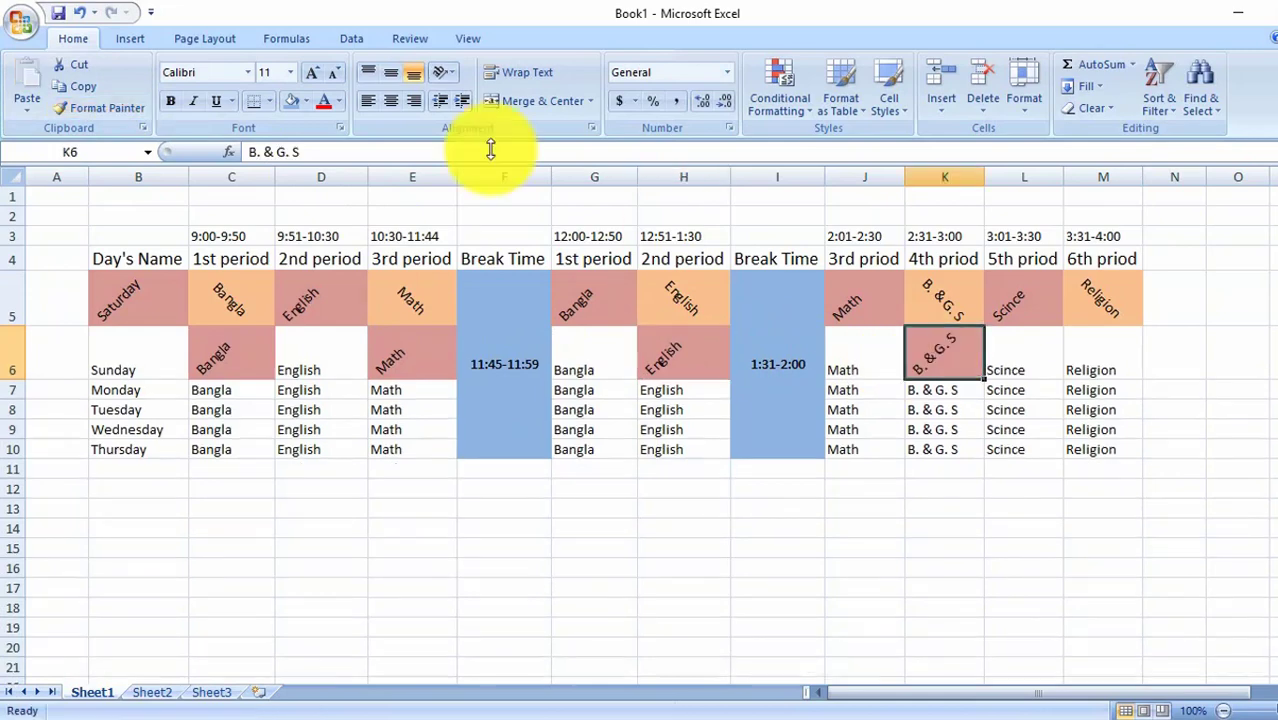
{"action": "left_click", "coordinate": [101, 104]}
{"action": "left_click", "coordinate": [1097, 360]}
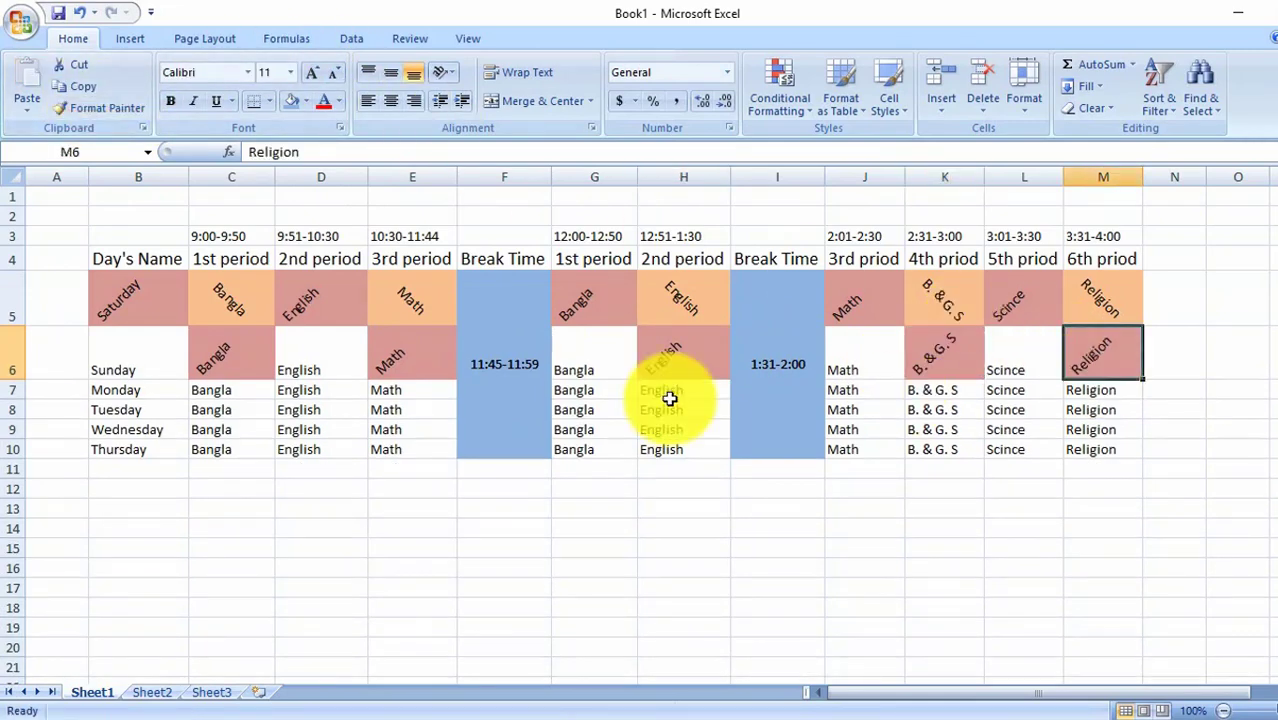
- Copy the light orange formatting of "Bangla" in C5 to Sunday's B6, D6, G6, J6 and L6 cells with Format Painter
{"action": "left_click", "coordinate": [242, 303]}
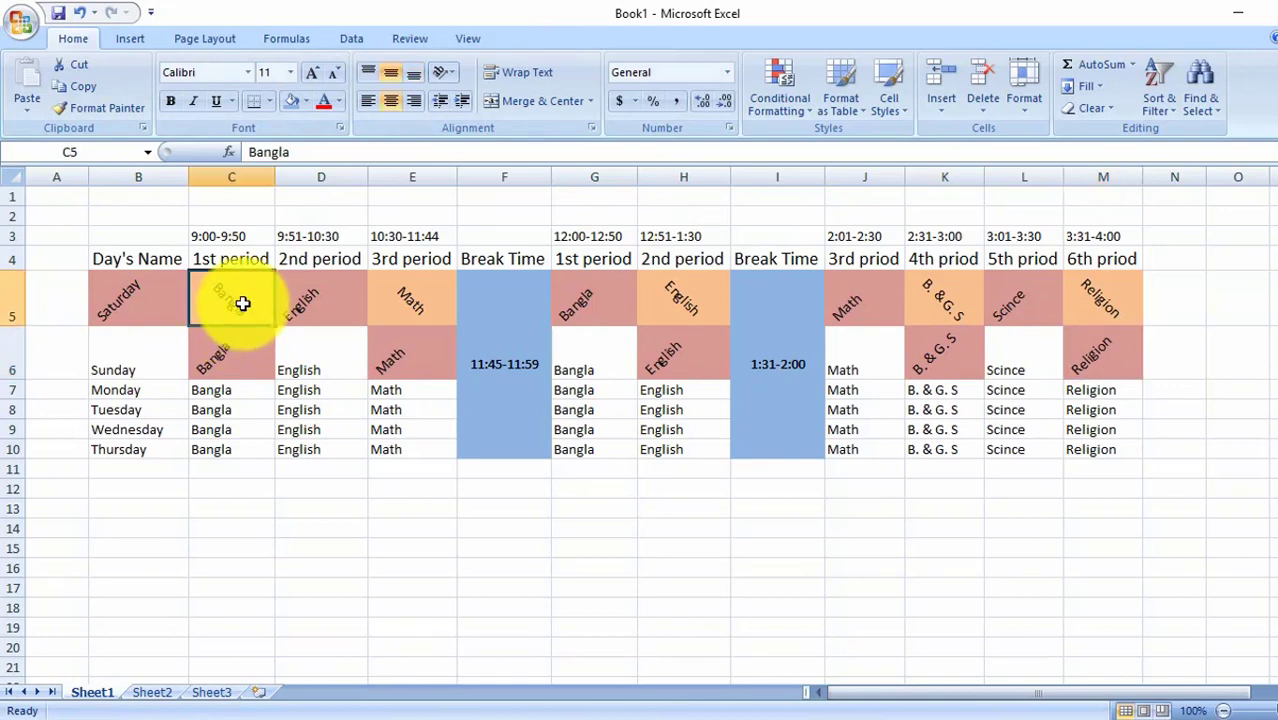
{"action": "left_click", "coordinate": [107, 107]}
{"action": "left_click", "coordinate": [118, 355]}
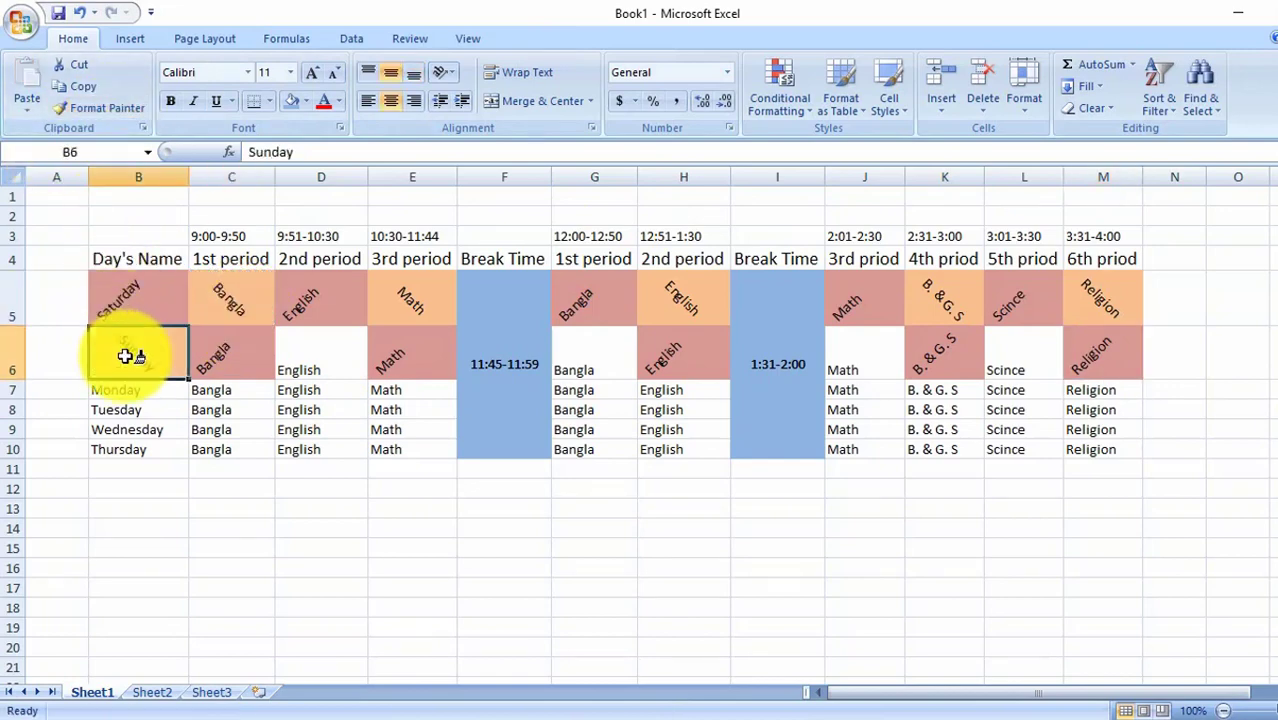
{"action": "left_click", "coordinate": [107, 107]}
{"action": "left_click", "coordinate": [334, 358]}
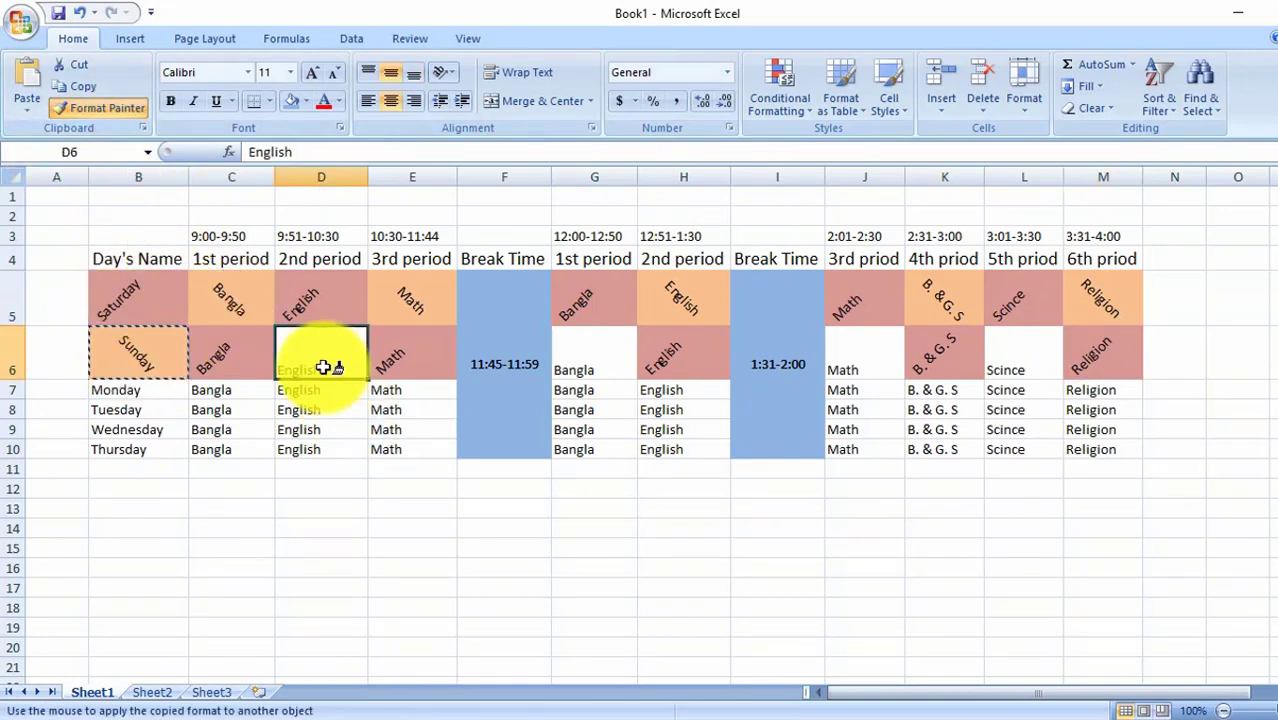
{"action": "left_click", "coordinate": [122, 113]}
{"action": "left_click", "coordinate": [573, 358]}
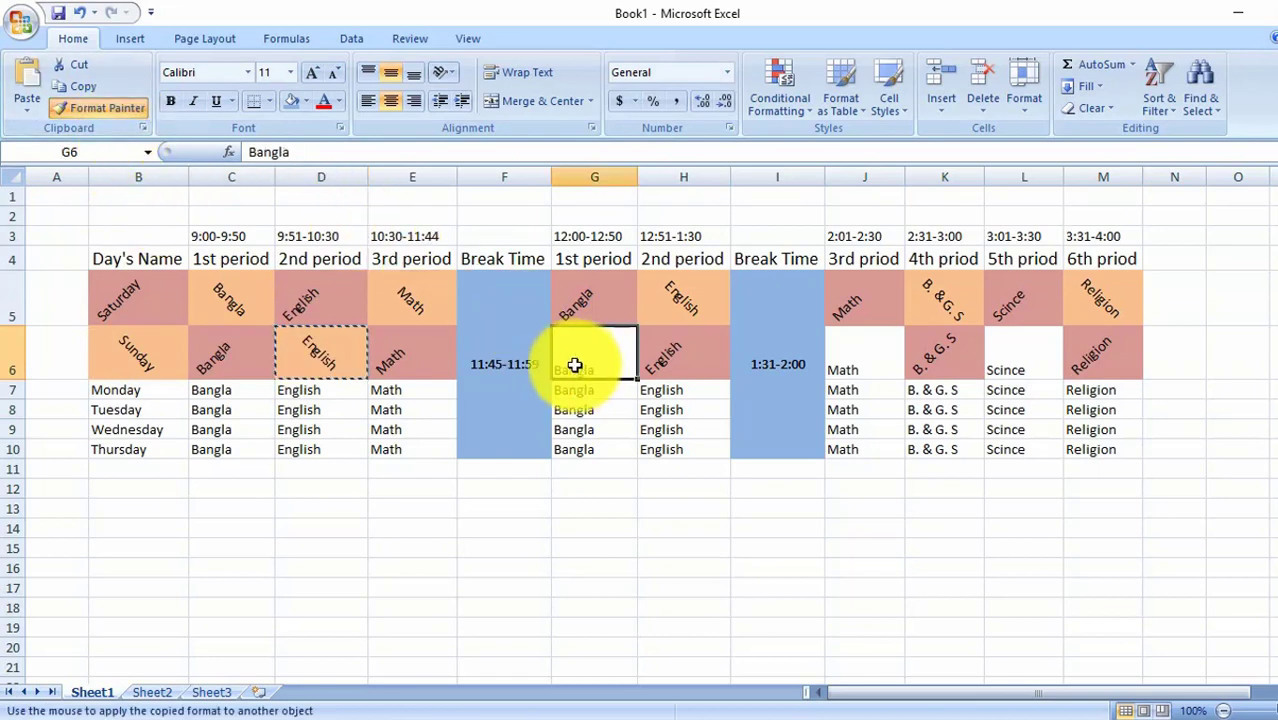
{"action": "left_click", "coordinate": [129, 102]}
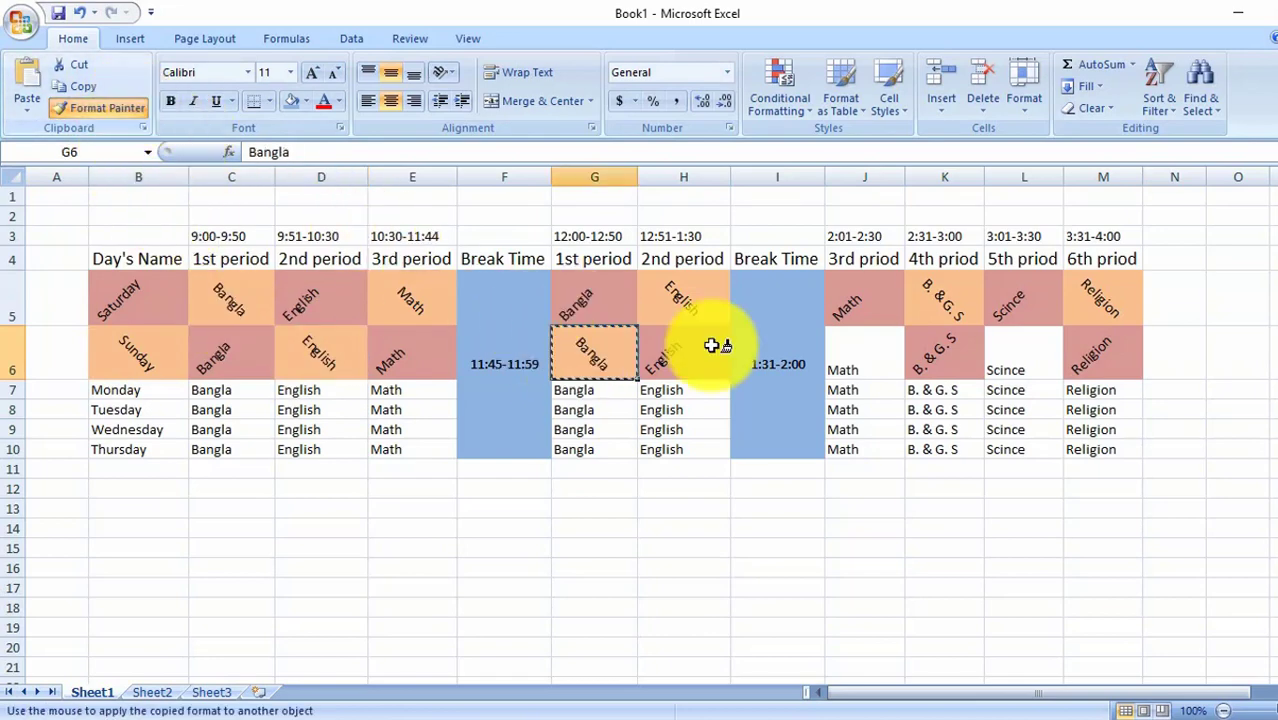
{"action": "left_click", "coordinate": [864, 357]}
{"action": "left_click", "coordinate": [93, 110]}
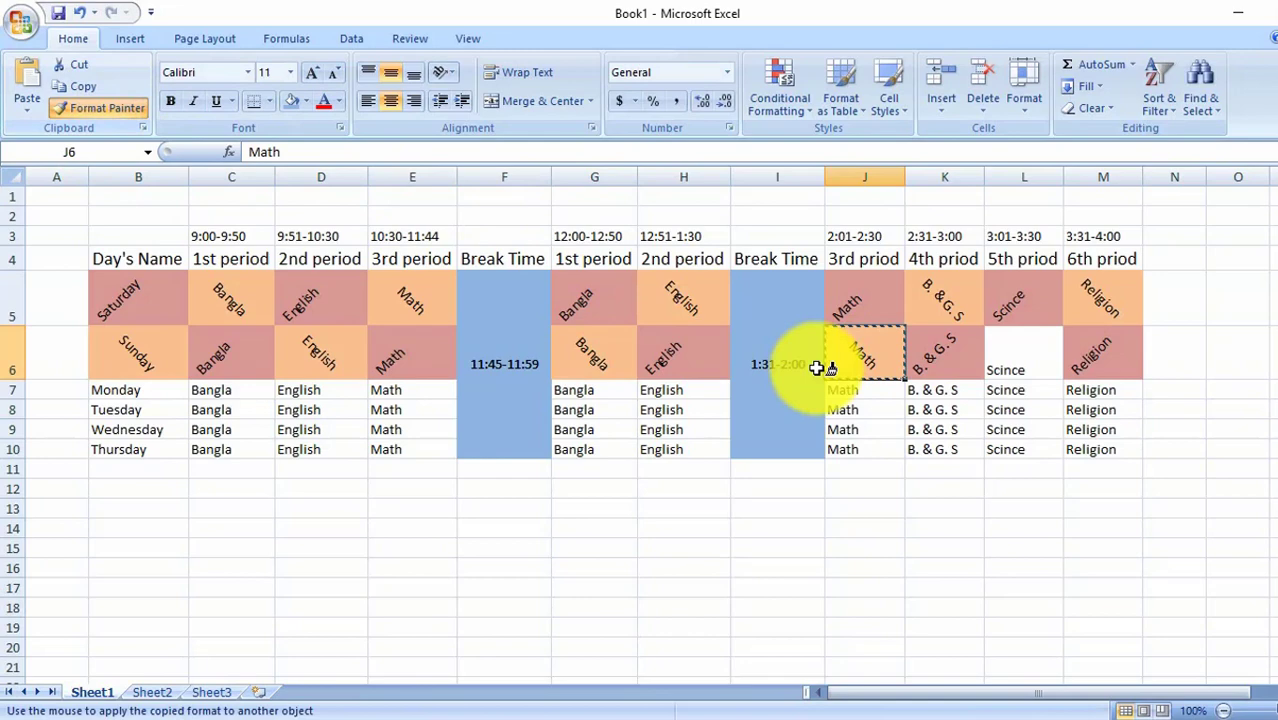
{"action": "left_click", "coordinate": [1010, 362]}
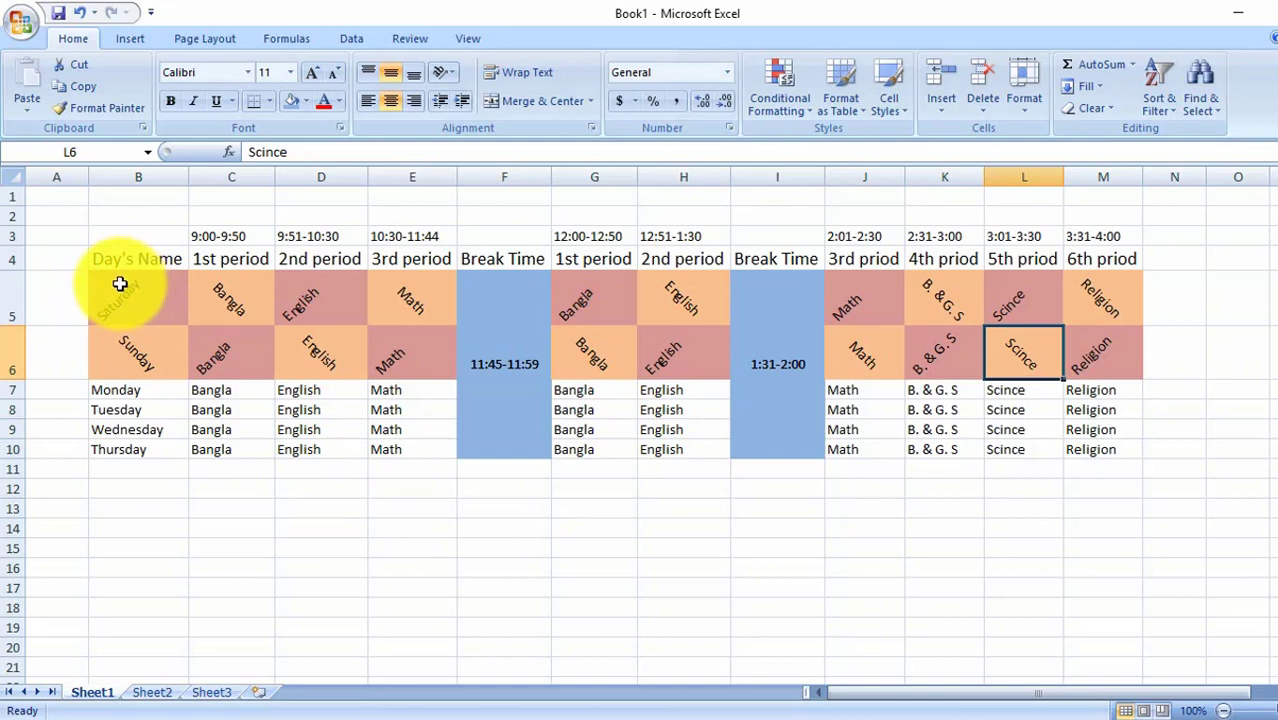
- Copy the alternating formatting of B5:E6 to the Monday to Thursday cells B7:E10 with Format Painter
{"action": "left_click_drag", "start_coordinate": [111, 279], "coordinate": [421, 362]}
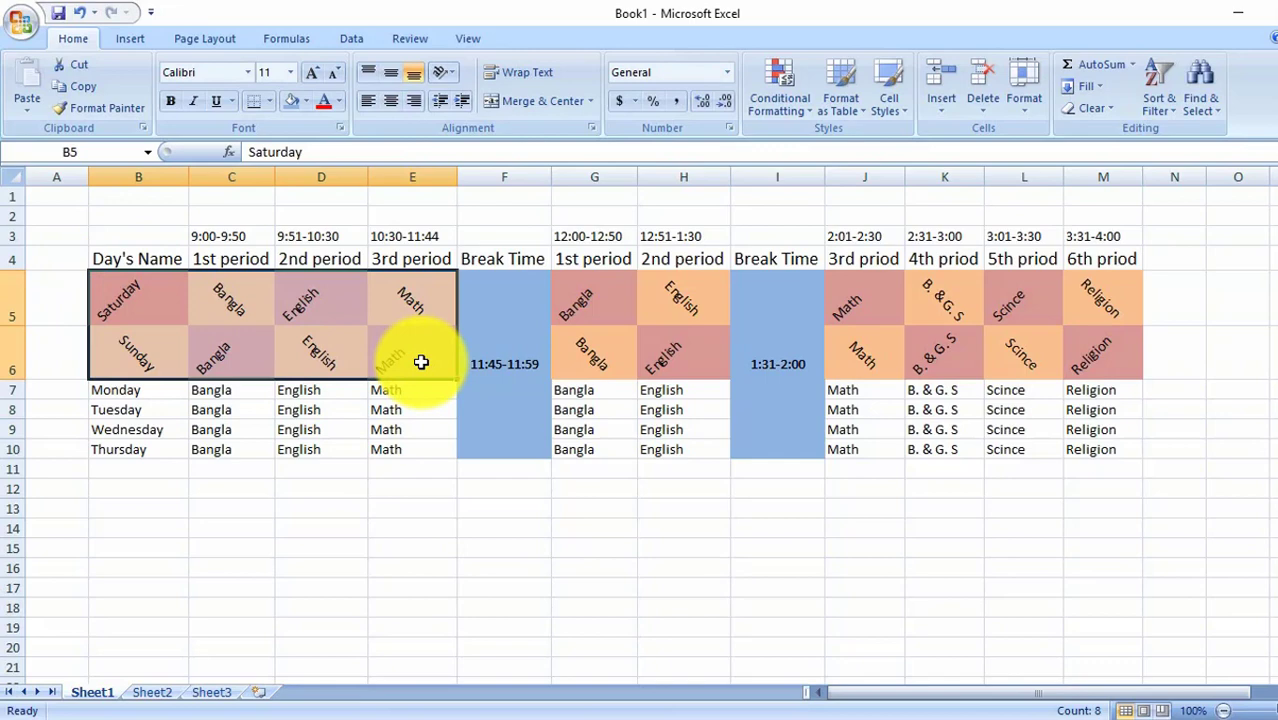
{"action": "left_click", "coordinate": [138, 108]}
{"action": "mouse_move", "coordinate": [118, 390]}
{"action": "left_mouse_down"}
{"action": "mouse_move", "coordinate": [193, 413]}
{"action": "mouse_move", "coordinate": [399, 436]}
{"action": "mouse_move", "coordinate": [405, 448]}
{"action": "left_mouse_up"}
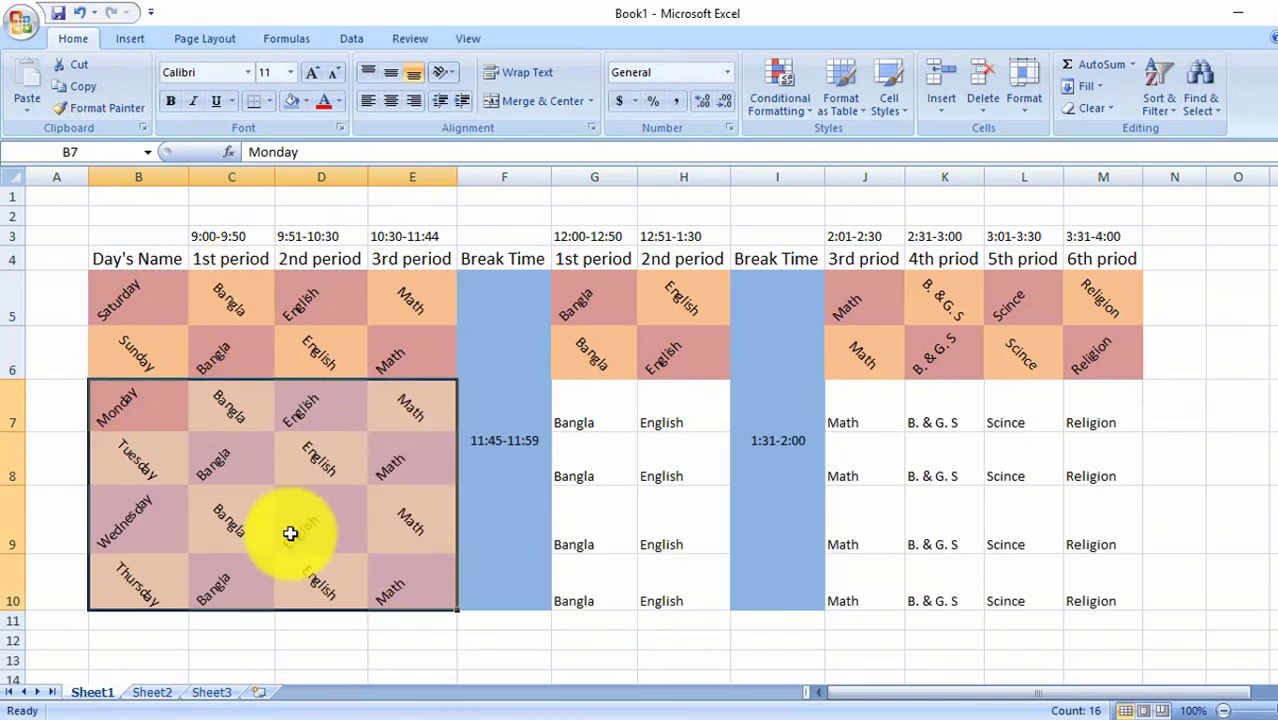
- Copy the formatting of G5:H6 between the two breaks to G7:H10 with Format Painter
{"action": "left_click_drag", "start_coordinate": [585, 294], "coordinate": [709, 351]}
{"action": "key", "text": "ctrl+c"}
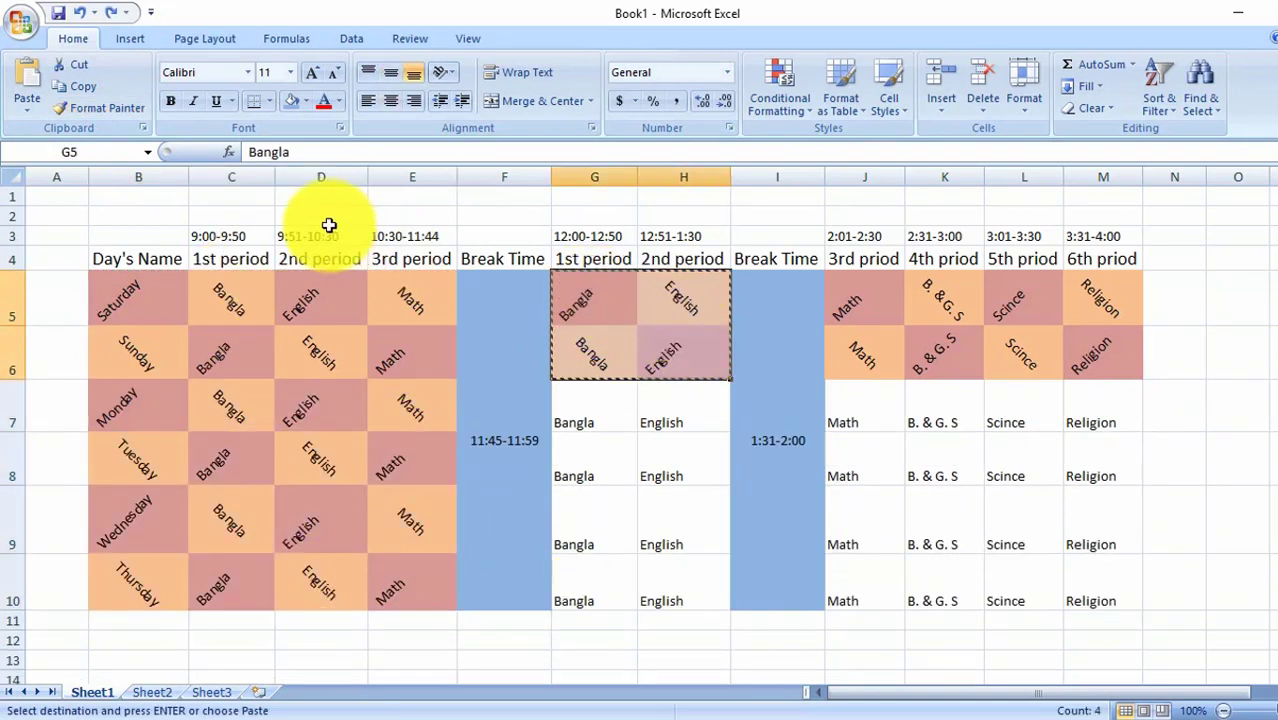
{"action": "left_click", "coordinate": [128, 119]}
{"action": "mouse_move", "coordinate": [593, 405]}
{"action": "left_mouse_down"}
{"action": "mouse_move", "coordinate": [685, 491]}
{"action": "mouse_move", "coordinate": [690, 595]}
{"action": "left_mouse_up"}
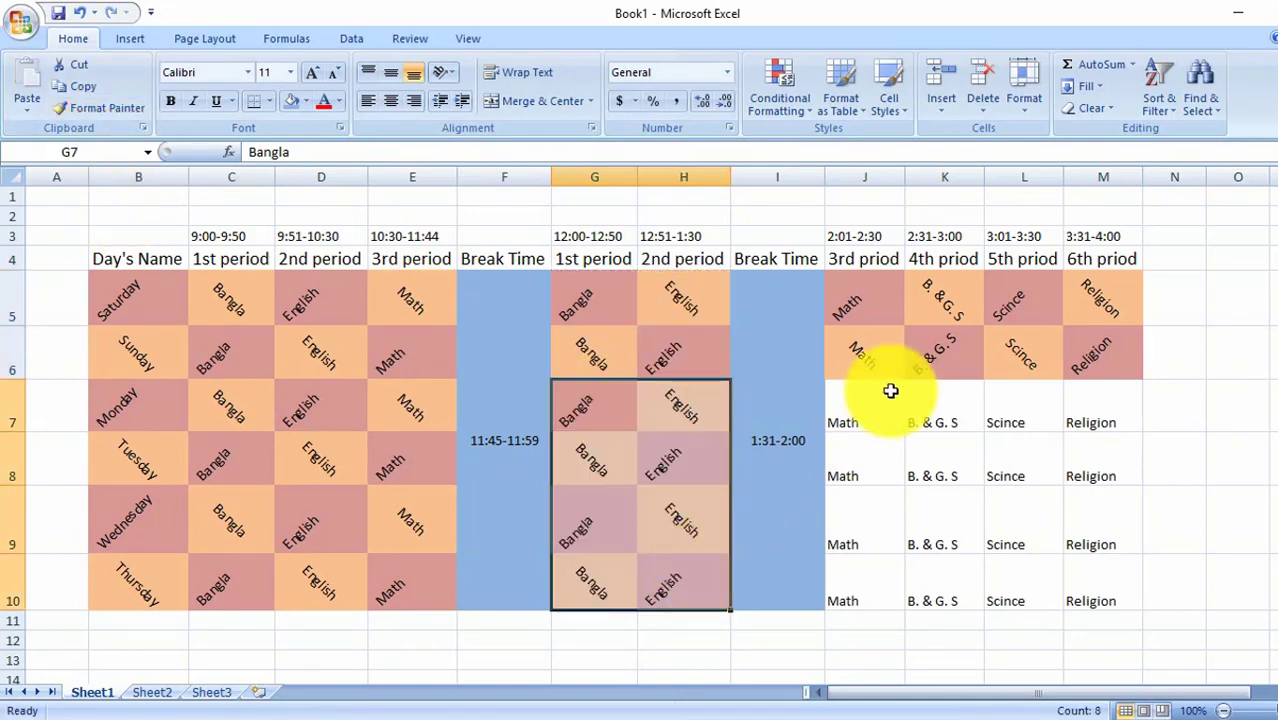
- Copy the formatting of J5:M6 after the second break to J7:M10 with Format Painter
{"action": "left_click_drag", "start_coordinate": [856, 286], "coordinate": [1068, 348]}
{"action": "left_click", "coordinate": [100, 108]}
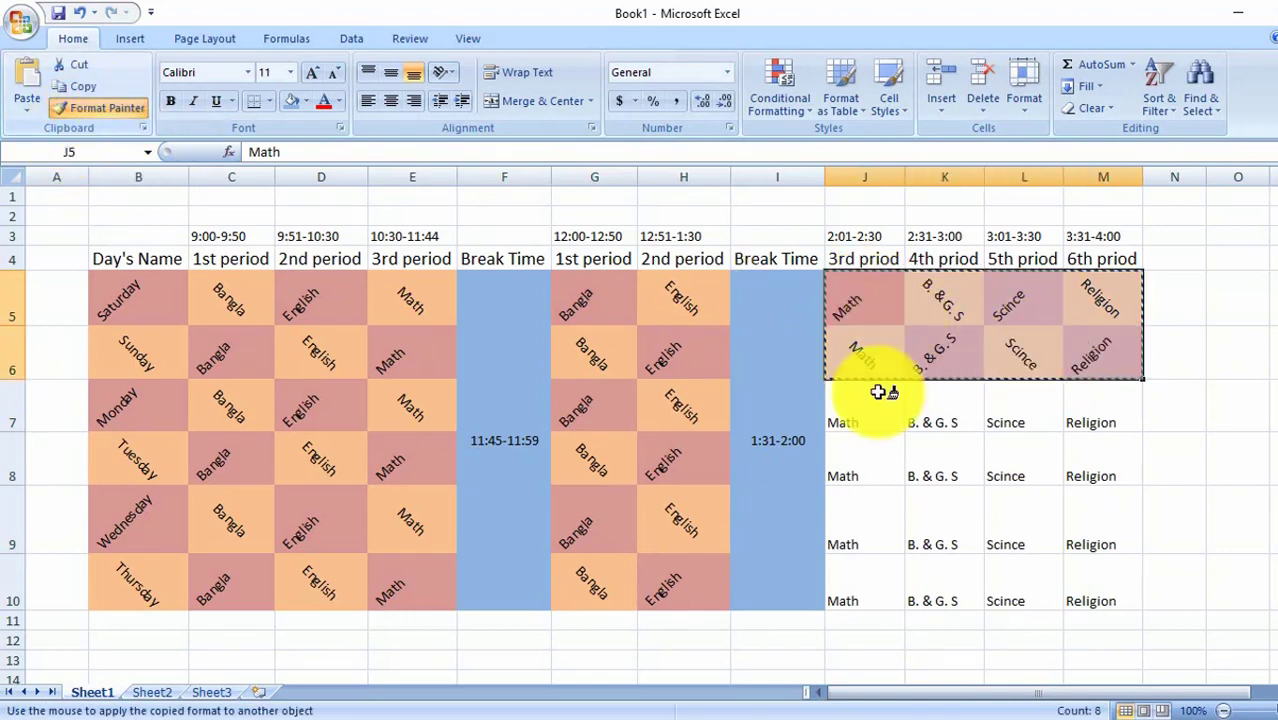
{"action": "mouse_move", "coordinate": [896, 405]}
{"action": "left_mouse_down"}
{"action": "mouse_move", "coordinate": [1044, 566]}
{"action": "mouse_move", "coordinate": [1096, 582]}
{"action": "left_mouse_up"}
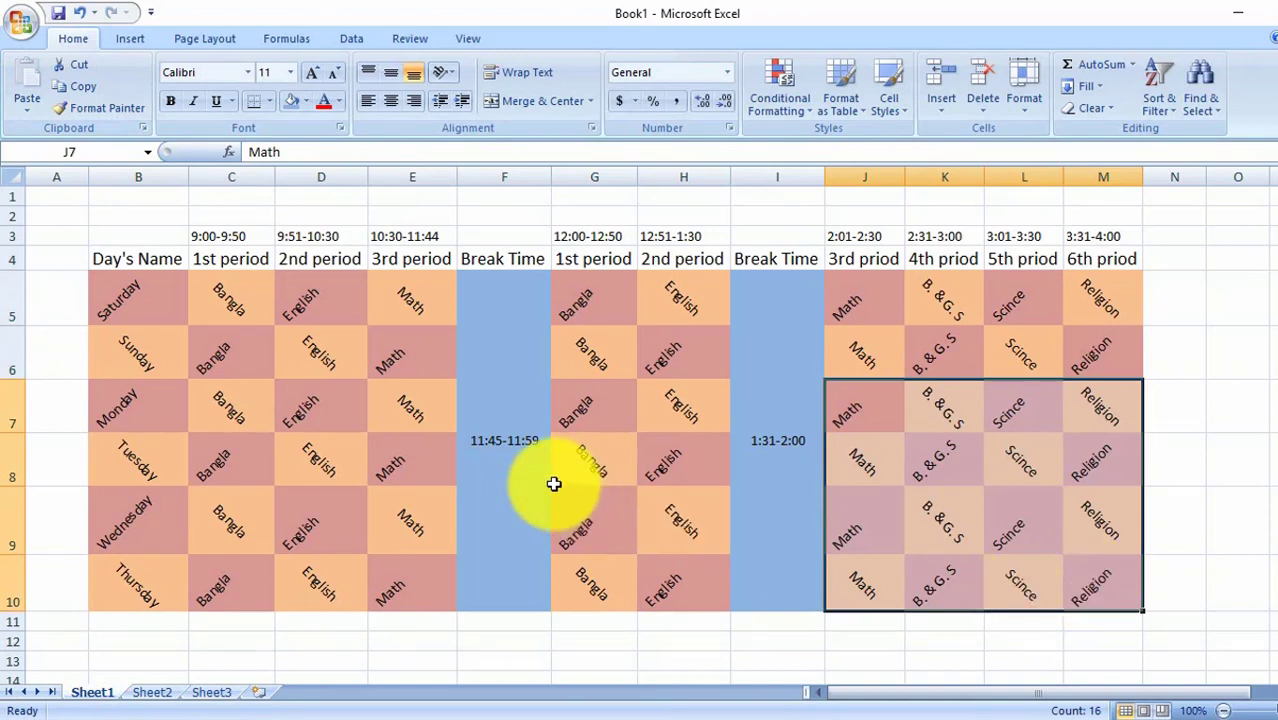
{"action": "left_click", "coordinate": [342, 306]}
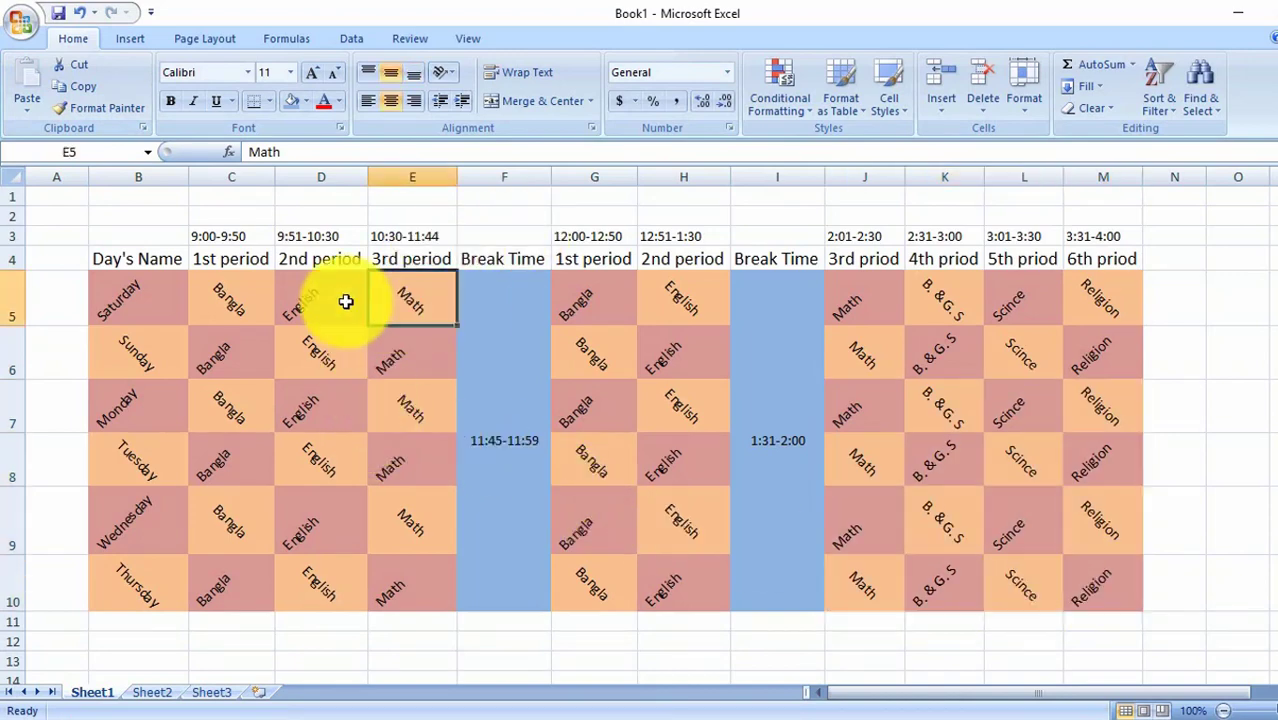
{"action": "left_click", "coordinate": [253, 291]}
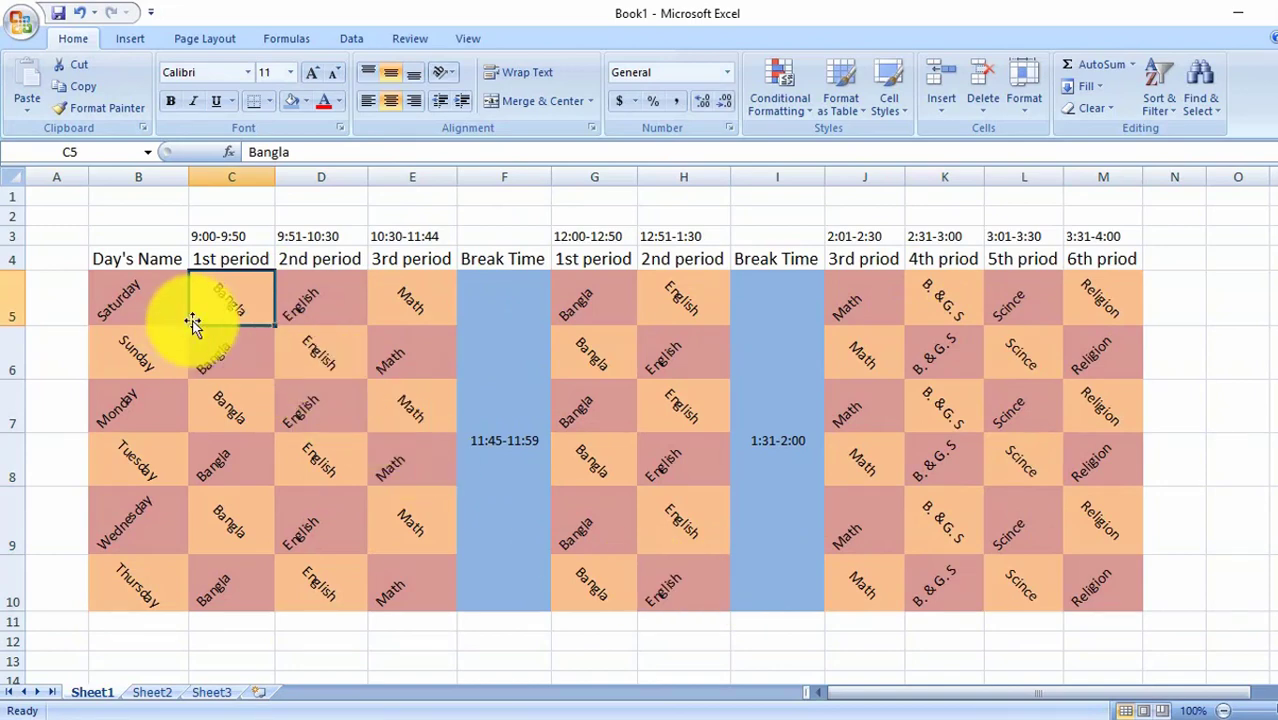
- Fill the header row B4:M4, from "Day's Name" to the 6th period, with standard green
{"action": "left_click", "coordinate": [138, 262]}
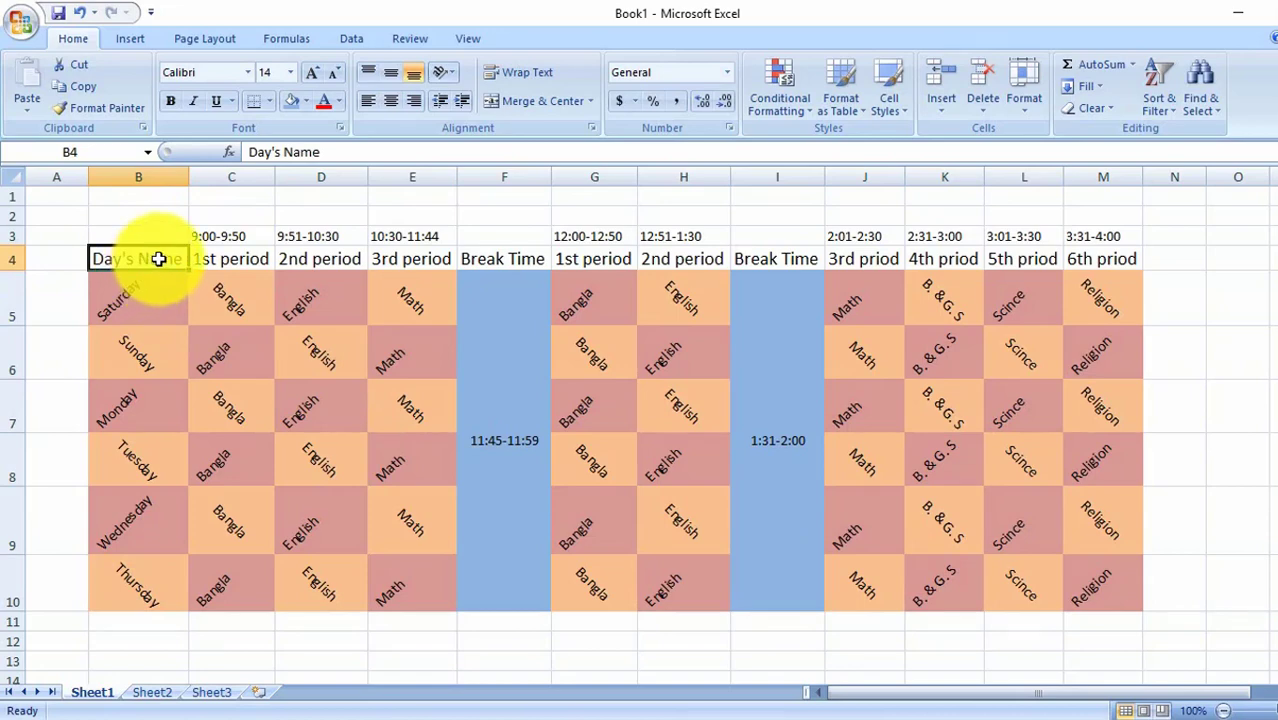
{"action": "left_click_drag", "start_coordinate": [165, 258], "coordinate": [1061, 251]}
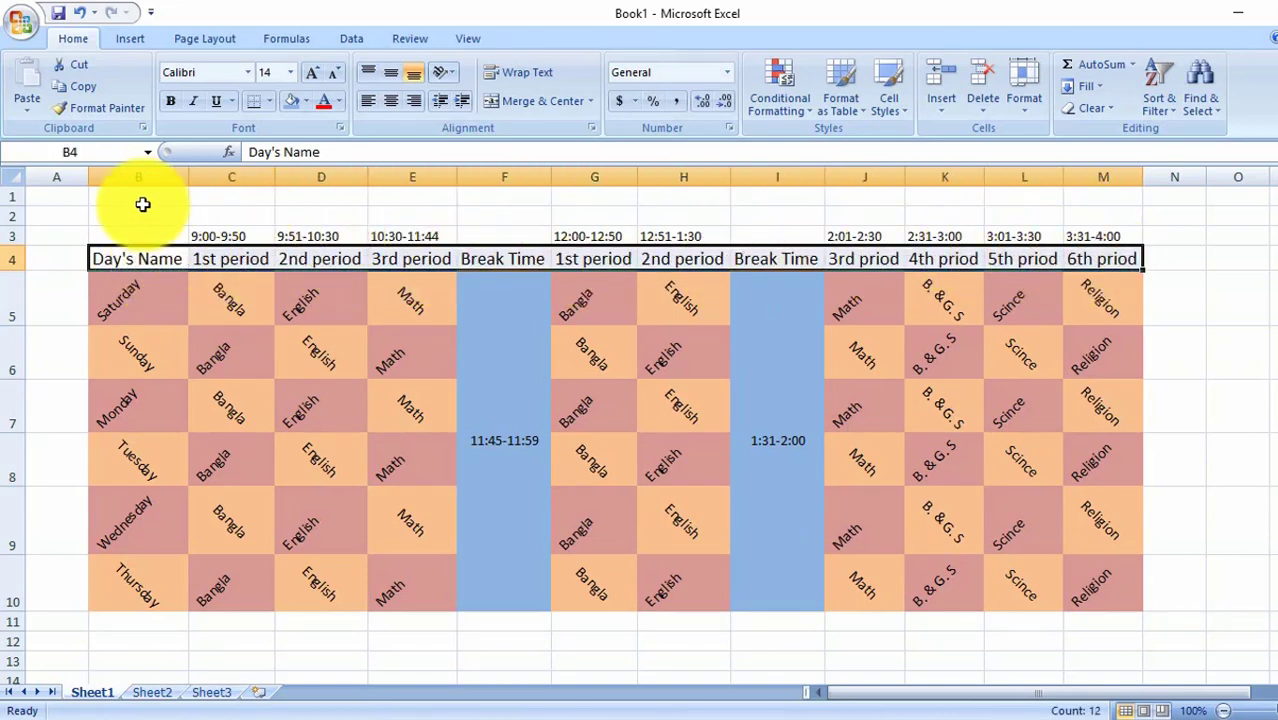
{"action": "left_click", "coordinate": [308, 106]}
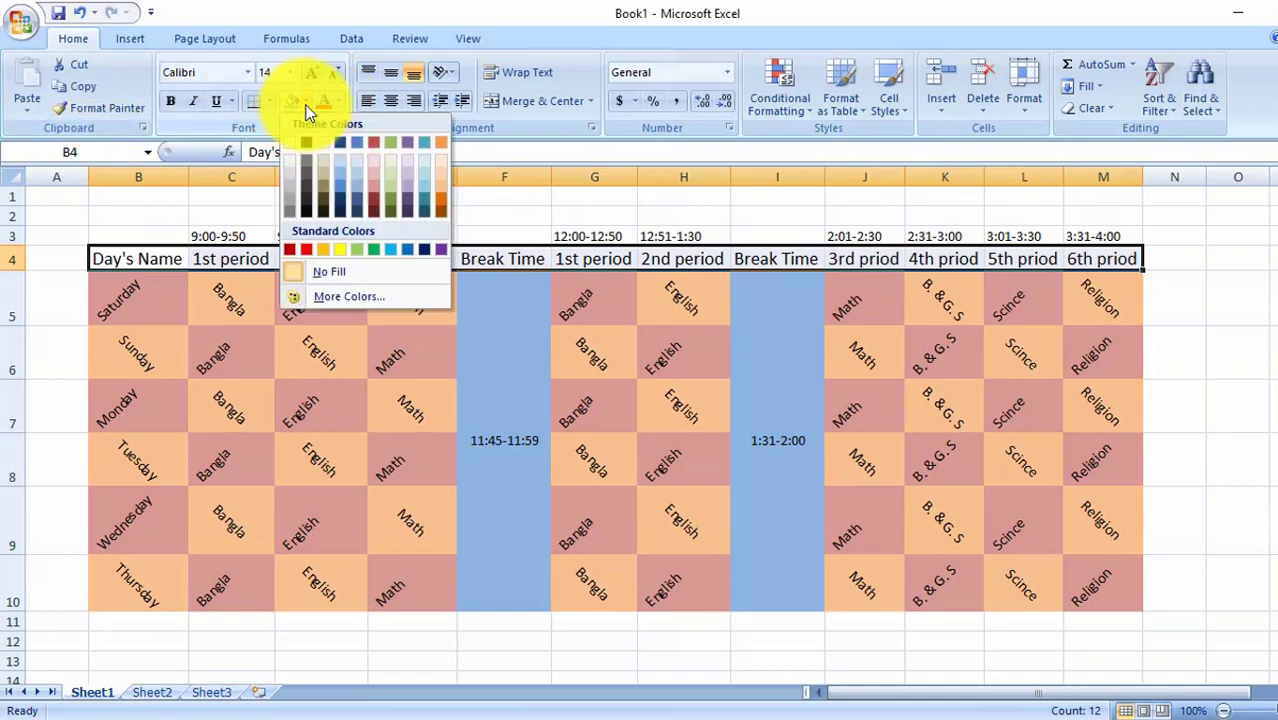
{"action": "left_click", "coordinate": [370, 249]}
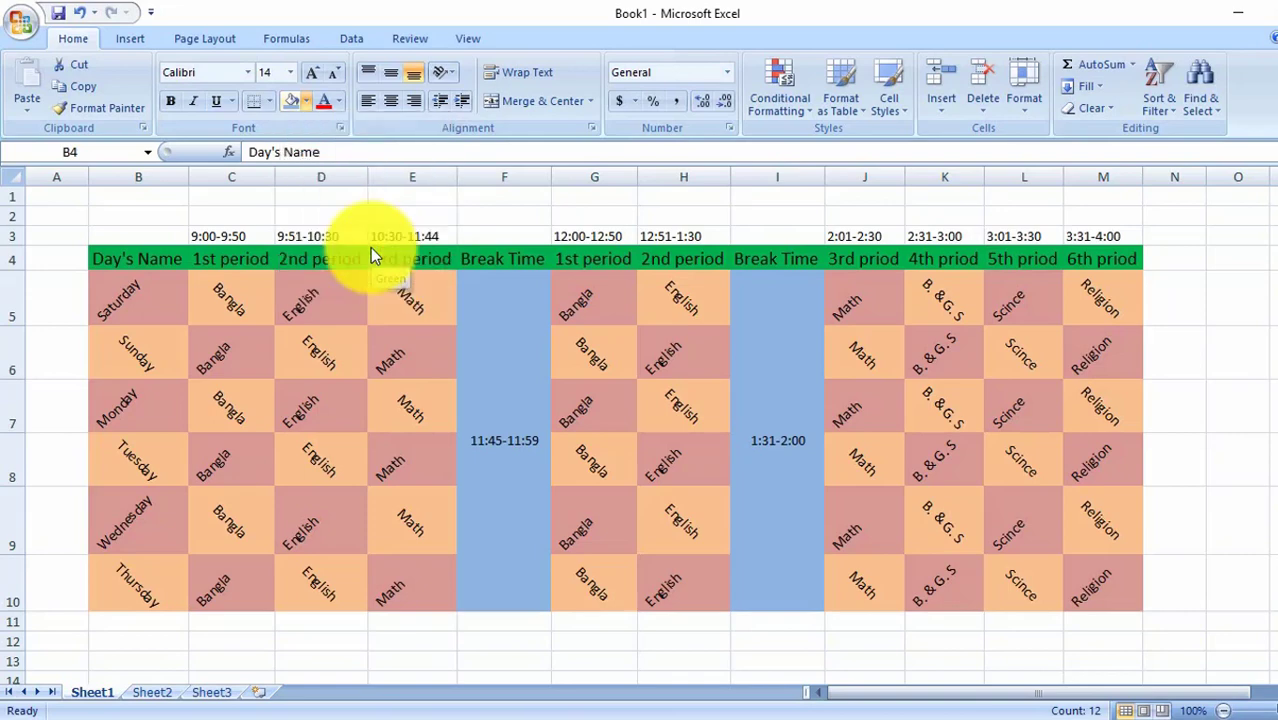
- Fill the time slot row B3:M3 with standard orange
{"action": "left_click", "coordinate": [554, 232]}
{"action": "left_click_drag", "start_coordinate": [165, 237], "coordinate": [1090, 238]}
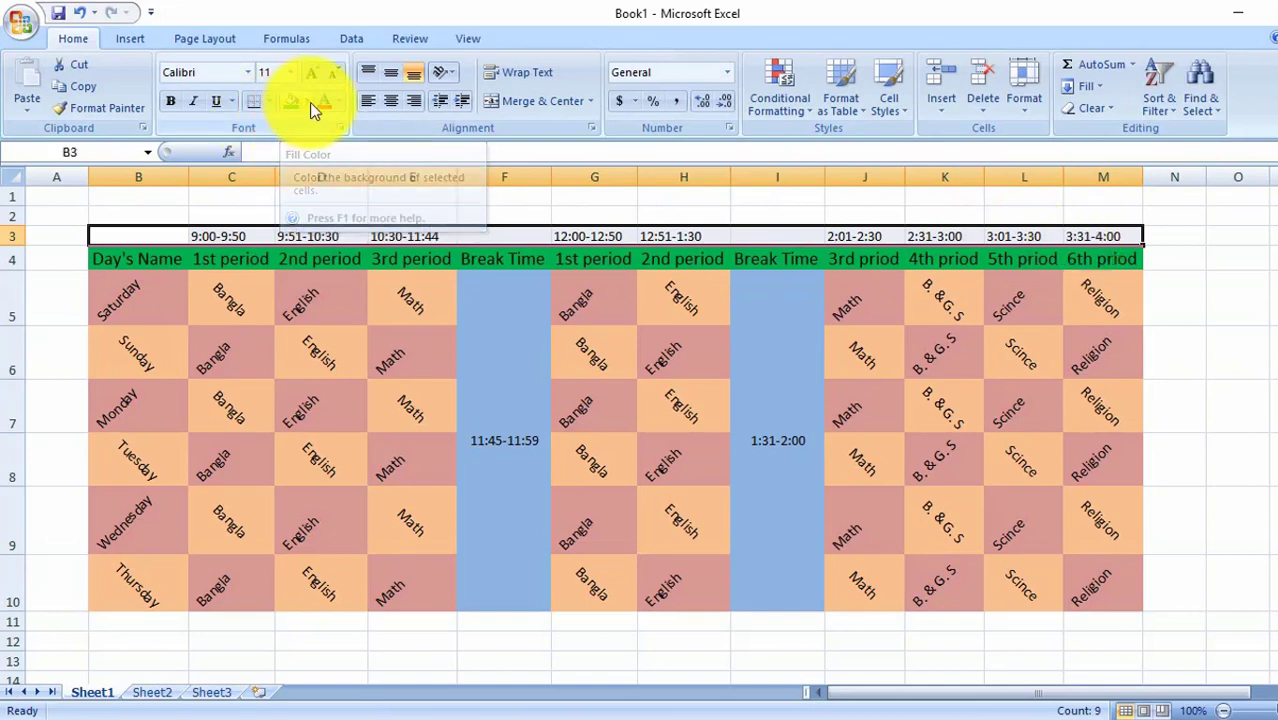
{"action": "left_click", "coordinate": [309, 102]}
{"action": "left_click", "coordinate": [341, 250]}
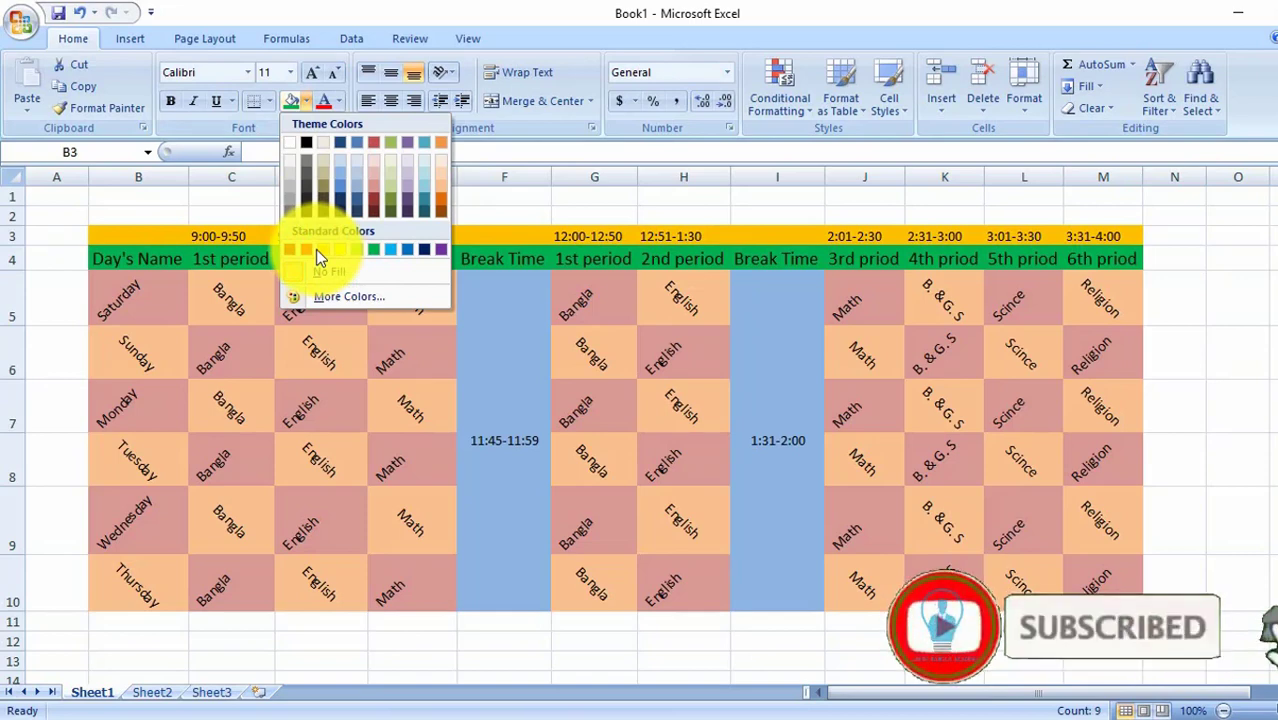
{"action": "left_click", "coordinate": [316, 249]}
{"action": "left_click", "coordinate": [334, 215]}
- Enter the title "Class Routine" in cell F2 above the timetable
{"action": "left_click", "coordinate": [441, 215]}
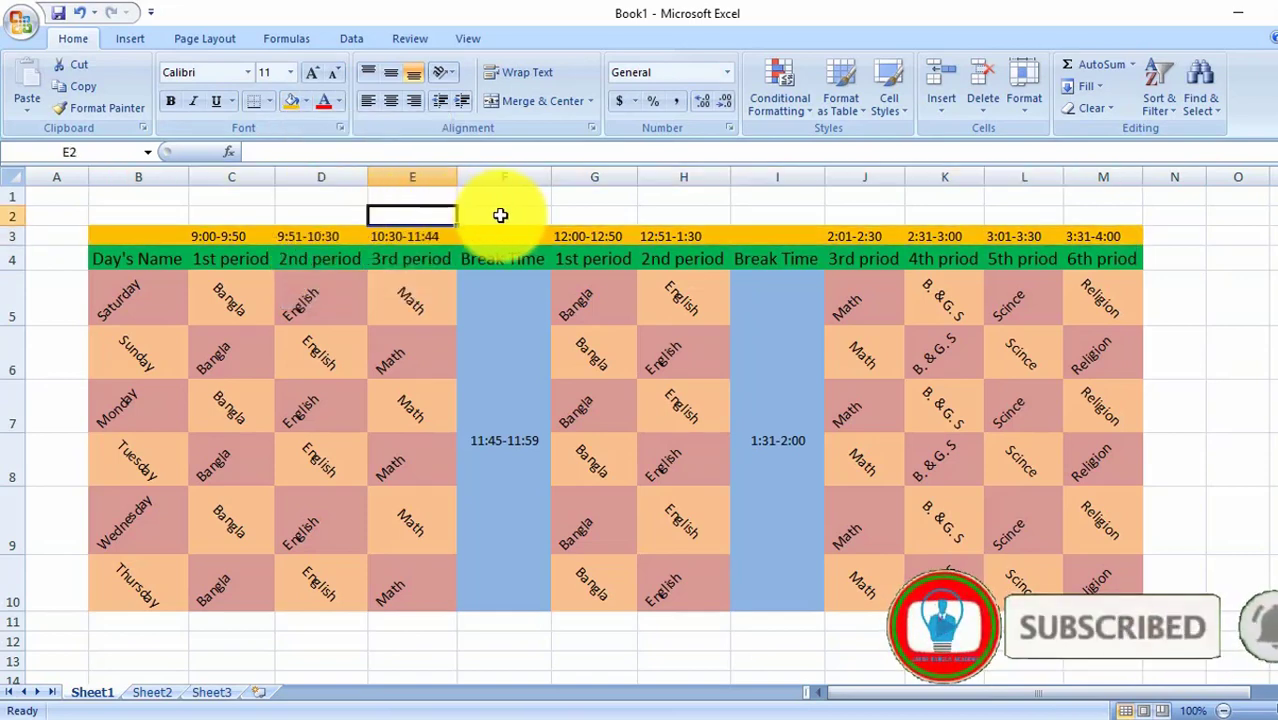
{"action": "left_click", "coordinate": [505, 214]}
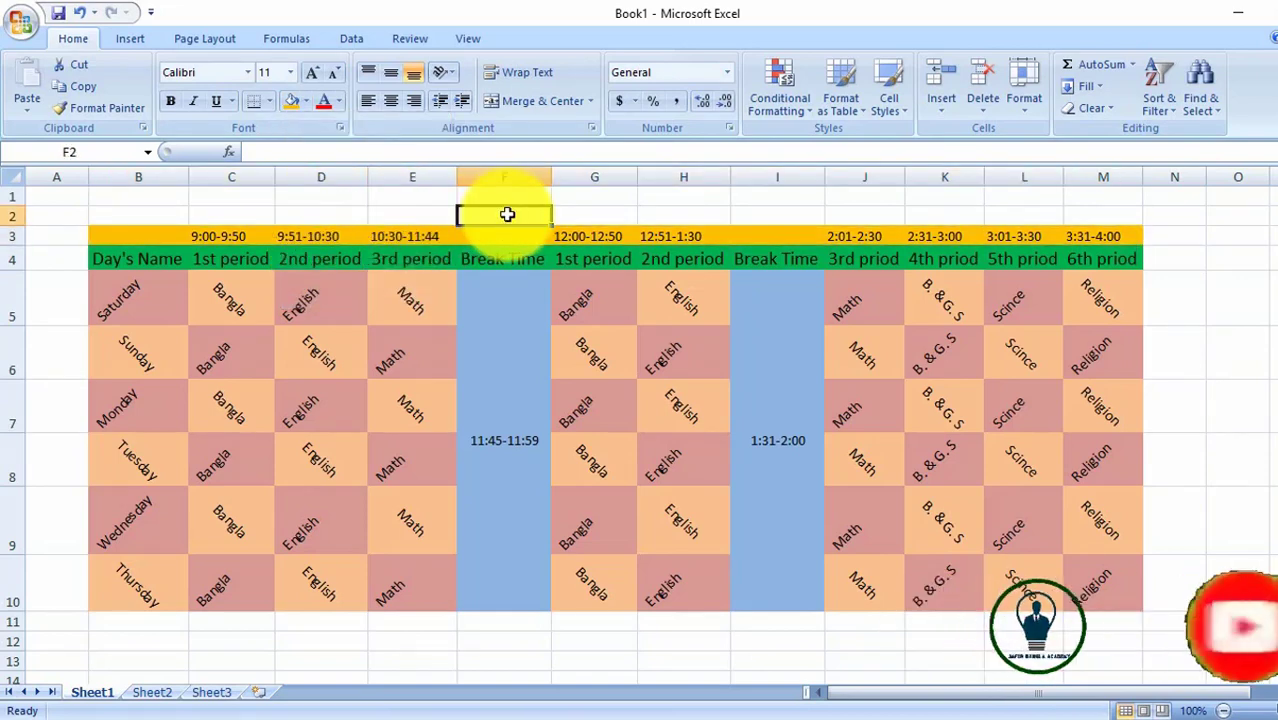
{"action": "type", "text": "Class R"}
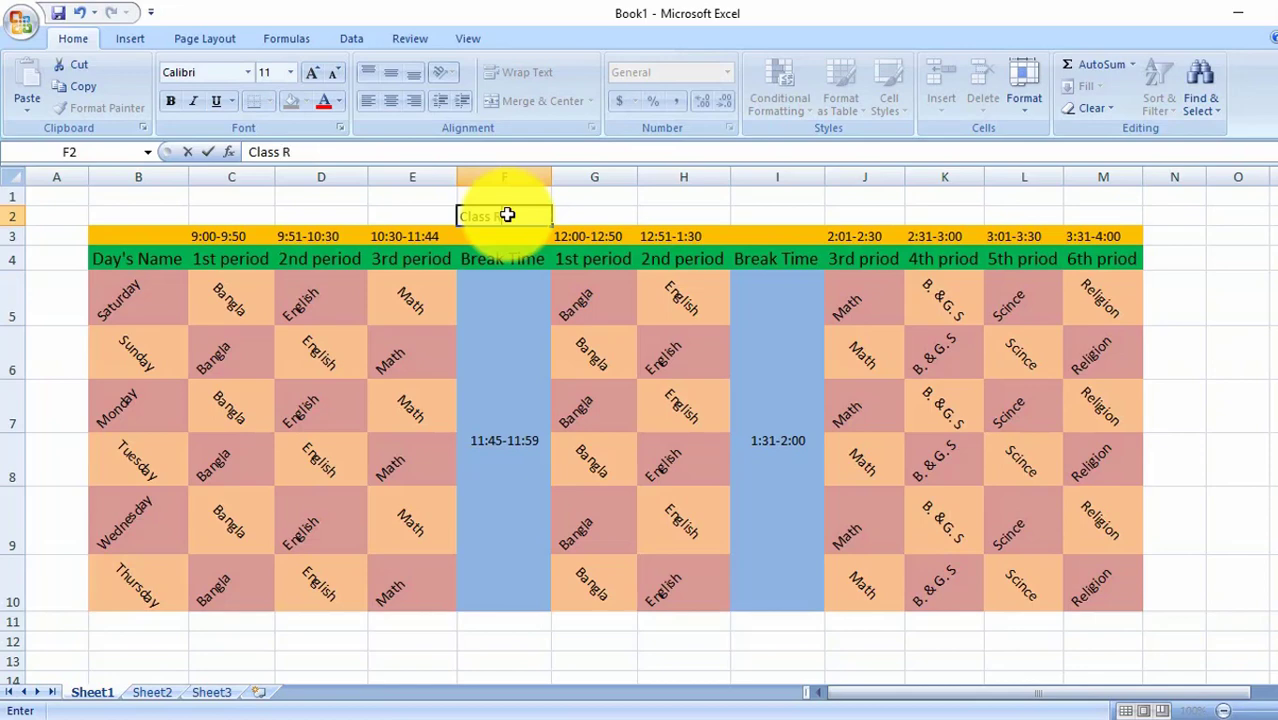
{"action": "type", "text": "outin"}
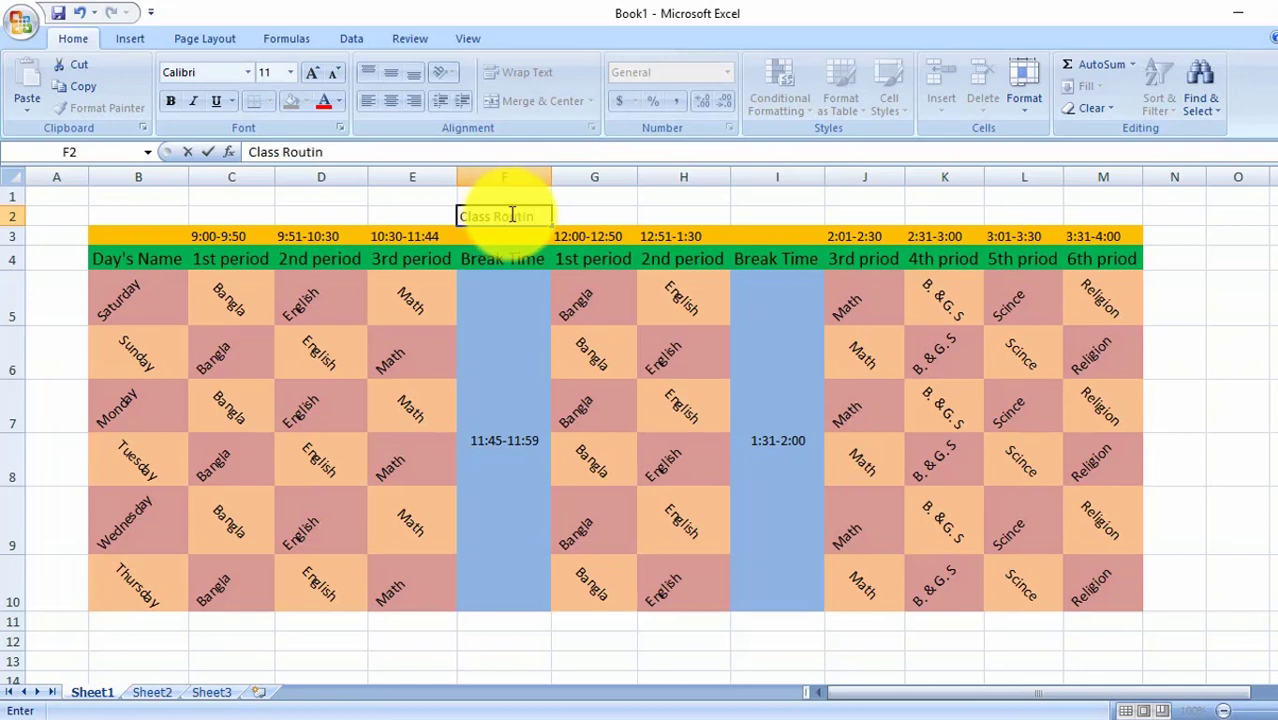
{"action": "type", "text": "e"}
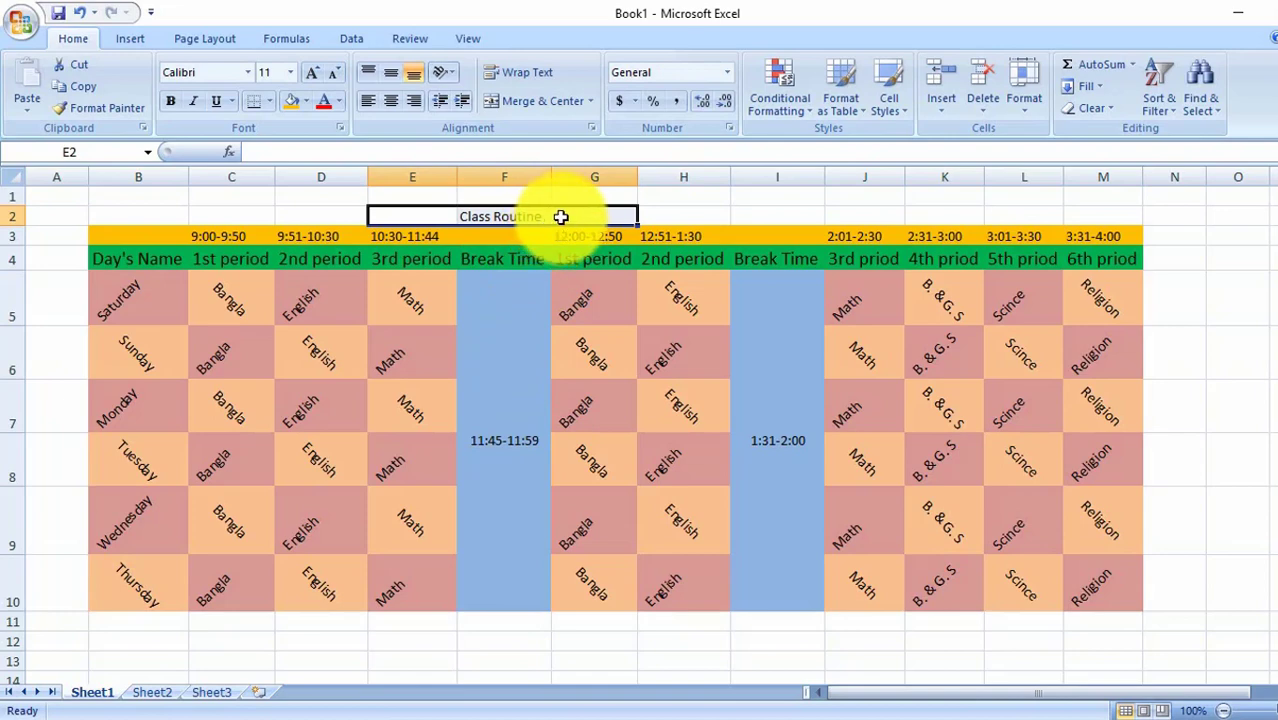
- Merge and center the title across E2:G2 and set its font size to 22
{"action": "left_click", "coordinate": [591, 103]}
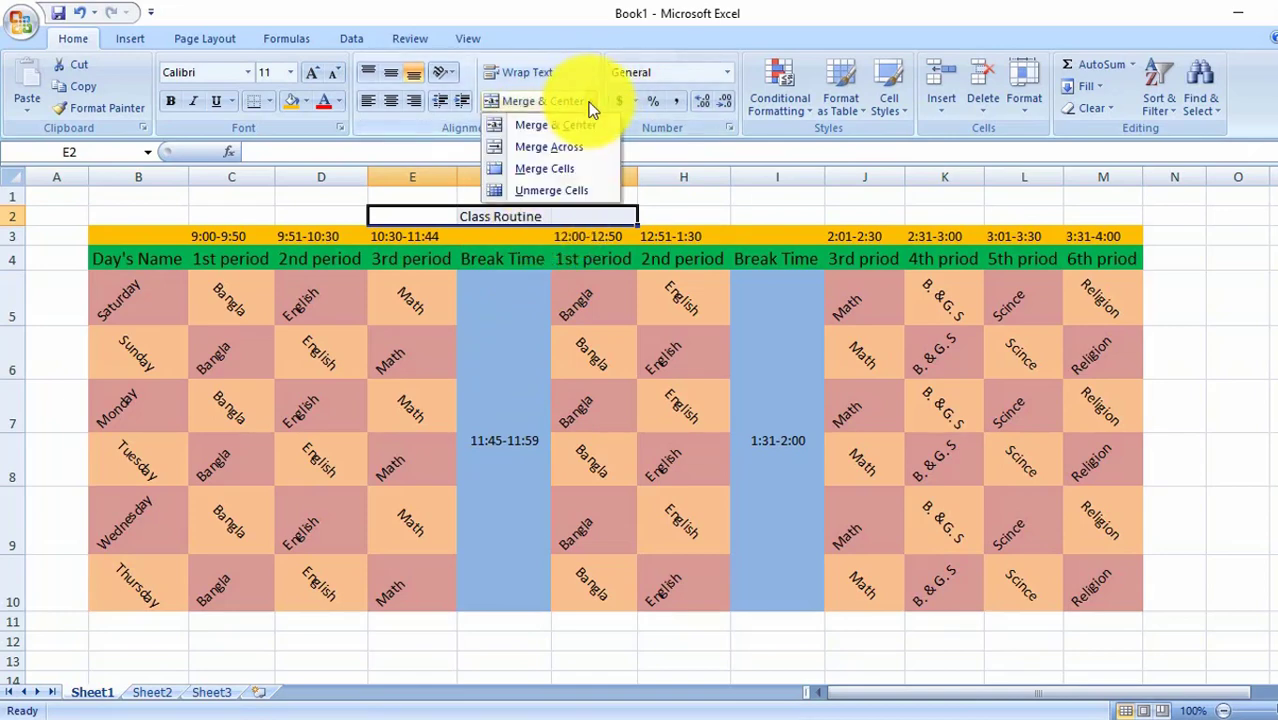
{"action": "left_click", "coordinate": [555, 103]}
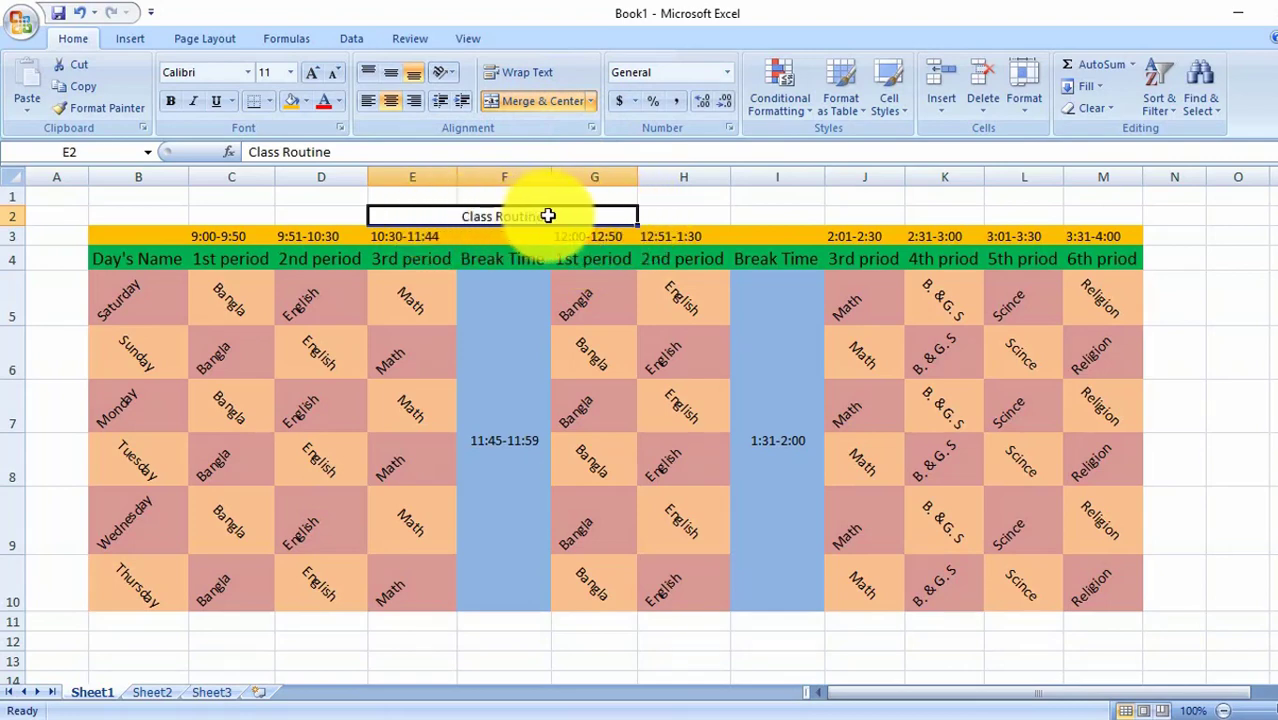
{"action": "left_click", "coordinate": [291, 73]}
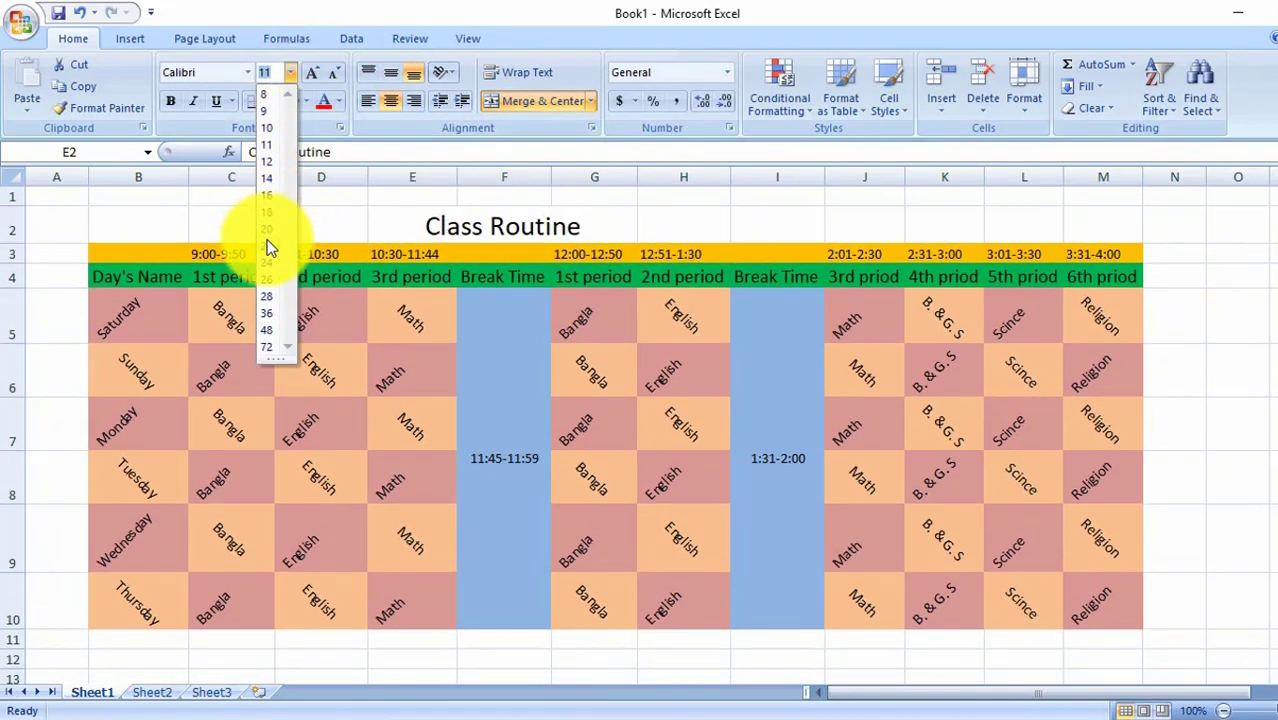
{"action": "left_click", "coordinate": [267, 239]}
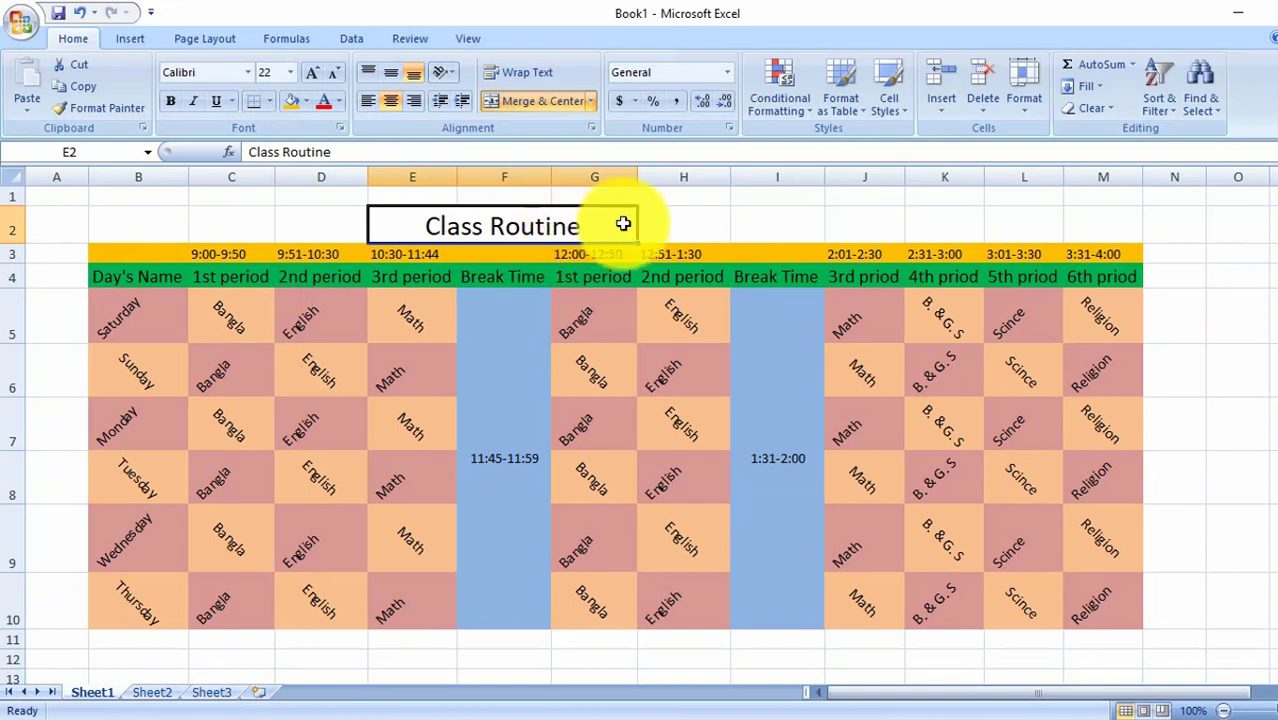
- Fill the merged "Class Routine" title cell with the dark orange theme color
{"action": "left_click", "coordinate": [307, 103]}
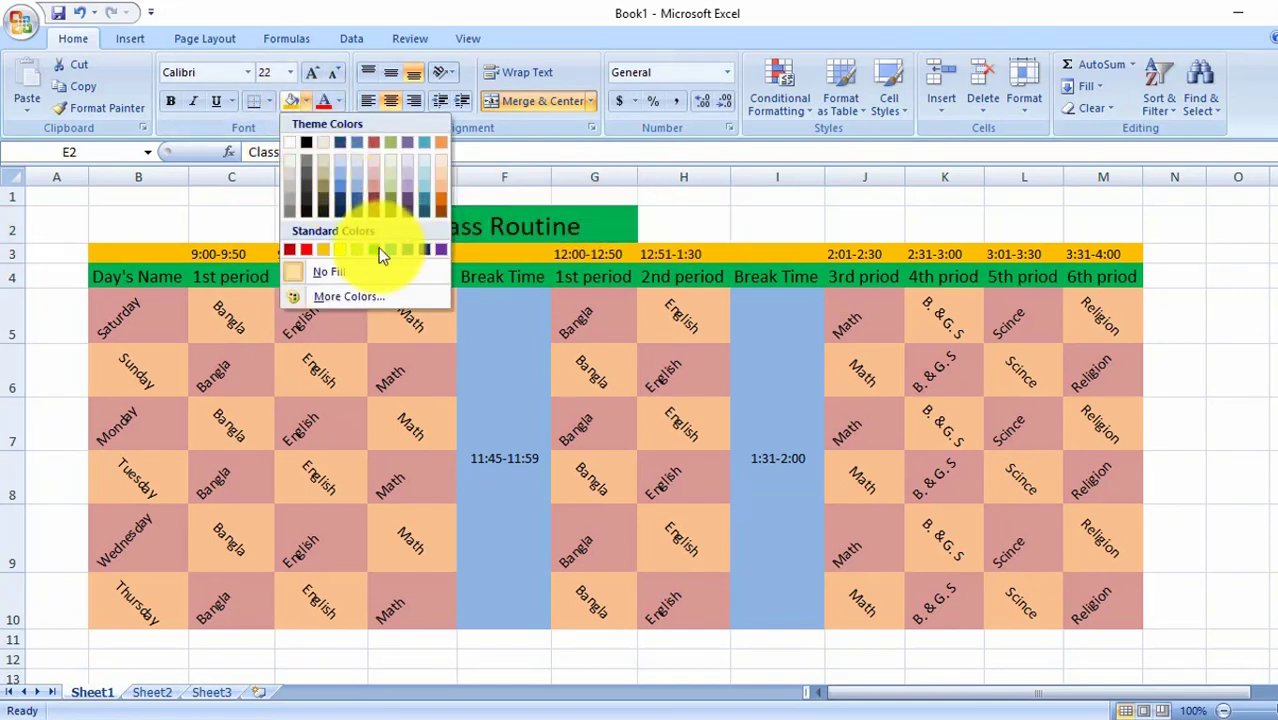
{"action": "left_click", "coordinate": [439, 200]}
{"action": "left_click", "coordinate": [712, 231]}
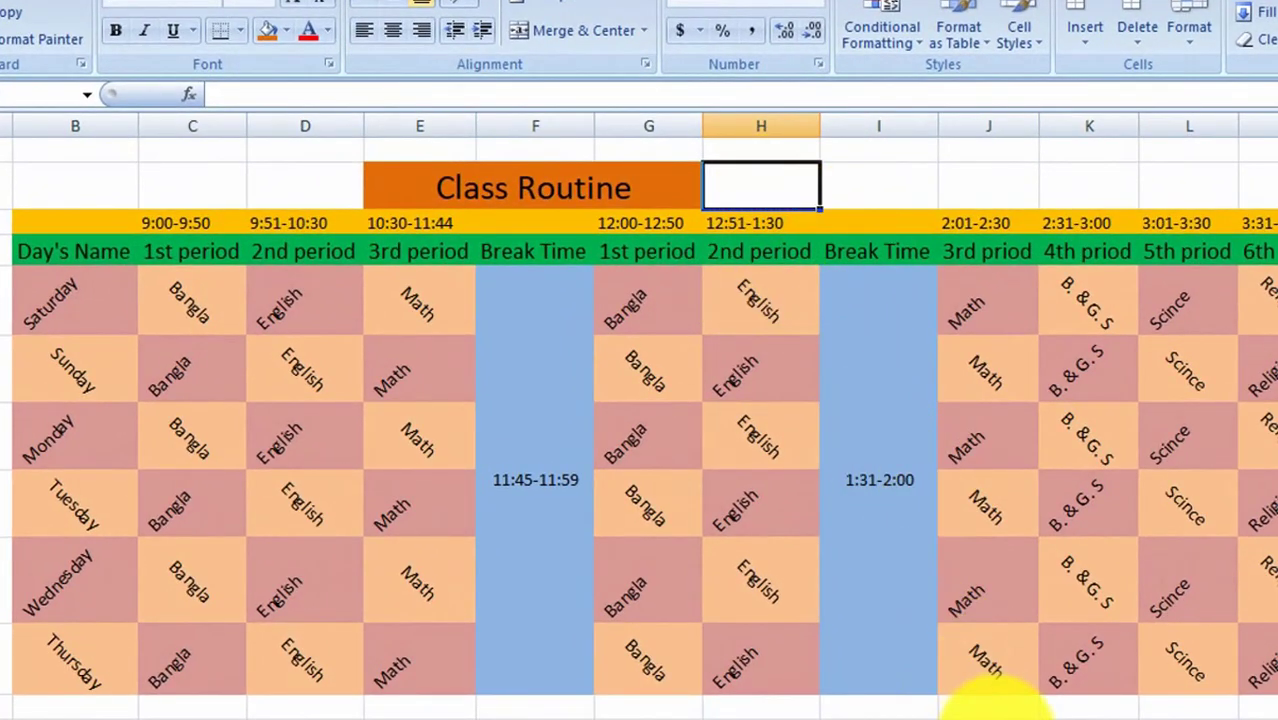
{"action": "left_click", "coordinate": [984, 706]}
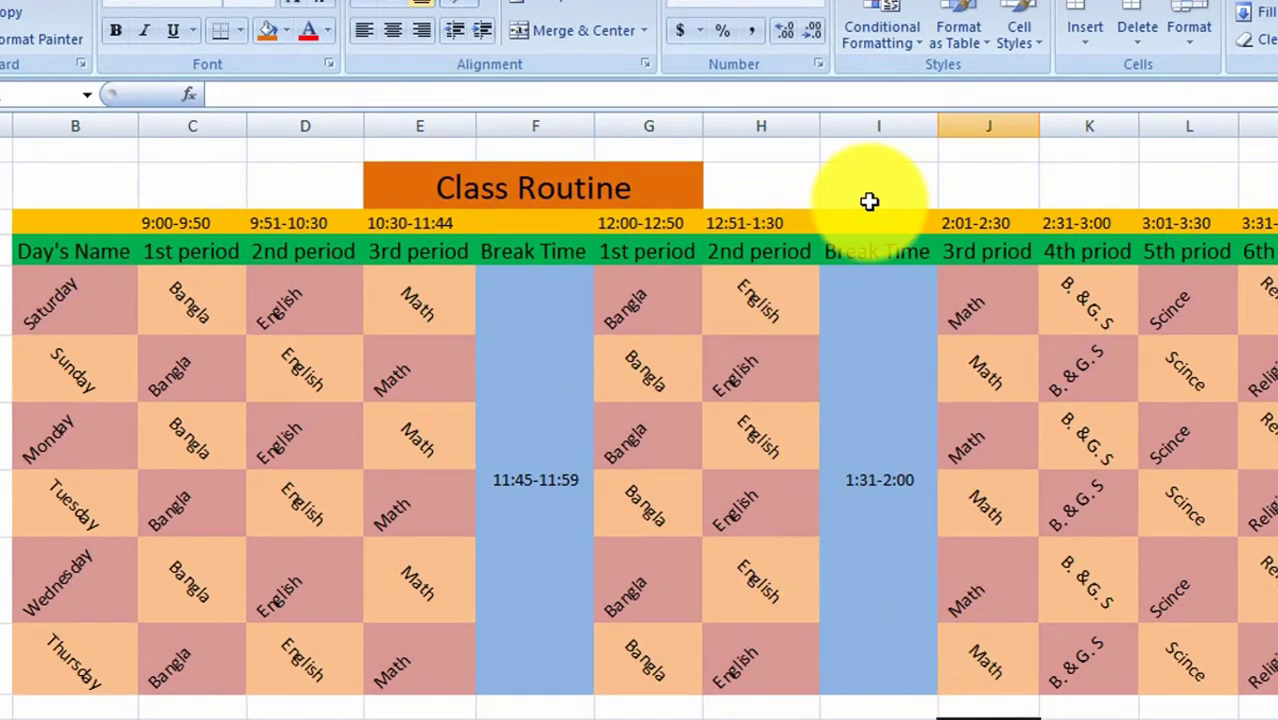